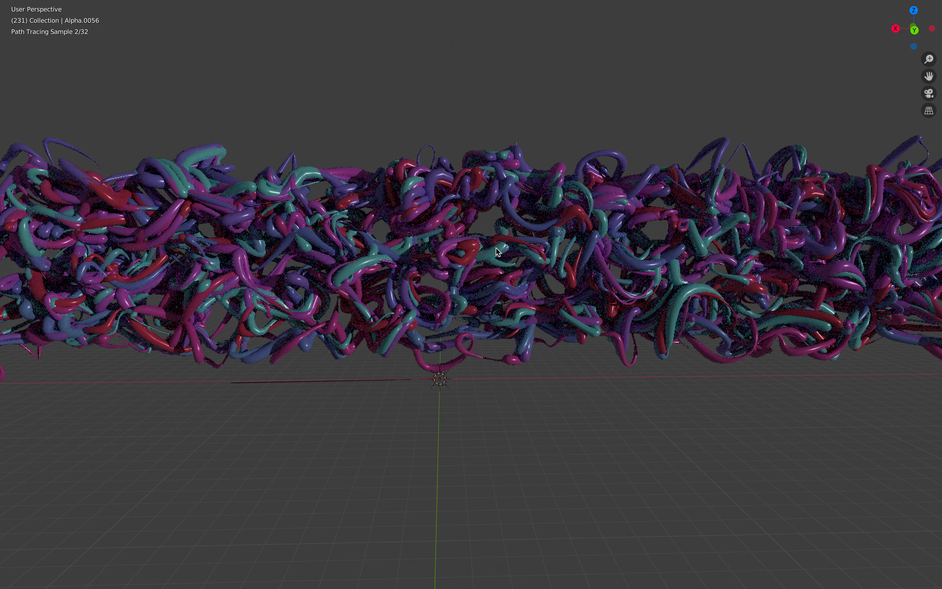
# - View the whole finished cable mesh from farther away and restore the full editor layout
pyautogui.scroll(-2, 511, 256)
pyautogui.scroll(-3, 539, 255)
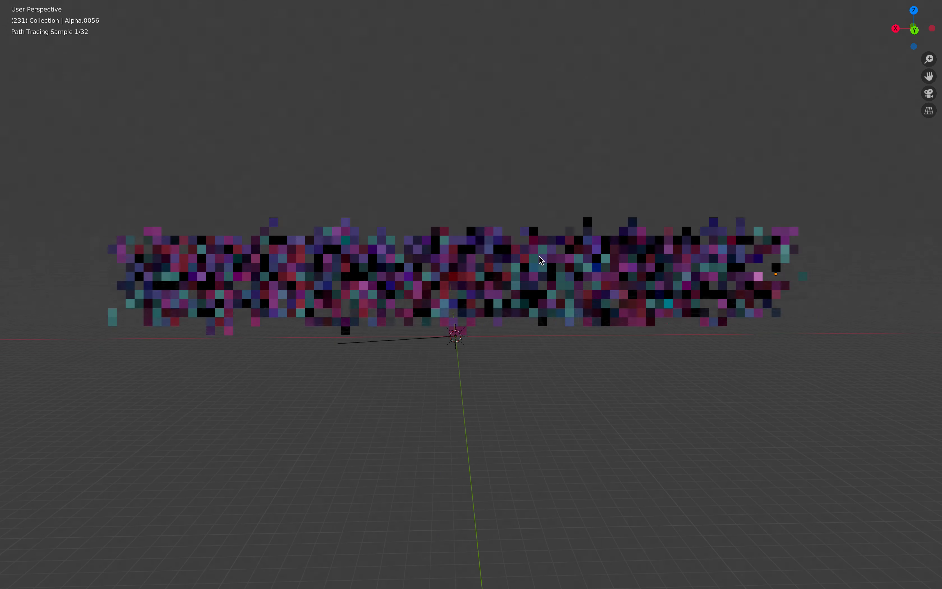
pyautogui.hotkey('ctrl', 'alt', 'space')
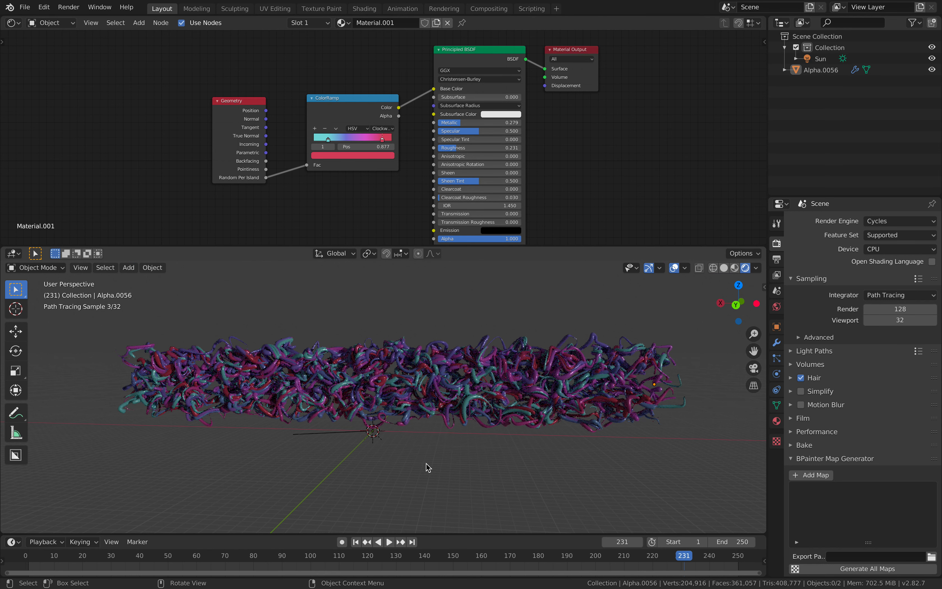
# - Start a new General file and delete all the default objects from the scene
pyautogui.click(26, 8)
pyautogui.moveTo(62, 19)
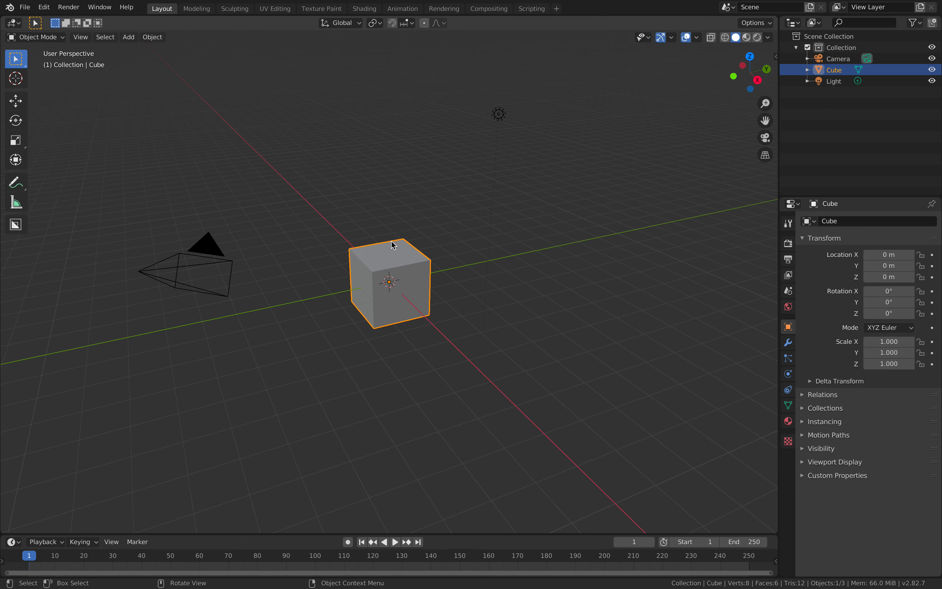
pyautogui.moveTo(390, 240); pyautogui.dragTo(444, 253, button='middle')
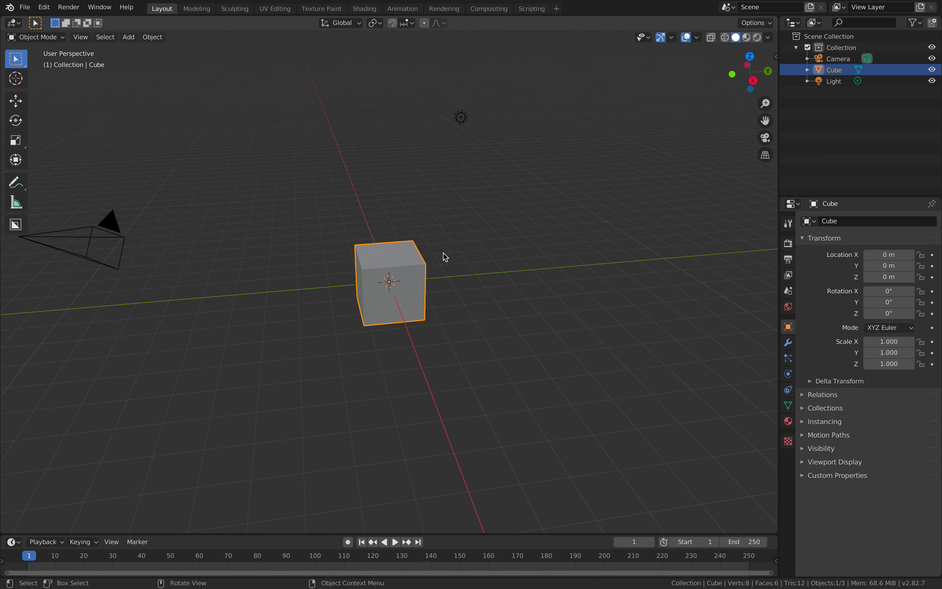
pyautogui.press('a')
pyautogui.press('x')
pyautogui.click(458, 256)
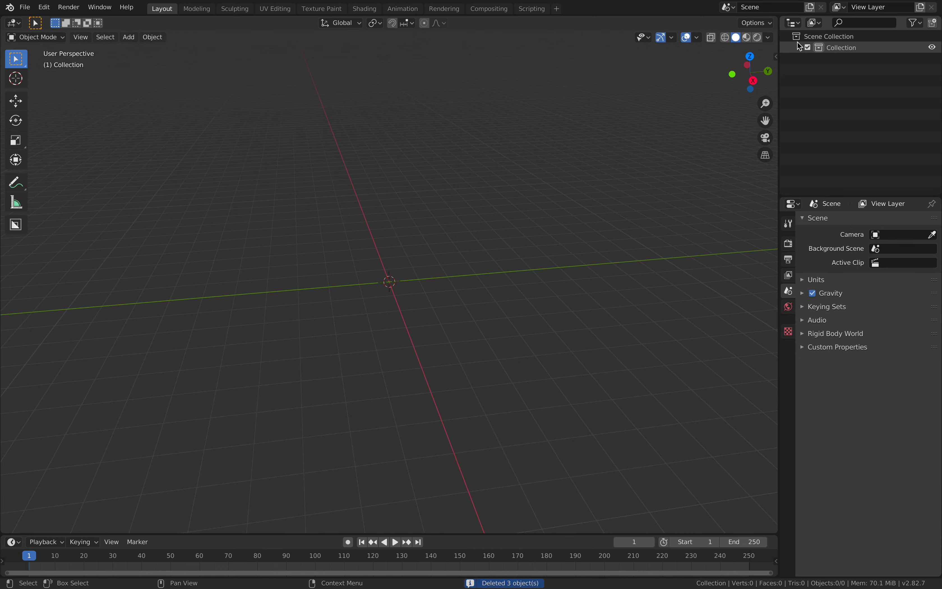
# - Split the 3D viewport into two stacked areas and create a new Sverchok node tree in the upper one
pyautogui.click(771, 23)
pyautogui.moveTo(777, 19); pyautogui.dragTo(249, 309)
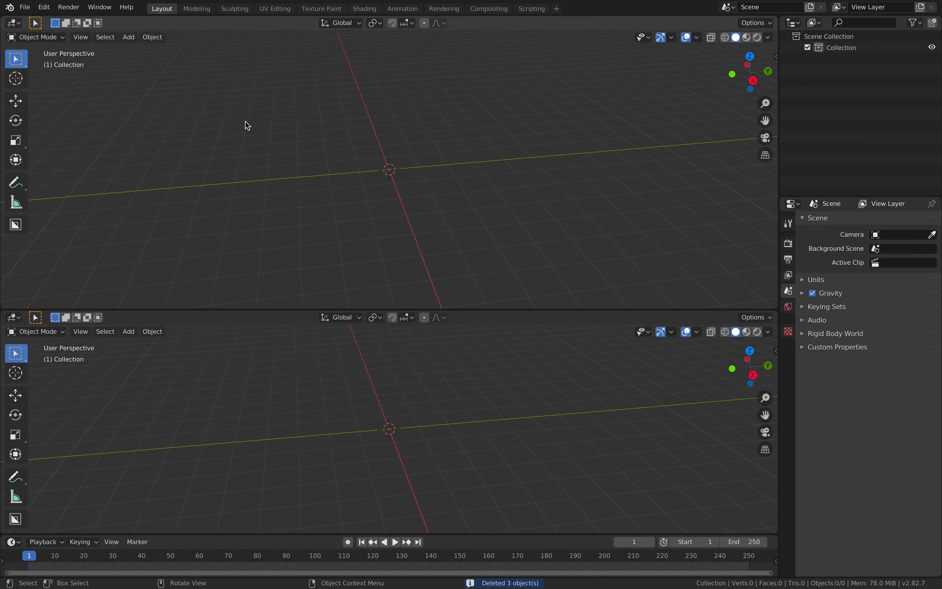
pyautogui.click(14, 23)
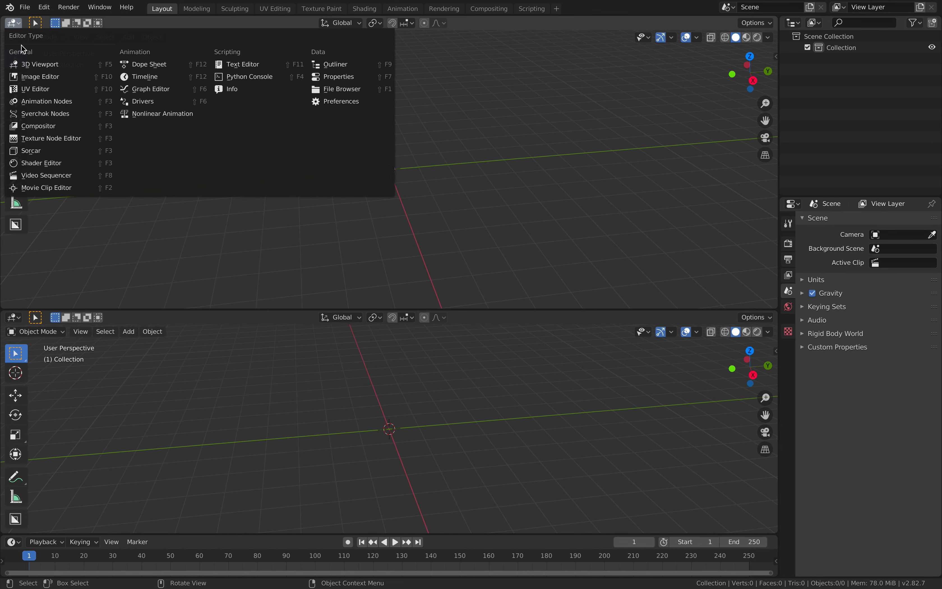
pyautogui.click(56, 115)
pyautogui.click(380, 26)
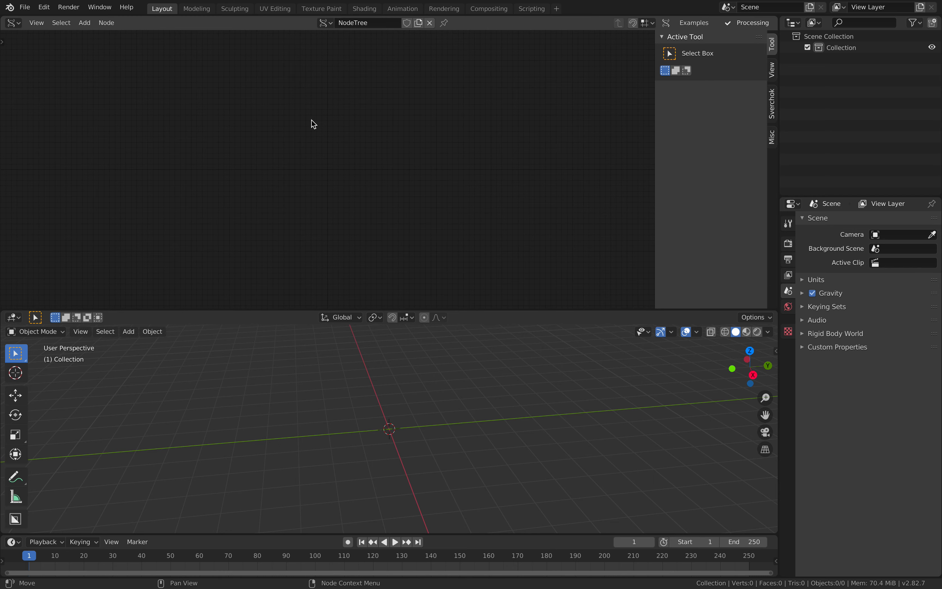
# - Collapse the node editor's sidebar and enlarge the 3D viewport below by shrinking the node editor's height
pyautogui.moveTo(655, 98); pyautogui.dragTo(767, 107)
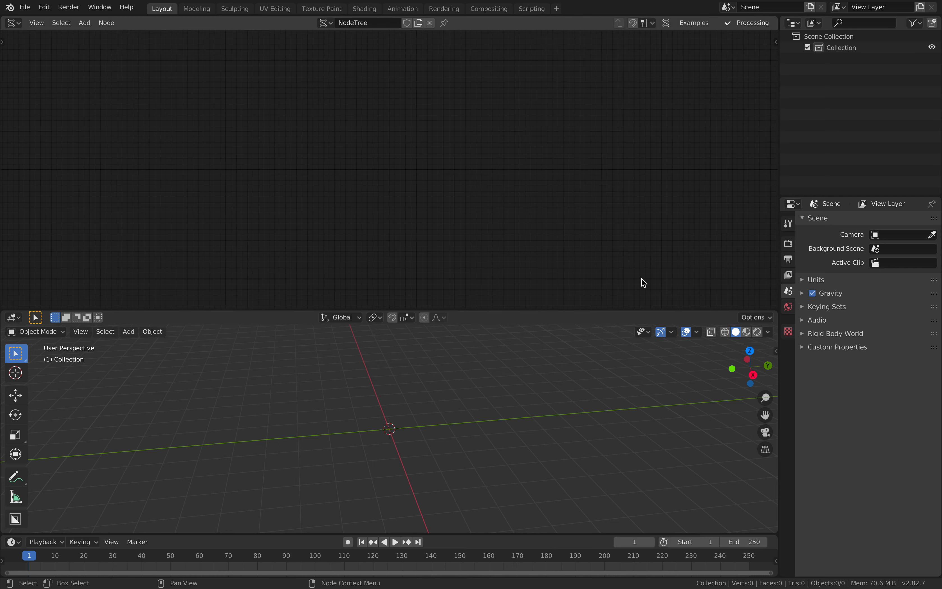
pyautogui.moveTo(599, 309); pyautogui.dragTo(568, 269)
pyautogui.moveTo(454, 331); pyautogui.dragTo(387, 355, button='middle')
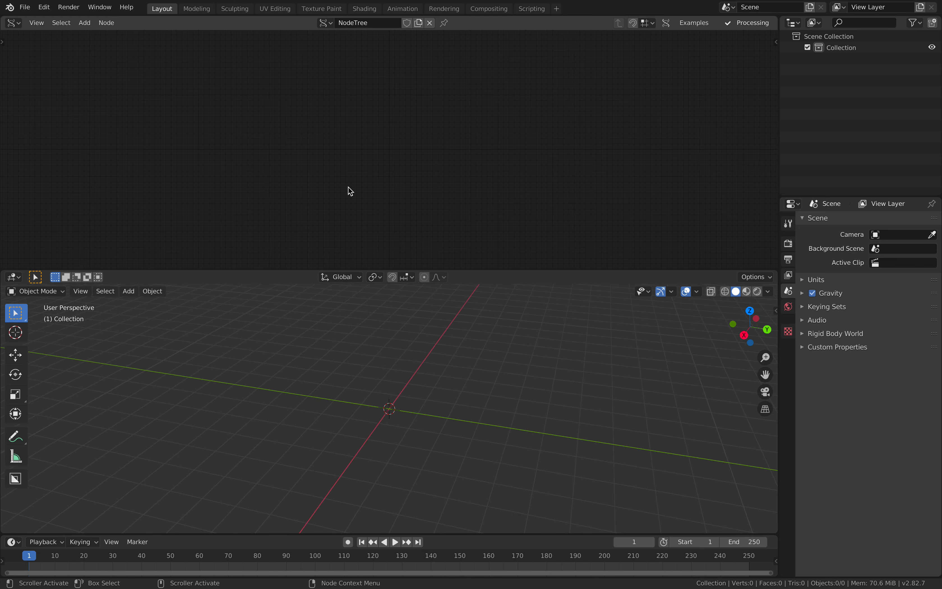
pyautogui.moveTo(308, 376); pyautogui.dragTo(325, 356, button='middle')
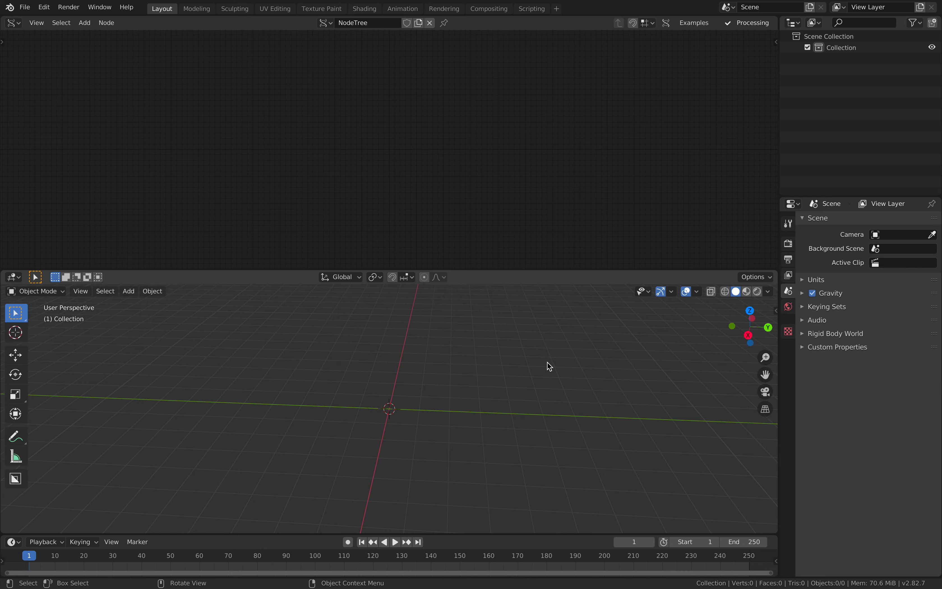
# - Add a Line node to the Sverchok node tree
pyautogui.hotkey('shift', 'a')
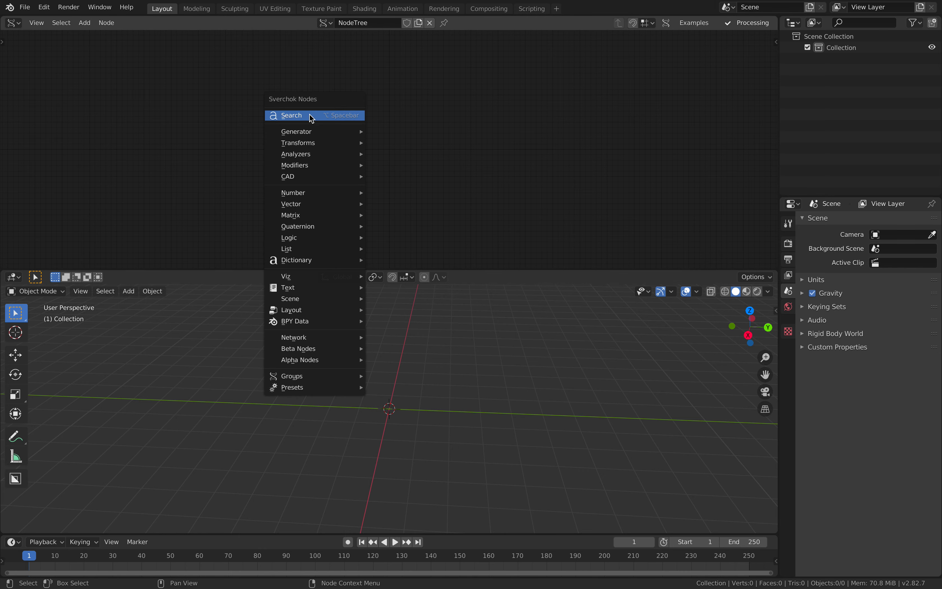
pyautogui.click(309, 114)
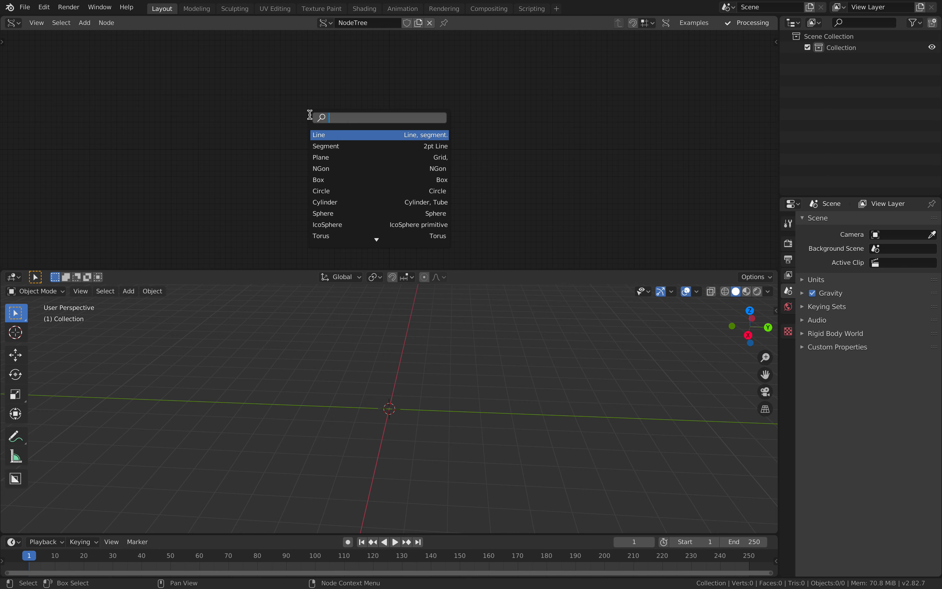
pyautogui.press('Return')
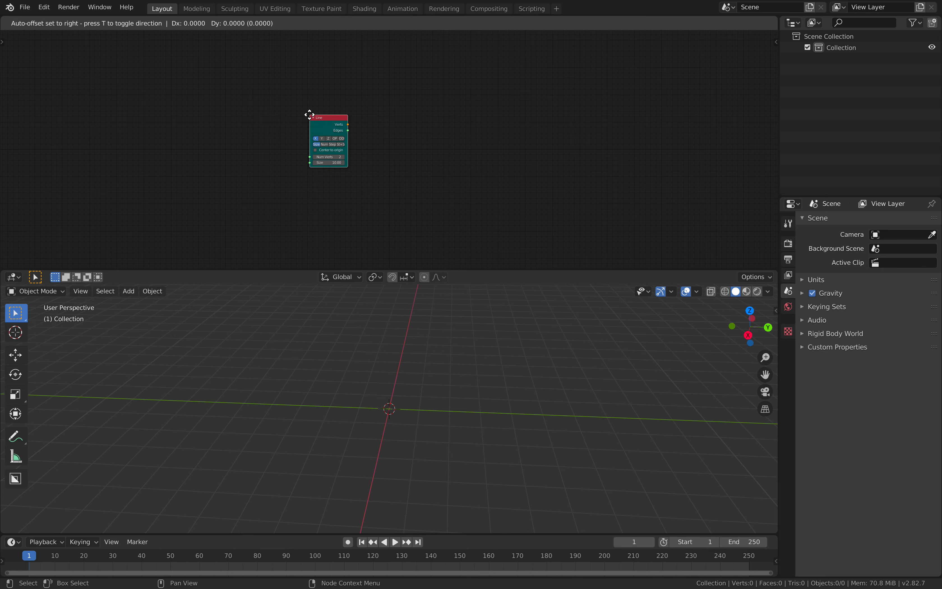
pyautogui.click(237, 204)
pyautogui.moveTo(261, 172); pyautogui.dragTo(246, 189, button='middle')
pyautogui.scroll(1, 258, 181)
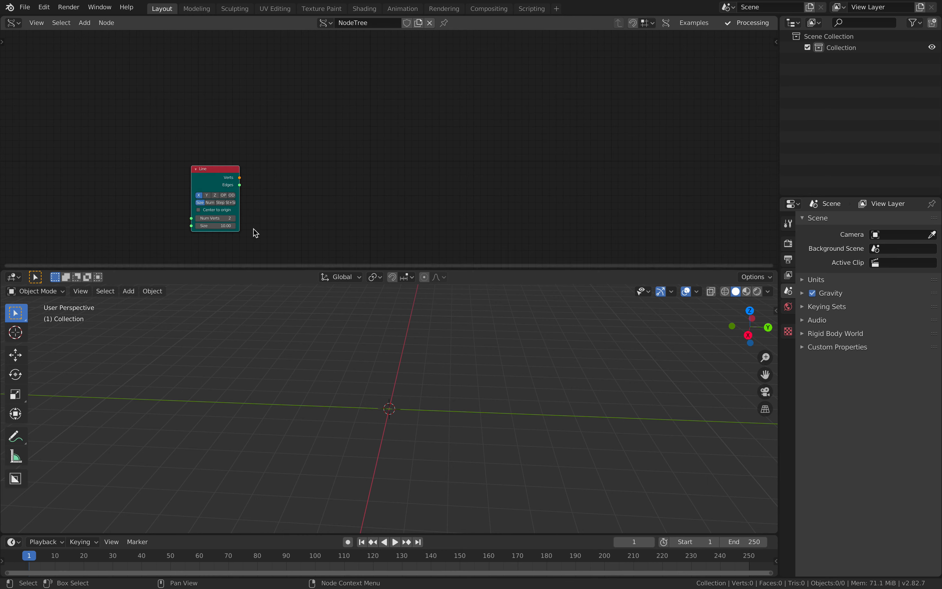
# - Add a Plane node above and beside the Line node
pyautogui.hotkey('alt', 'space')
pyautogui.write('plan')
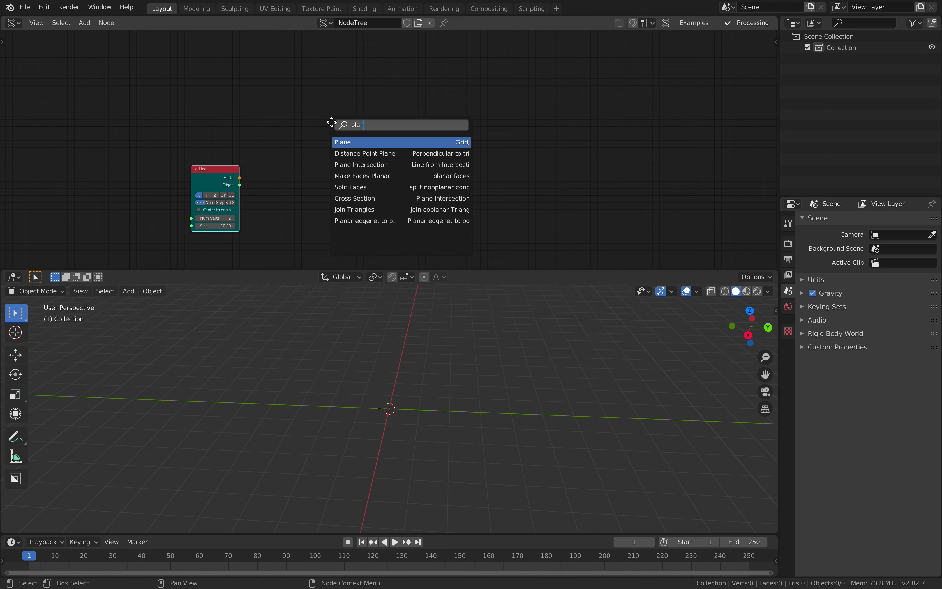
pyautogui.press('Return')
pyautogui.click(321, 113)
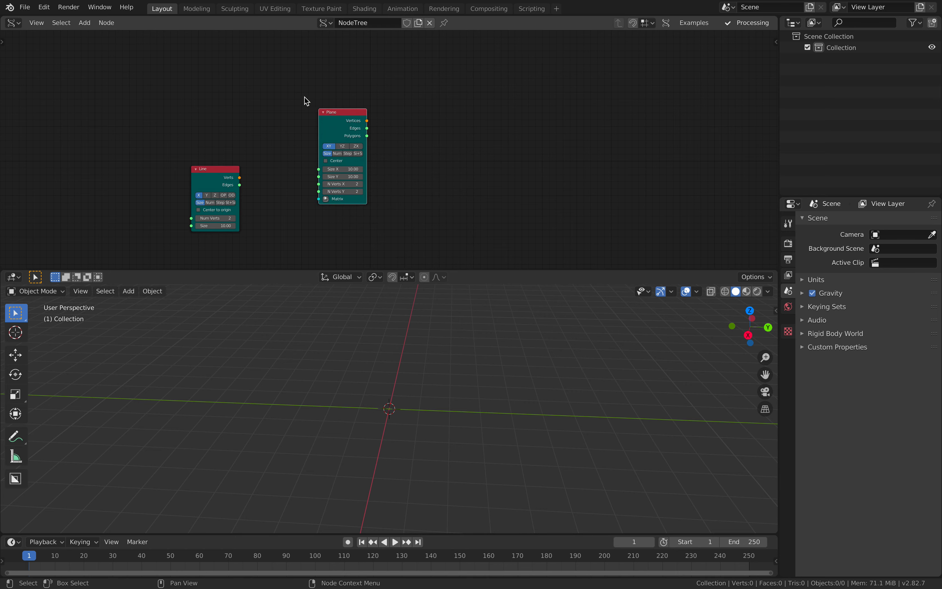
# - Save the file on the Desktop as cables_001.blend
pyautogui.click(26, 8)
pyautogui.click(88, 93)
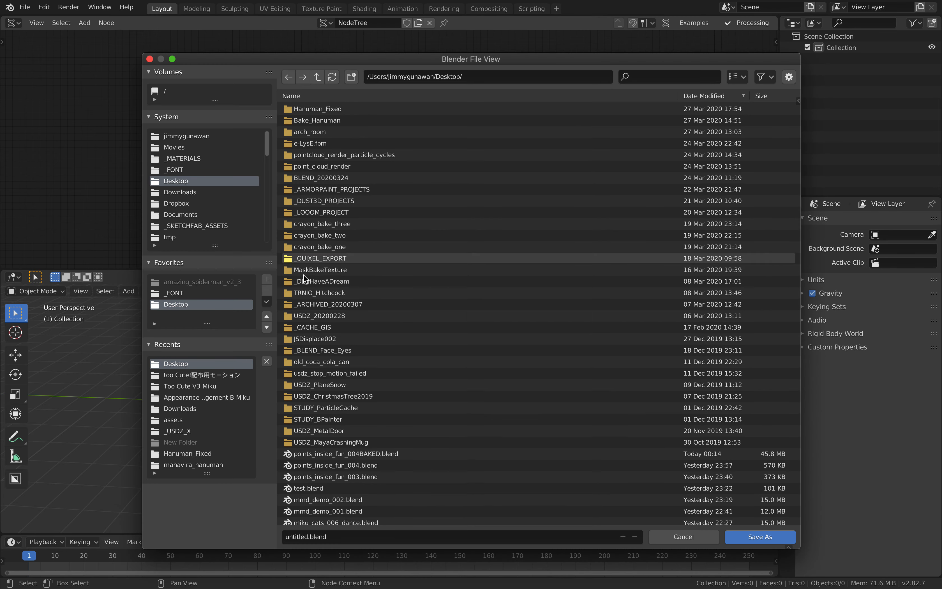
pyautogui.click(299, 537)
pyautogui.doubleClick(307, 535)
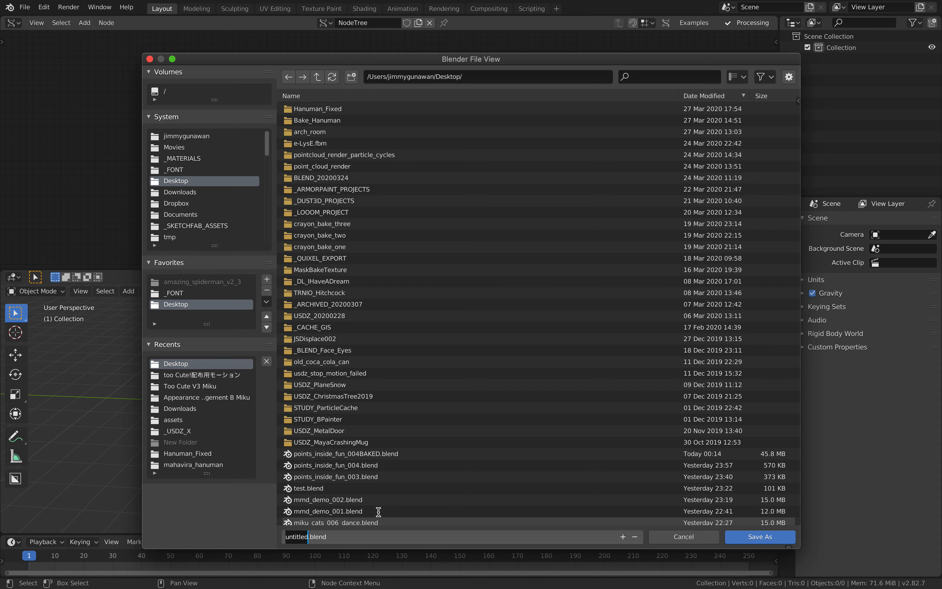
pyautogui.write('cables_001')
pyautogui.press('Return')
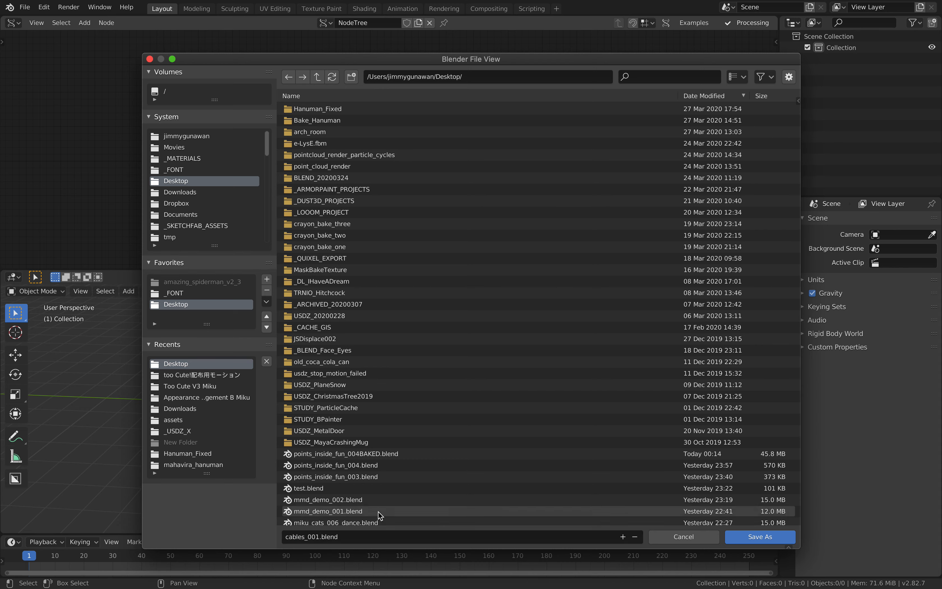
pyautogui.click(734, 541)
# - Add a Viewer Draw Mk3 node beyond the output side of the Plane node
pyautogui.press('g')
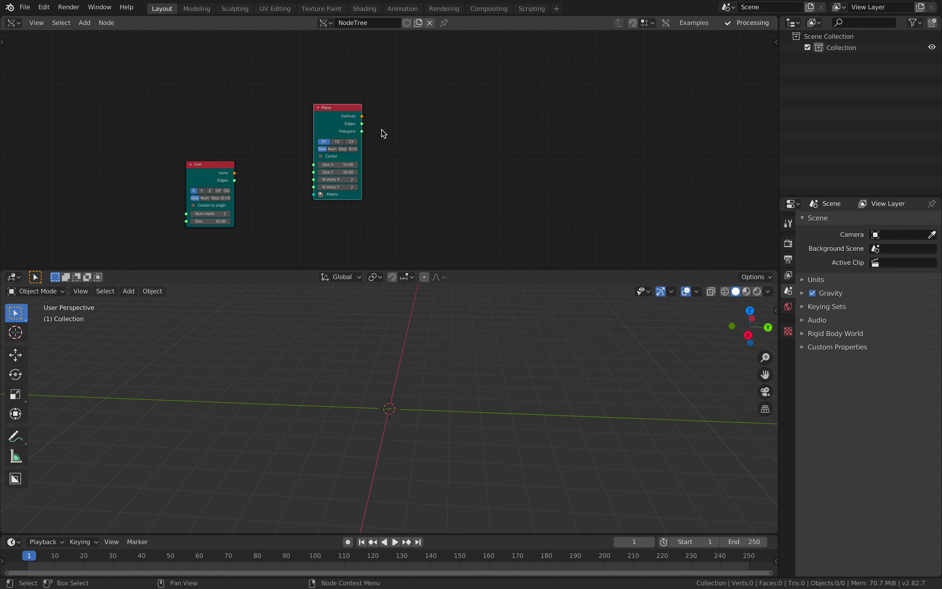
pyautogui.click(331, 95)
pyautogui.scroll(1, 330, 130)
pyautogui.hotkey('shift', 'a')
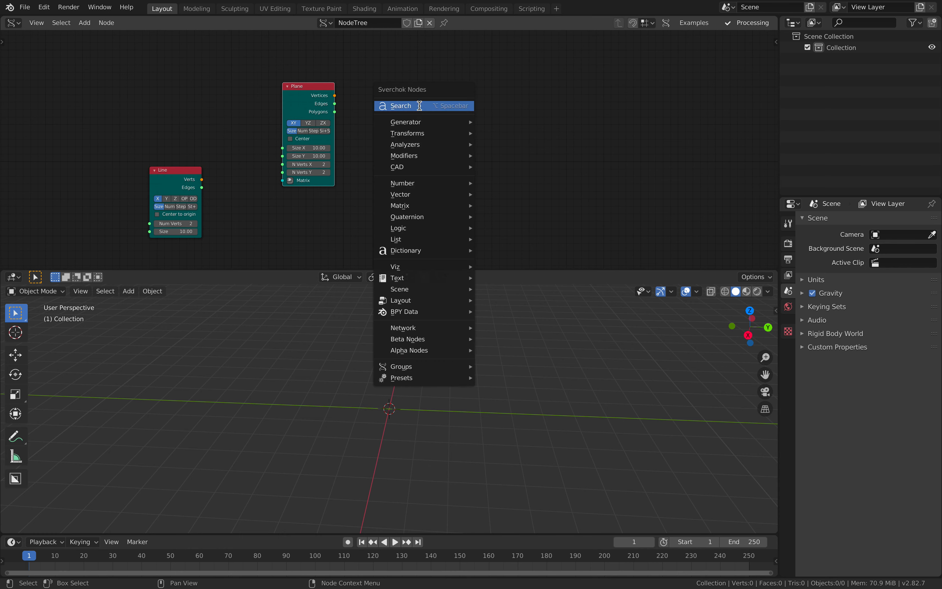
pyautogui.click(419, 105)
pyautogui.write('viewer')
pyautogui.press('Return')
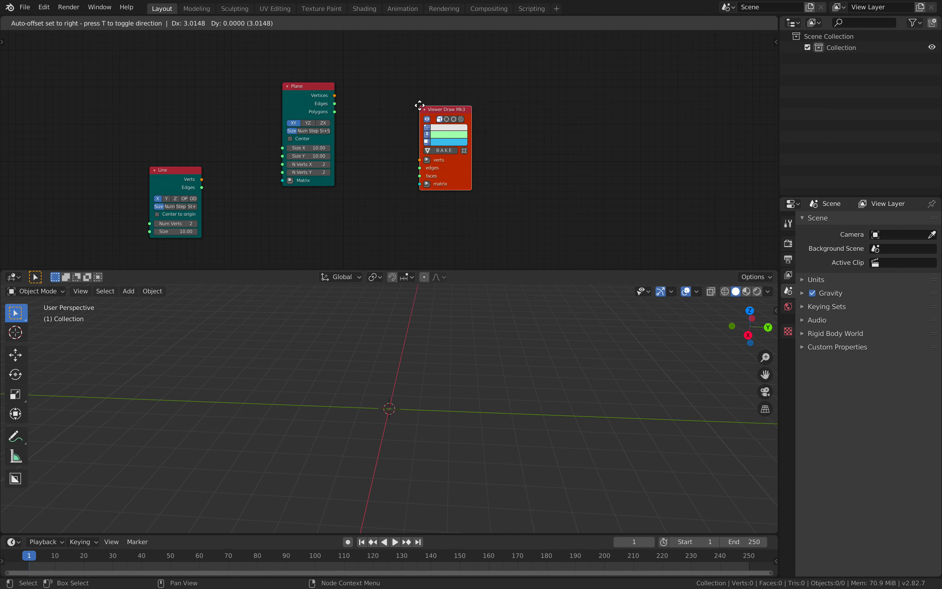
# - Link the Plane node's Vertices and Polygons outputs to the Viewer Draw node's verts and faces inputs
pyautogui.moveTo(335, 96)
pyautogui.mouseDown()
pyautogui.moveTo(434, 119)
pyautogui.moveTo(428, 134)
pyautogui.moveTo(333, 111)
pyautogui.mouseUp()
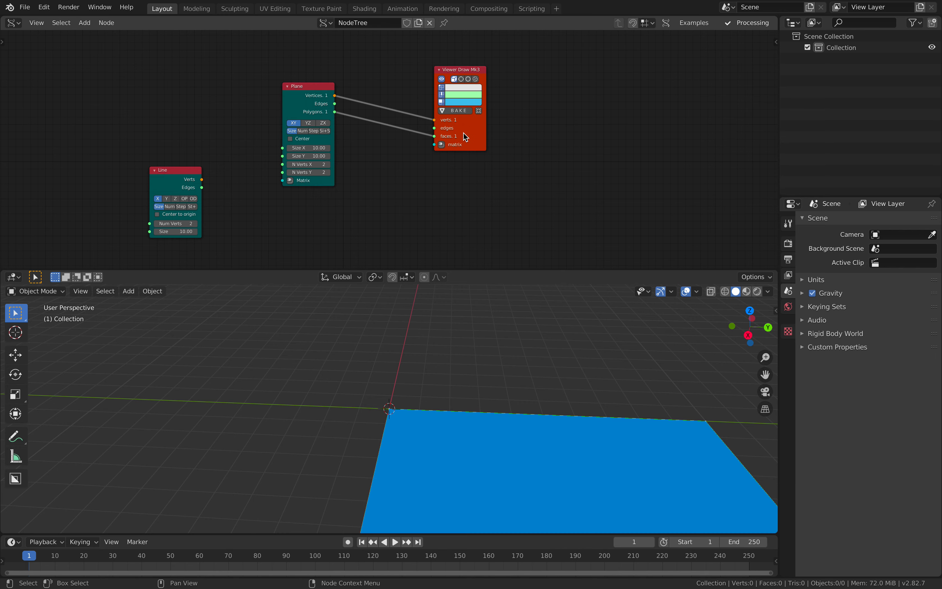
pyautogui.moveTo(463, 132); pyautogui.dragTo(473, 123)
pyautogui.scroll(-4, 460, 346)
pyautogui.moveTo(460, 345)
pyautogui.mouseDown(button='middle')
pyautogui.moveTo(500, 360)
pyautogui.moveTo(477, 346)
pyautogui.mouseUp(button='middle')
pyautogui.moveTo(440, 339); pyautogui.dragTo(411, 378, button='middle')
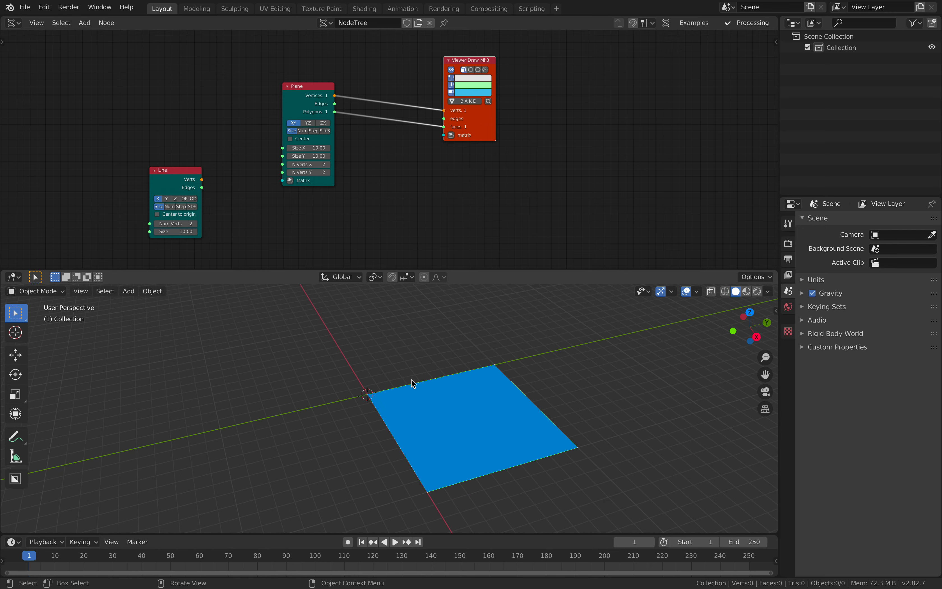
# - Enable the Plane node's Center option so the plane is centred on the world origin
pyautogui.click(305, 140)
pyautogui.moveTo(427, 362); pyautogui.dragTo(357, 228, button='middle')
pyautogui.scroll(1, 349, 173)
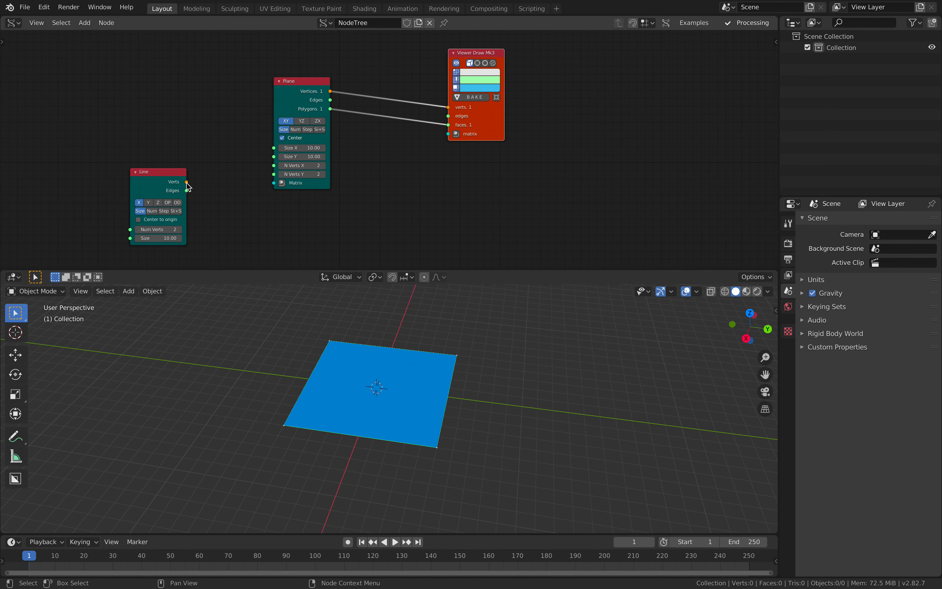
# - Link the Line node's Verts output to the Plane node's Matrix input to place a plane at each line vertex
pyautogui.moveTo(187, 182); pyautogui.dragTo(274, 182)
pyautogui.moveTo(304, 189); pyautogui.dragTo(371, 179, button='middle')
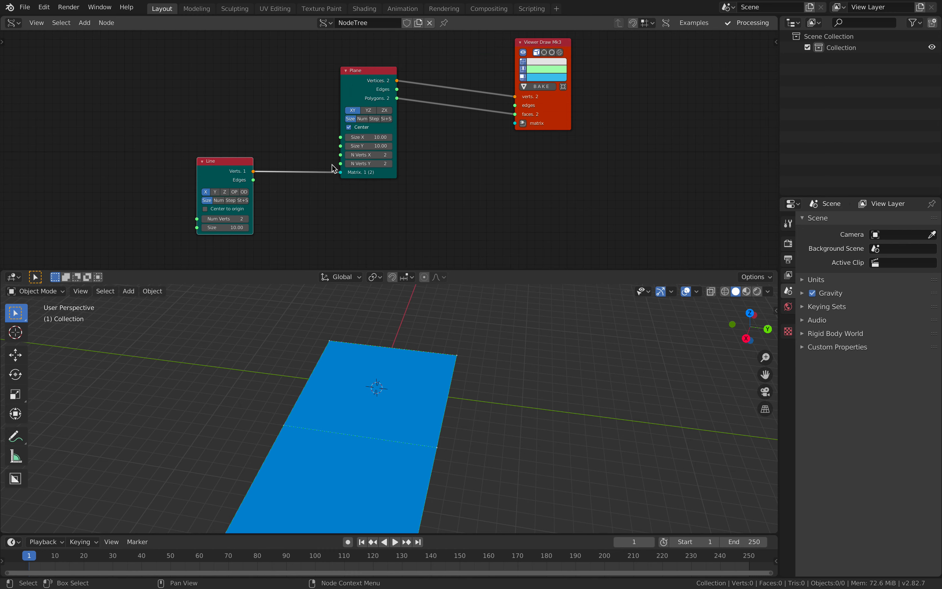
pyautogui.moveTo(374, 362); pyautogui.dragTo(455, 370, button='middle')
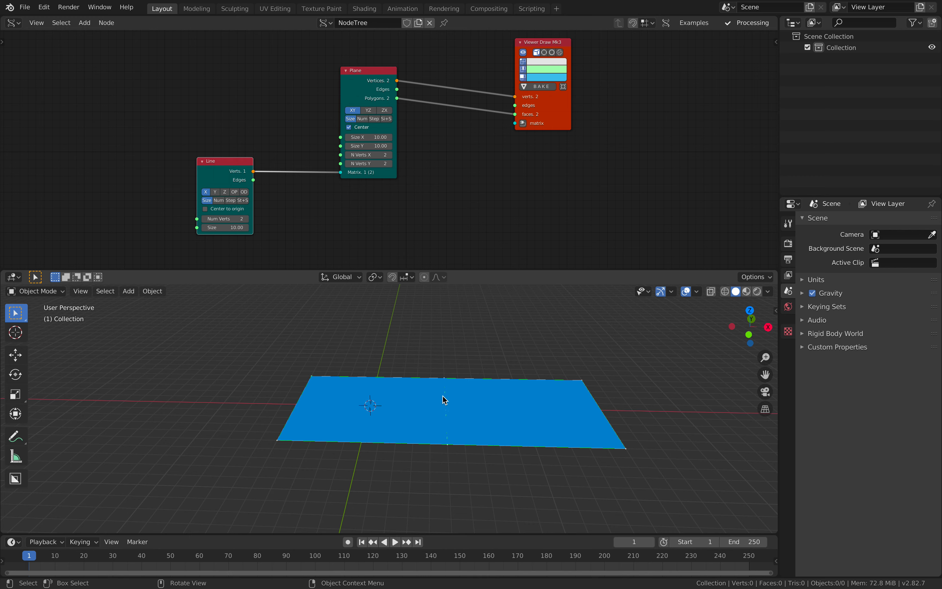
pyautogui.moveTo(394, 404); pyautogui.dragTo(541, 407, button='middle')
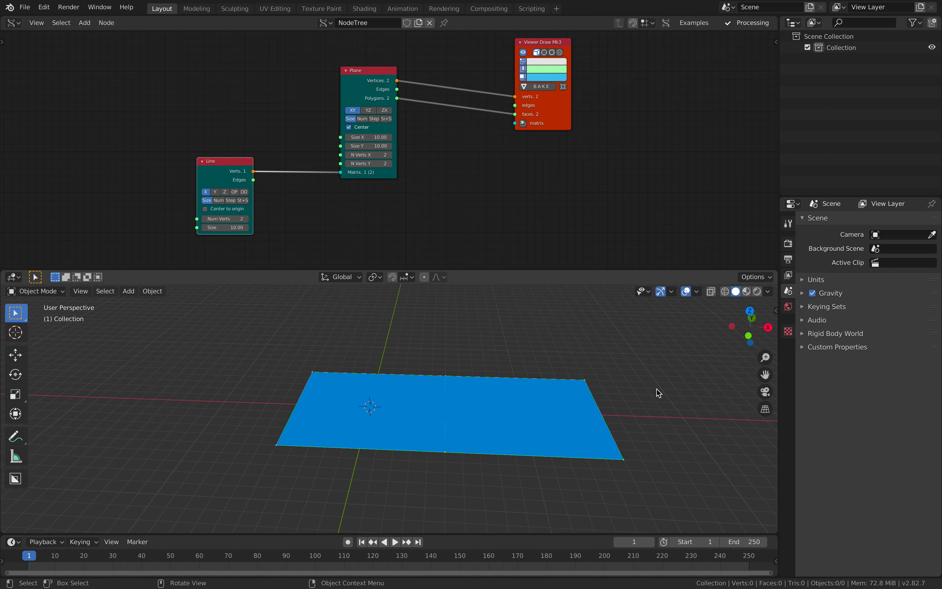
# - Set the Plane node's orientation to YZ so the planes stand upright along the line
pyautogui.click(369, 110)
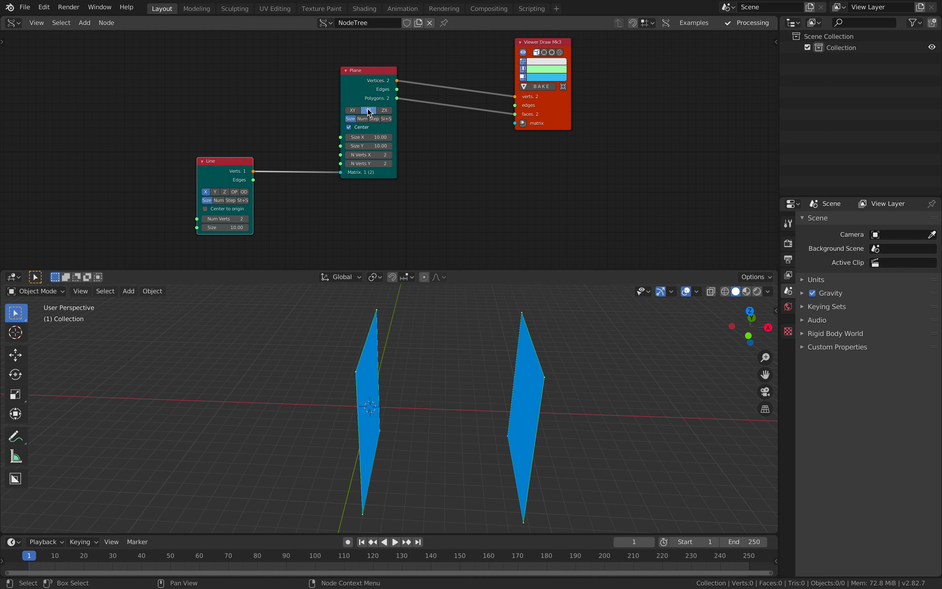
pyautogui.click(356, 111)
pyautogui.click(367, 112)
pyautogui.moveTo(475, 333); pyautogui.dragTo(421, 311, button='middle')
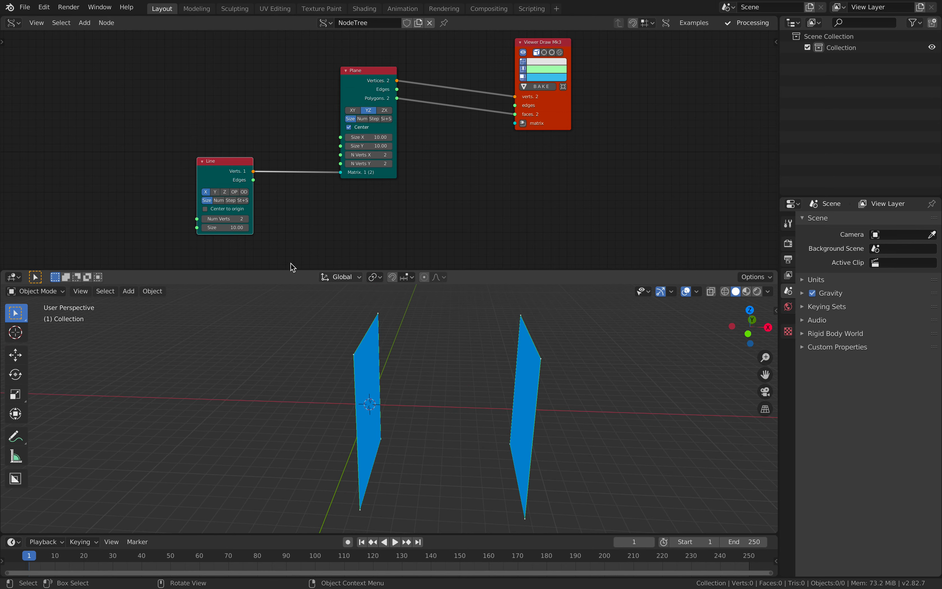
# - Set the Line node's Num Verts to 7 and switch its sizing mode to Num
pyautogui.click(247, 219)
pyautogui.click(246, 219)
pyautogui.click(247, 219)
pyautogui.click(246, 219)
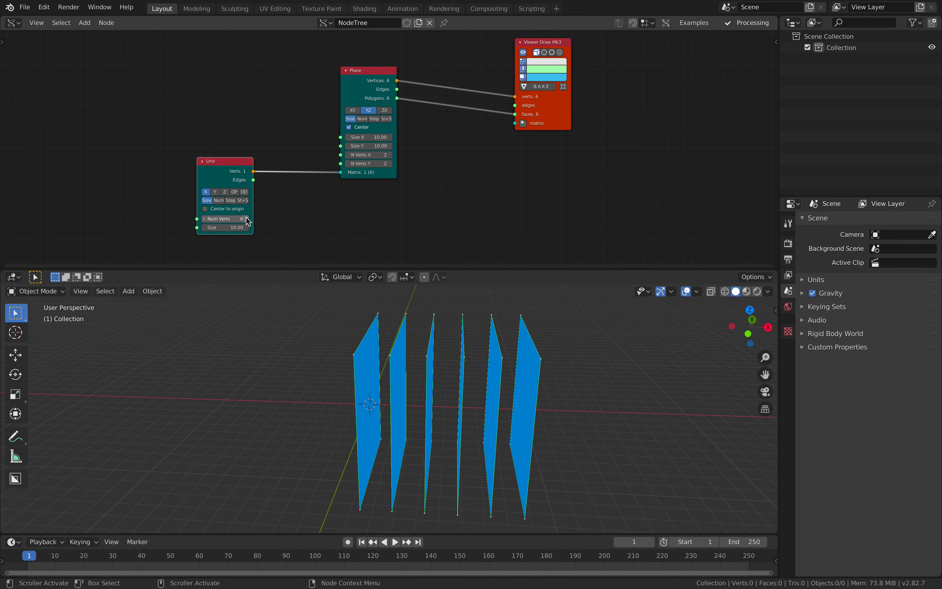
pyautogui.click(247, 219)
pyautogui.click(246, 219)
pyautogui.click(246, 219)
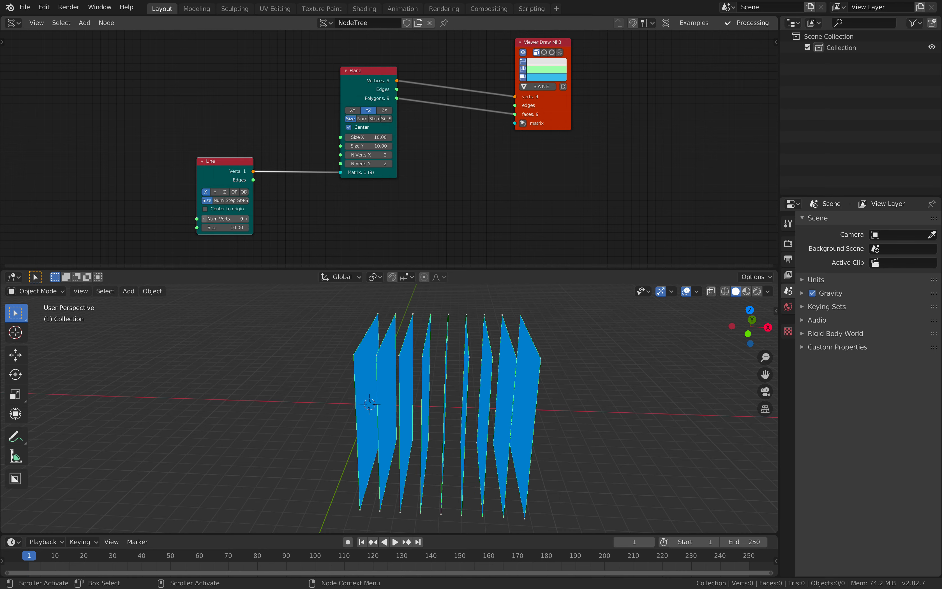
pyautogui.click(206, 219)
pyautogui.click(205, 219)
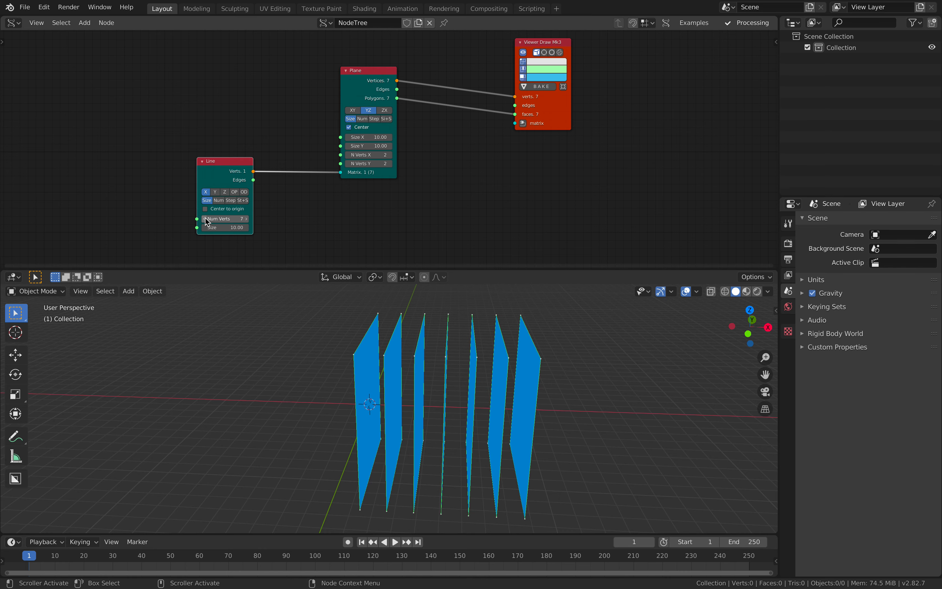
pyautogui.click(219, 200)
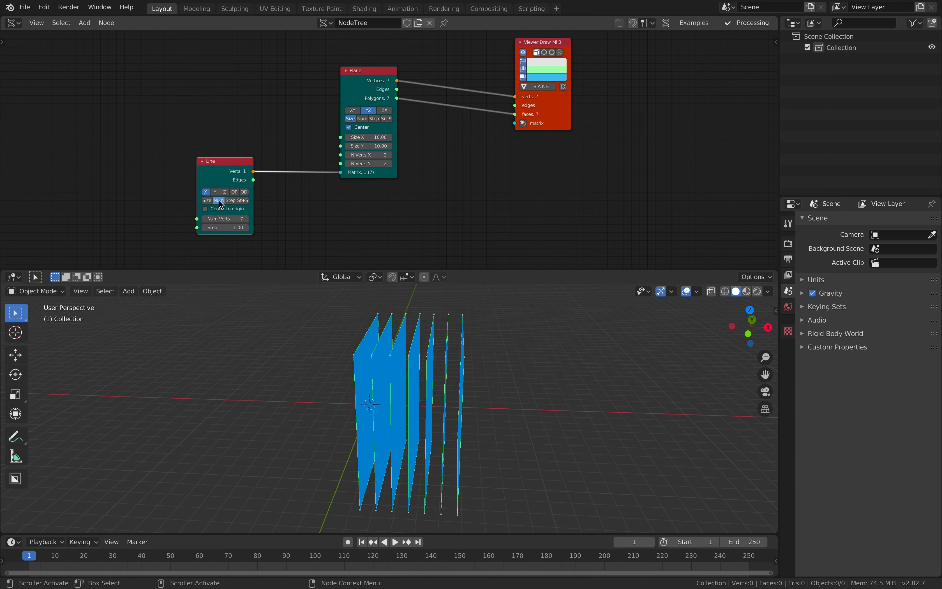
# - Keep the Line node in Num mode and set its Num Verts to 12 and Step to 2.00
pyautogui.click(230, 201)
pyautogui.click(216, 201)
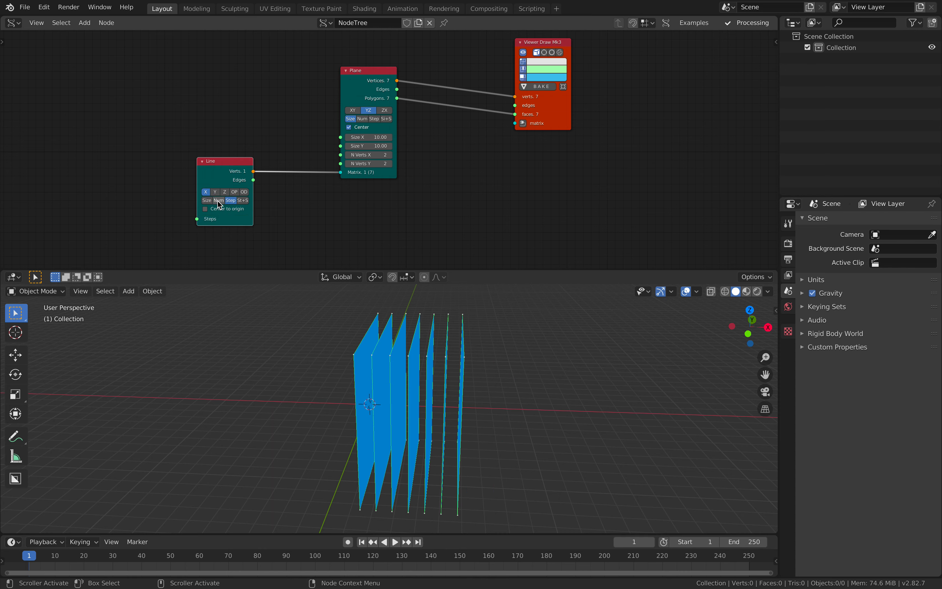
pyautogui.click(246, 219)
pyautogui.moveTo(246, 219)
pyautogui.mouseDown()
pyautogui.moveTo(269, 227)
pyautogui.moveTo(235, 228)
pyautogui.moveTo(245, 227)
pyautogui.mouseUp()
pyautogui.click(236, 227)
pyautogui.press('Return')
pyautogui.scroll(-3, 330, 318)
pyautogui.keyDown('shift'); pyautogui.moveTo(351, 317); pyautogui.dragTo(273, 312, button='middle'); pyautogui.keyUp('shift')
pyautogui.moveTo(272, 312); pyautogui.dragTo(298, 298, button='middle')
pyautogui.scroll(2, 299, 298)
# - Set the Line node's Num Verts to 10 and save the file
pyautogui.click(237, 219)
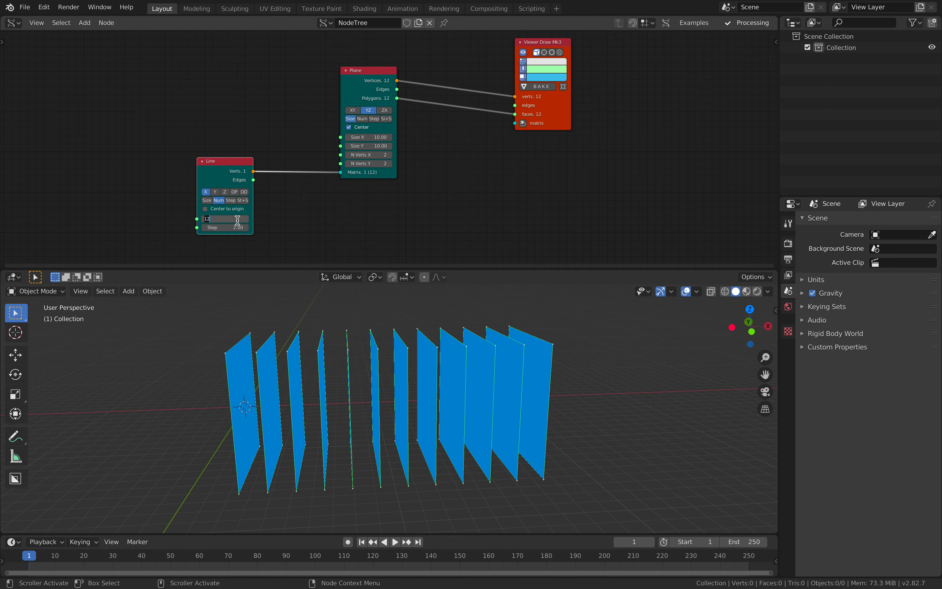
pyautogui.write('10')
pyautogui.press('Return')
pyautogui.moveTo(389, 357); pyautogui.dragTo(327, 367, button='middle')
pyautogui.hotkey('ctrl', 's')
# - Spread the Line, Plane and Viewer Draw nodes apart to free space between the Plane and the viewer
pyautogui.moveTo(393, 189); pyautogui.dragTo(357, 209, button='middle')
pyautogui.moveTo(327, 100); pyautogui.dragTo(304, 104)
pyautogui.moveTo(232, 191); pyautogui.dragTo(256, 156, button='middle')
pyautogui.moveTo(343, 394); pyautogui.dragTo(403, 407, button='middle')
pyautogui.moveTo(464, 171); pyautogui.dragTo(413, 209, button='middle')
pyautogui.moveTo(493, 134); pyautogui.dragTo(577, 94)
# - Add a Random points on mesh node between the Plane and Viewer Draw nodes, widened to fit its full name
pyautogui.hotkey('shift', 'a')
pyautogui.click(461, 148)
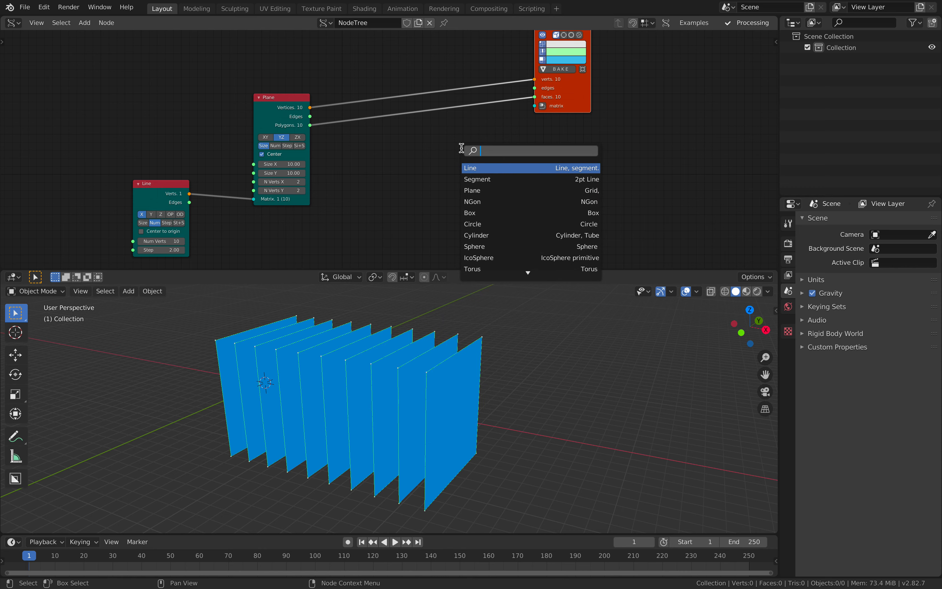
pyautogui.write('points')
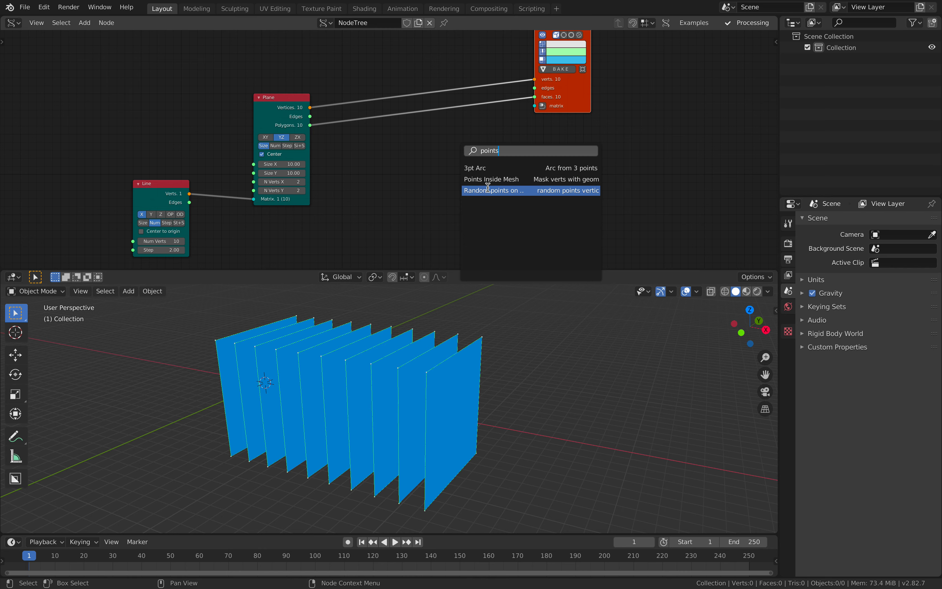
pyautogui.click(480, 189)
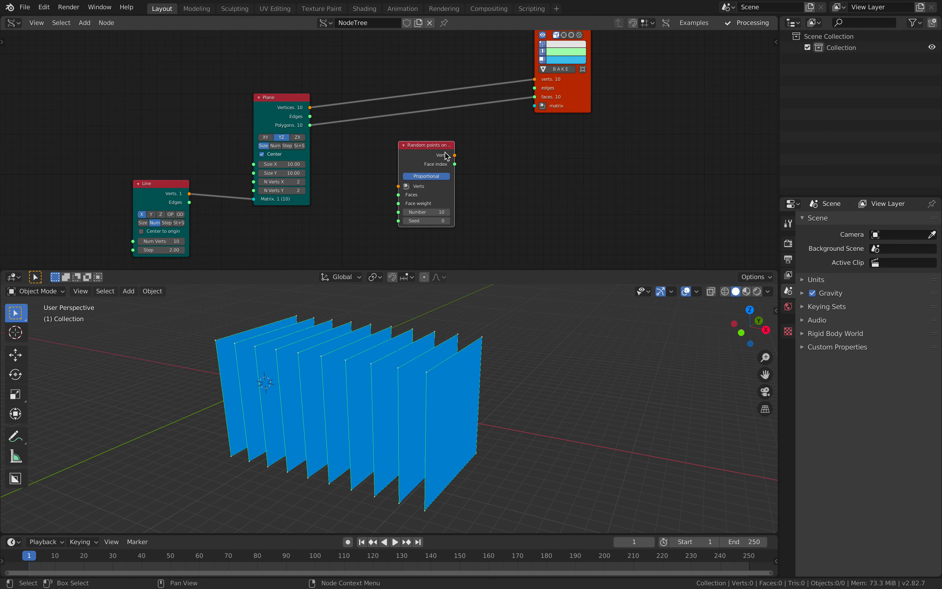
pyautogui.moveTo(454, 150)
pyautogui.mouseDown()
pyautogui.moveTo(489, 153)
pyautogui.moveTo(469, 157)
pyautogui.mouseUp()
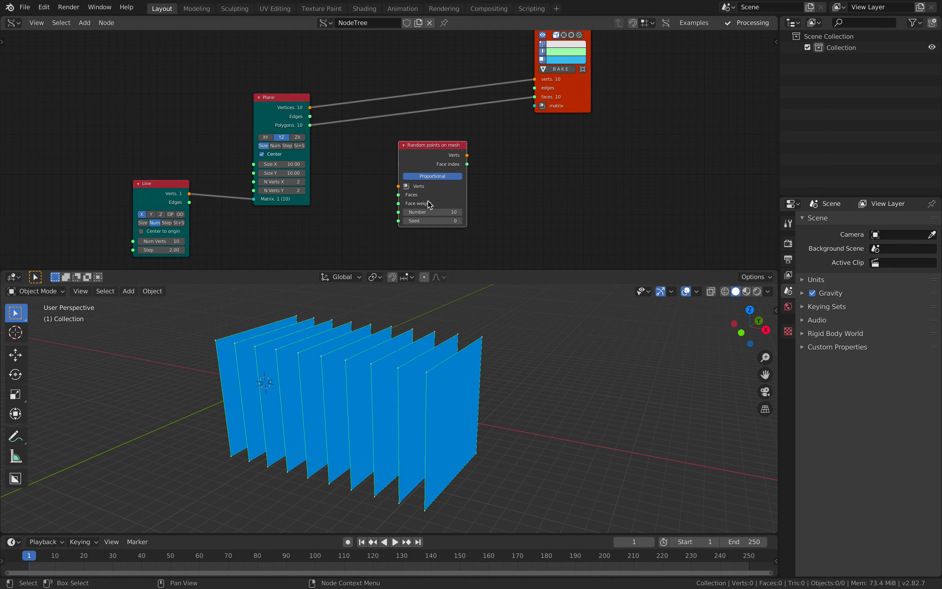
pyautogui.moveTo(578, 100); pyautogui.dragTo(589, 83)
pyautogui.moveTo(435, 156); pyautogui.dragTo(450, 136)
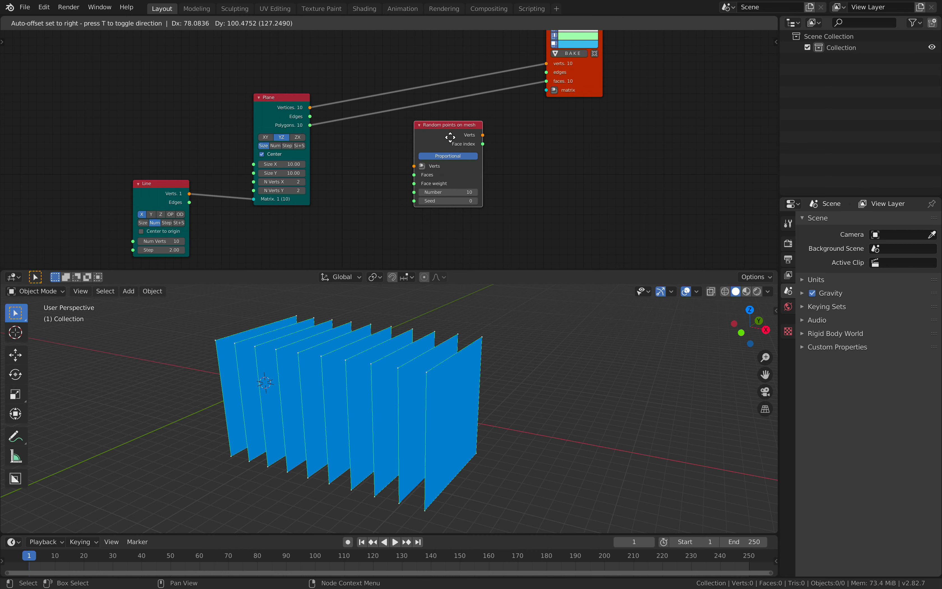
# - Link the Plane's Vertices and Polygons to the Random points node's Verts and Faces, and its Verts output to Viewer Draw's verts
pyautogui.moveTo(288, 101); pyautogui.dragTo(413, 165)
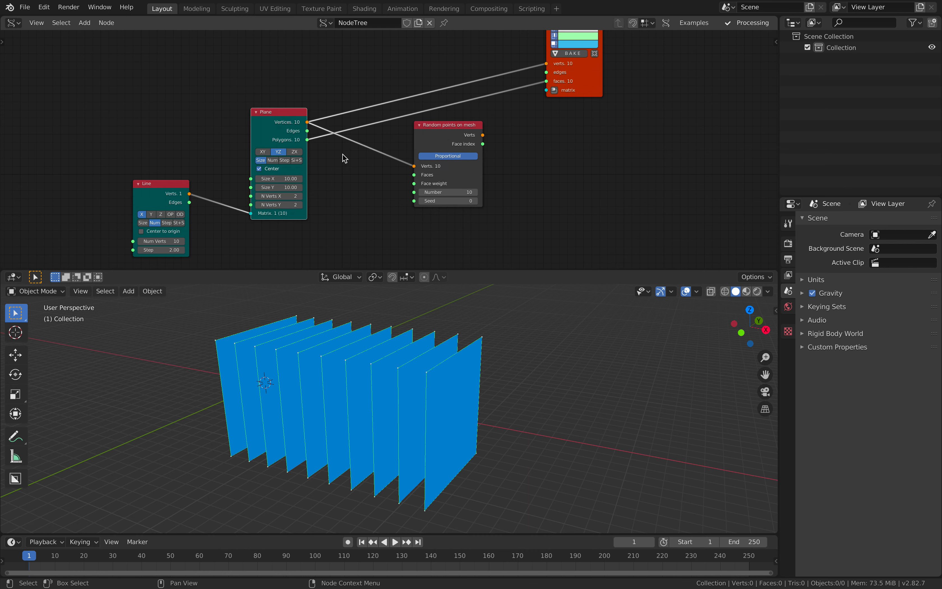
pyautogui.moveTo(308, 140); pyautogui.dragTo(414, 174)
pyautogui.moveTo(481, 139); pyautogui.dragTo(547, 64)
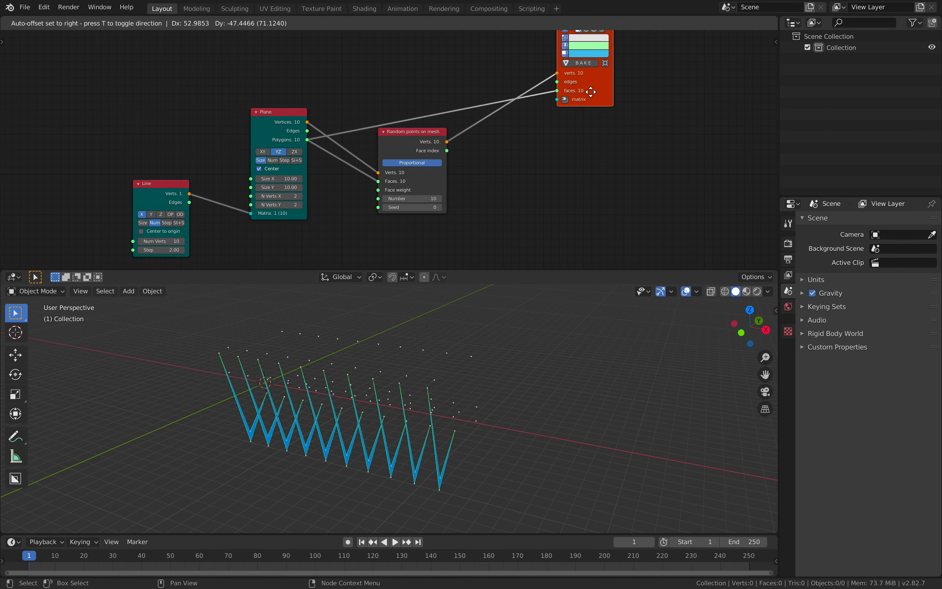
# - Set the Random points on mesh node's Number to 13
pyautogui.moveTo(424, 135); pyautogui.dragTo(416, 39)
pyautogui.moveTo(460, 334); pyautogui.dragTo(418, 324, button='middle')
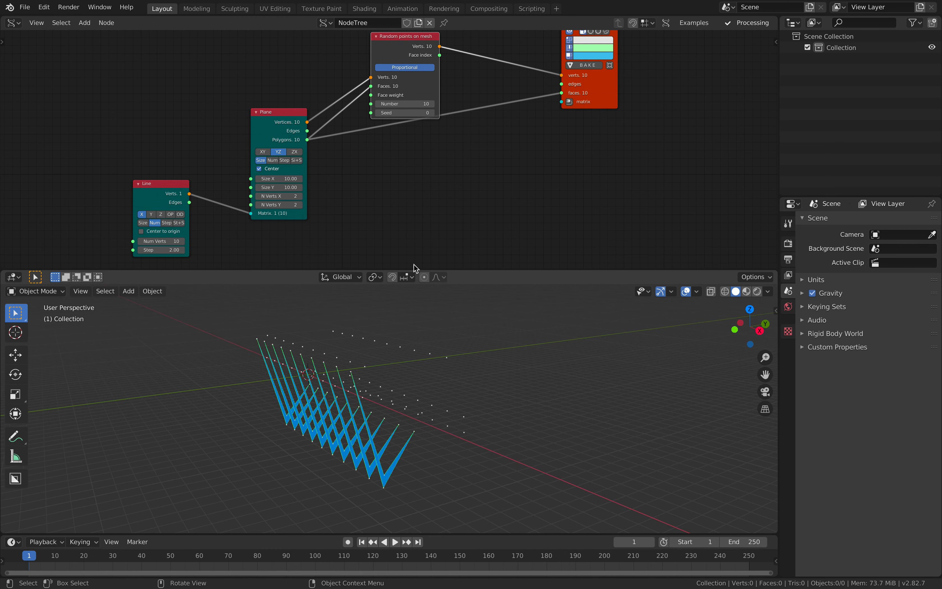
pyautogui.moveTo(412, 115); pyautogui.dragTo(410, 140, button='middle')
pyautogui.moveTo(413, 108); pyautogui.dragTo(437, 95)
pyautogui.scroll(1, 391, 110)
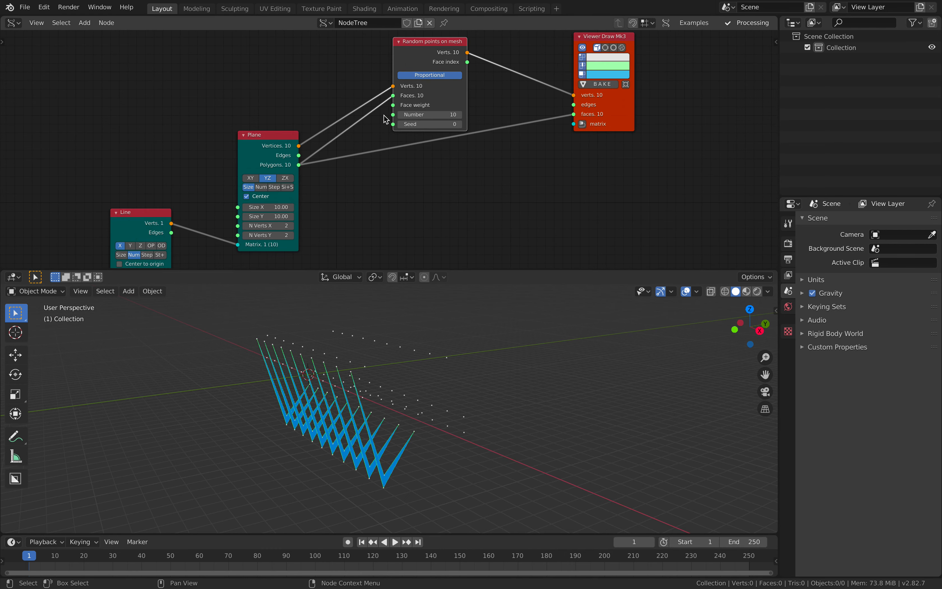
pyautogui.moveTo(384, 121); pyautogui.dragTo(376, 141, button='middle')
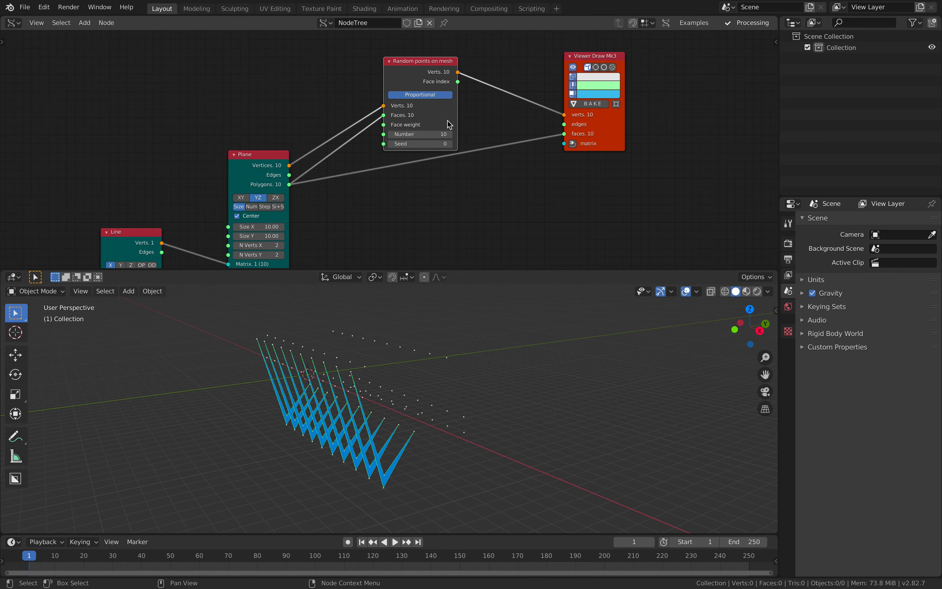
pyautogui.moveTo(437, 356)
pyautogui.mouseDown(button='middle')
pyautogui.moveTo(401, 349)
pyautogui.moveTo(423, 355)
pyautogui.mouseUp(button='middle')
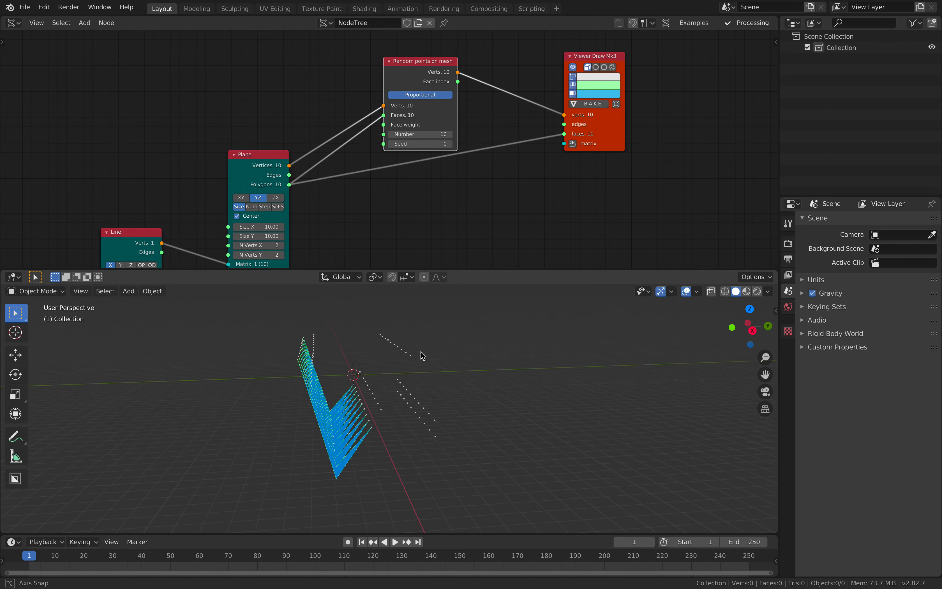
pyautogui.click(450, 134)
pyautogui.click(450, 134)
pyautogui.click(450, 134)
# - Rearrange the nodes to leave a wide gap between the Plane and Random points on mesh nodes
pyautogui.moveTo(440, 117); pyautogui.dragTo(476, 102)
pyautogui.click(247, 158)
pyautogui.moveTo(246, 158); pyautogui.dragTo(238, 137)
pyautogui.moveTo(268, 161); pyautogui.dragTo(291, 144, button='middle')
pyautogui.moveTo(168, 219); pyautogui.dragTo(192, 195)
pyautogui.moveTo(316, 151); pyautogui.dragTo(313, 156, button='middle')
pyautogui.moveTo(509, 100); pyautogui.dragTo(522, 96)
pyautogui.moveTo(624, 120); pyautogui.dragTo(626, 143)
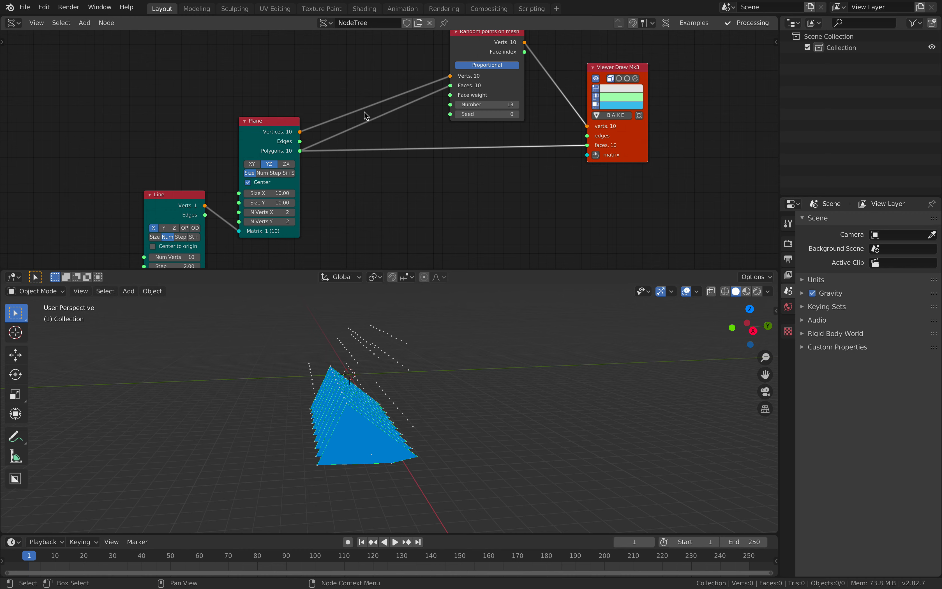
# - Insert a Mesh Join node on the vertex link between the Plane and Random points on mesh nodes
pyautogui.hotkey('shift', 'a')
pyautogui.click(372, 98)
pyautogui.write('mesj')
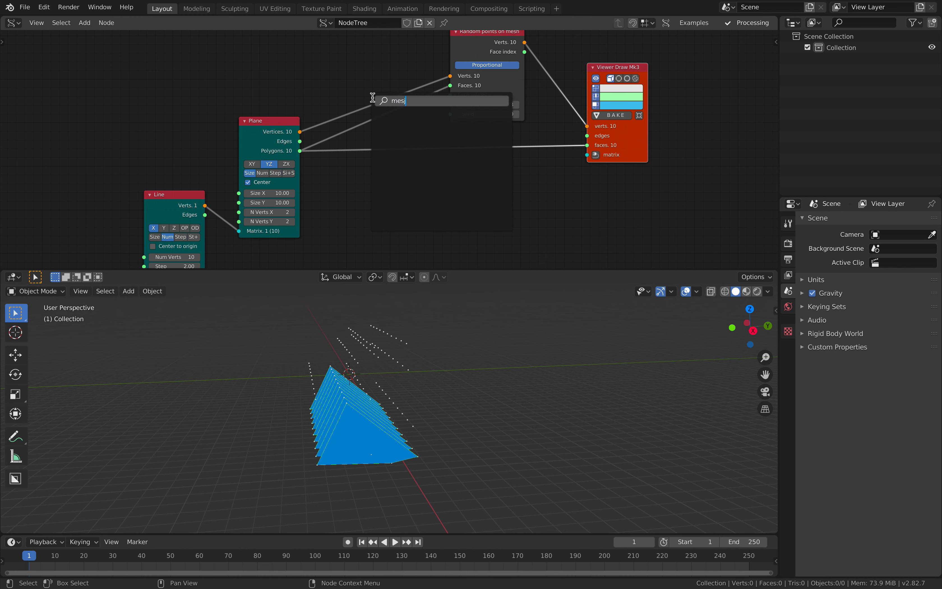
pyautogui.press('BackSpace')
pyautogui.write('h j')
pyautogui.press('Down')
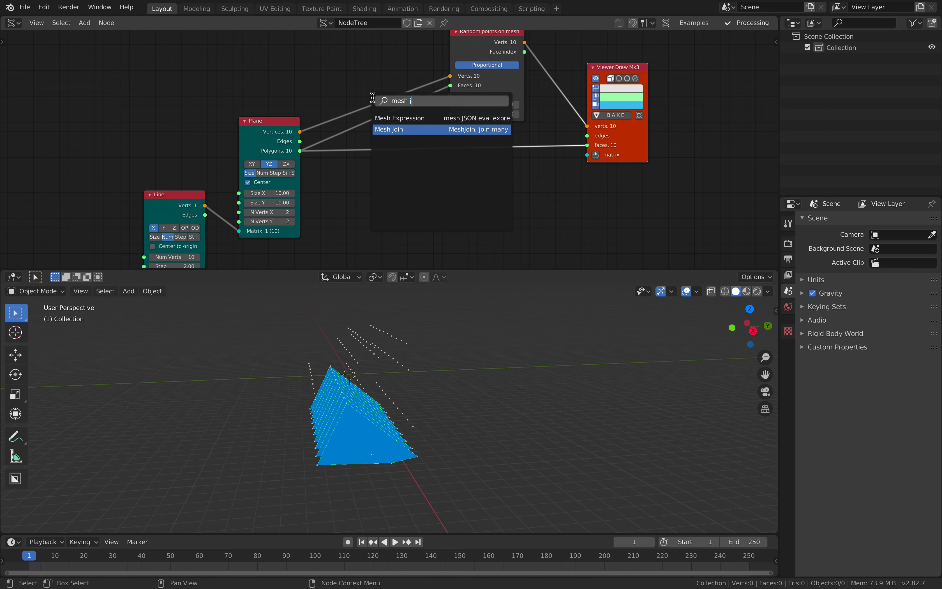
pyautogui.press('Return')
pyautogui.click(347, 84)
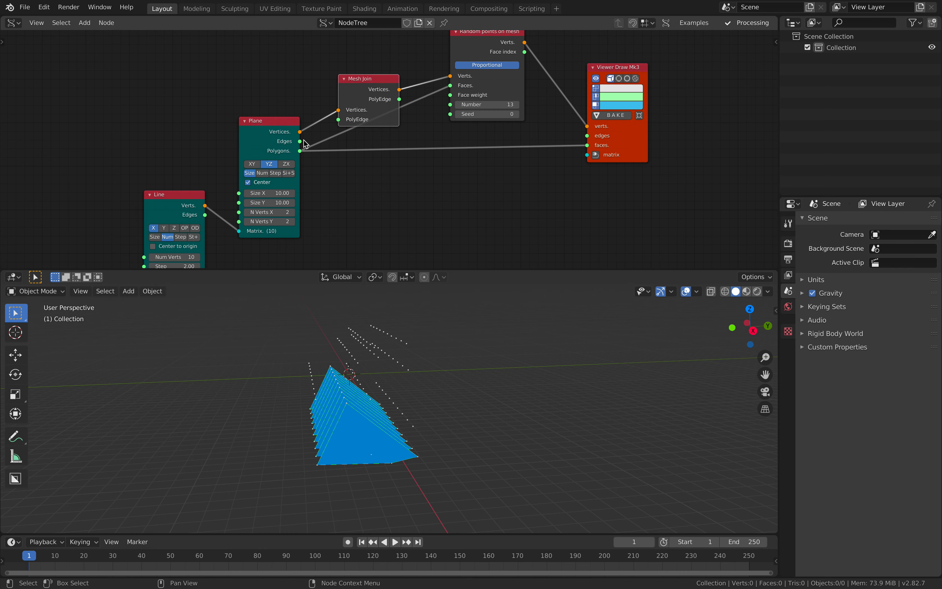
# - Try routing the Plane's Polygons through Mesh Join's PolyEdge sockets into the Random points node's Faces, and delete Mesh Join
pyautogui.moveTo(303, 151); pyautogui.dragTo(339, 119)
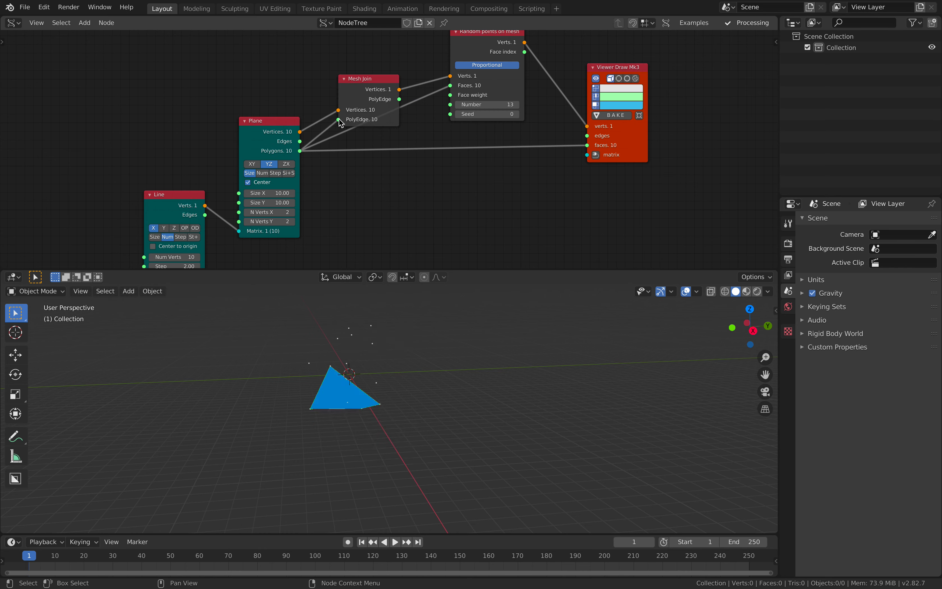
pyautogui.moveTo(399, 99); pyautogui.dragTo(453, 86)
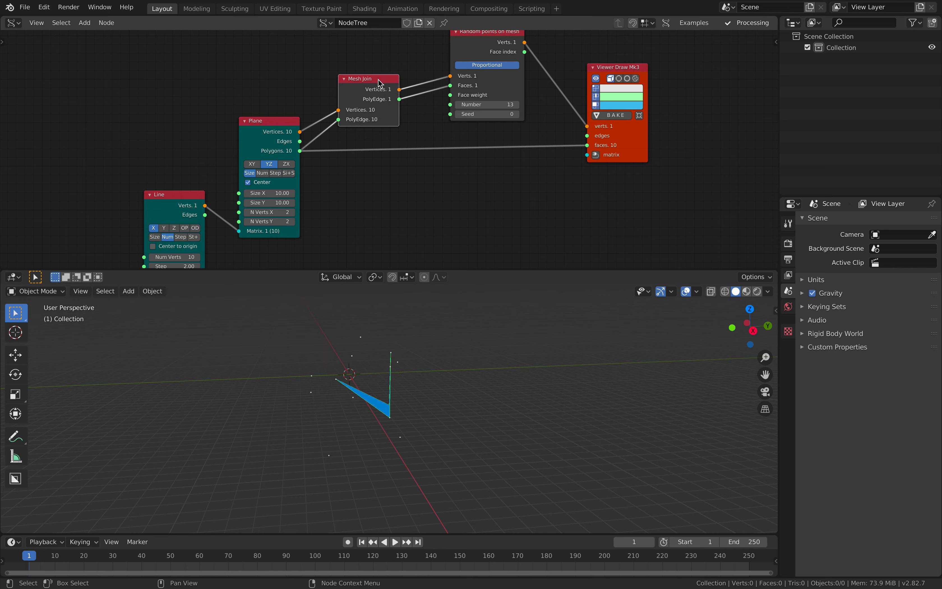
pyautogui.press('x')
# - Disconnect Viewer Draw's faces input and relink the Plane's Vertices and Polygons to the Random points node's Verts and Faces
pyautogui.moveTo(587, 146); pyautogui.dragTo(548, 169)
pyautogui.moveTo(477, 41); pyautogui.dragTo(413, 102)
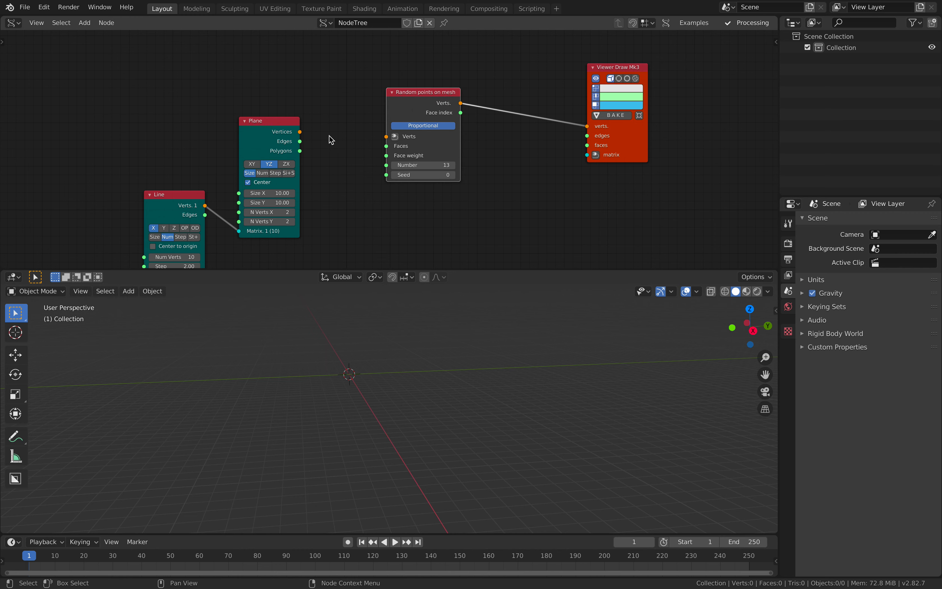
pyautogui.moveTo(300, 132); pyautogui.dragTo(386, 136)
pyautogui.moveTo(386, 146); pyautogui.dragTo(300, 151)
pyautogui.moveTo(421, 106); pyautogui.dragTo(392, 106)
pyautogui.moveTo(638, 127); pyautogui.dragTo(568, 131)
# - Set the Random points on mesh node's Seed to 24 and its Number to 37
pyautogui.moveTo(432, 309); pyautogui.dragTo(444, 309, button='middle')
pyautogui.moveTo(407, 176); pyautogui.dragTo(420, 177)
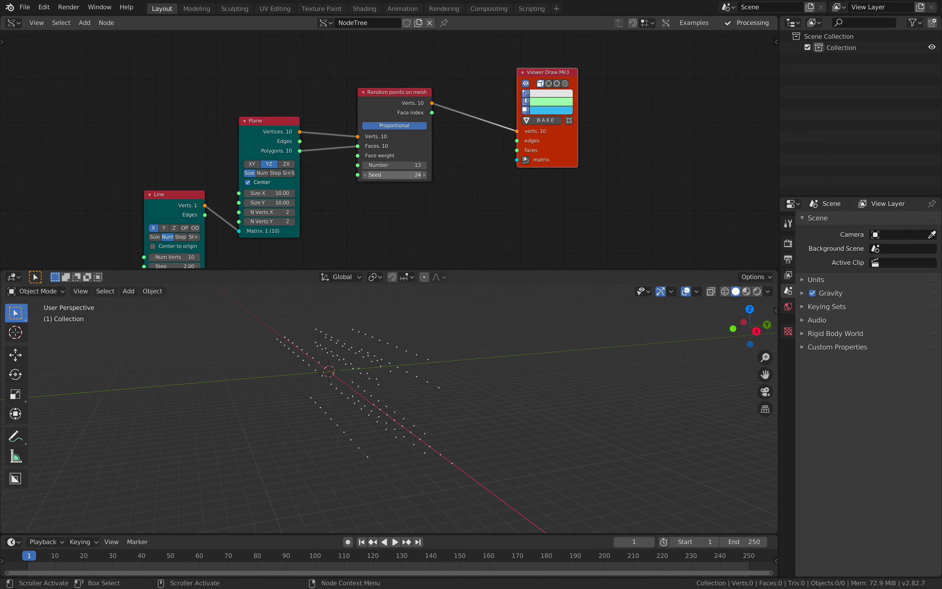
pyautogui.moveTo(393, 374); pyautogui.dragTo(361, 312, button='middle')
pyautogui.moveTo(410, 162)
pyautogui.mouseDown()
pyautogui.moveTo(398, 161)
pyautogui.moveTo(428, 161)
pyautogui.mouseUp()
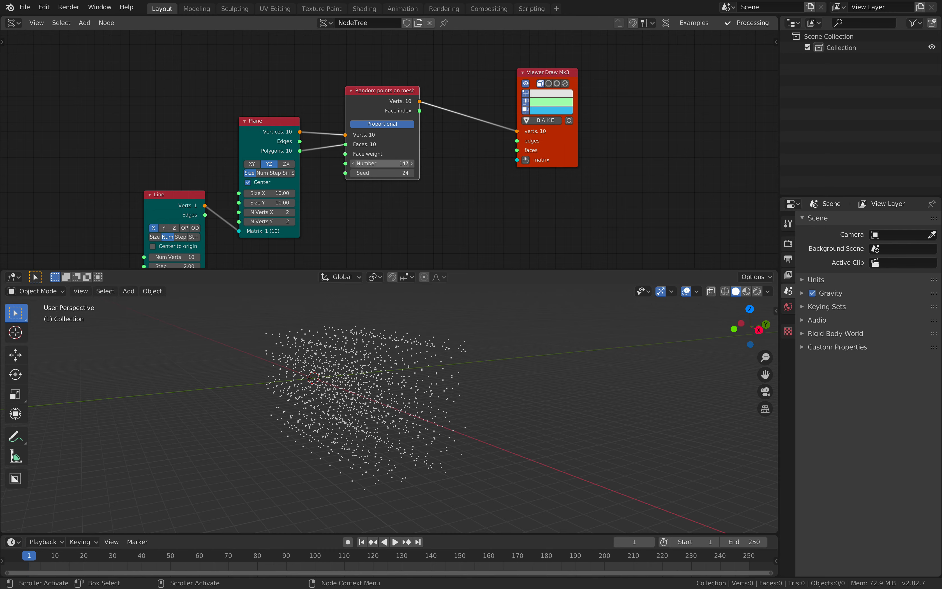
pyautogui.moveTo(382, 164); pyautogui.dragTo(318, 163)
pyautogui.moveTo(382, 163); pyautogui.dragTo(380, 164)
# - Move the Viewer Draw node closer to the Random points on mesh node and save the file
pyautogui.moveTo(547, 74); pyautogui.dragTo(499, 80)
pyautogui.moveTo(431, 441)
pyautogui.mouseDown(button='middle')
pyautogui.moveTo(413, 435)
pyautogui.moveTo(466, 395)
pyautogui.mouseUp(button='middle')
pyautogui.hotkey('ctrl', 's')
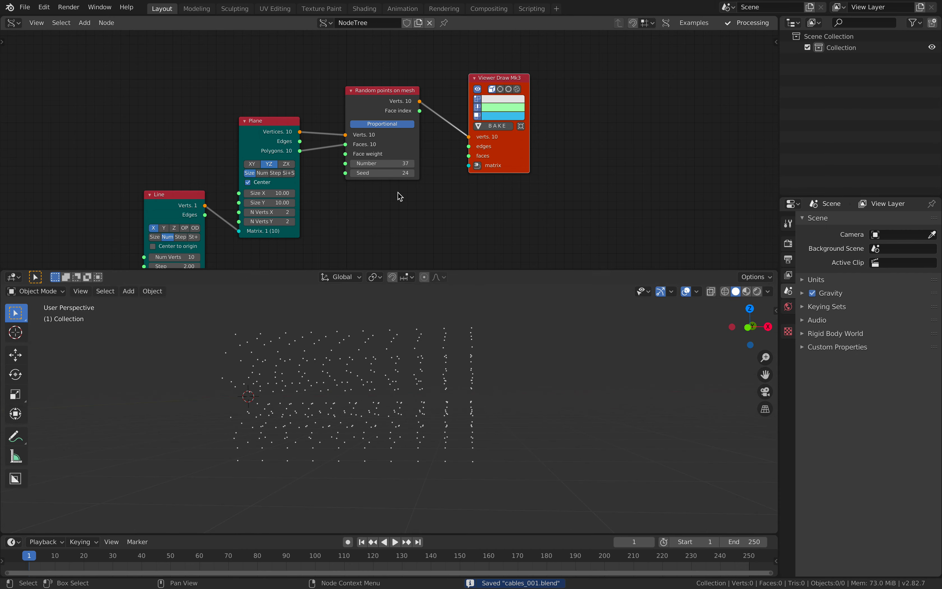
# - Set the Random points on mesh node's Seed to 106 and its Number to 5
pyautogui.moveTo(389, 173); pyautogui.dragTo(397, 173)
pyautogui.moveTo(414, 325); pyautogui.dragTo(389, 326, button='middle')
pyautogui.moveTo(410, 143); pyautogui.dragTo(421, 137)
pyautogui.write('5')
pyautogui.press('Return')
pyautogui.moveTo(428, 393); pyautogui.dragTo(461, 405, button='middle')
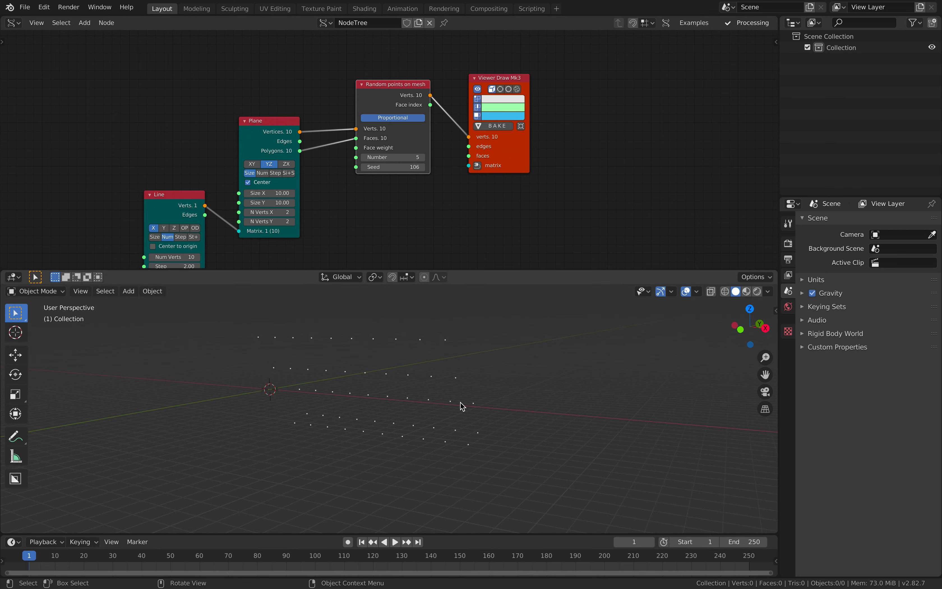
# - Try a Size X of 5 on the Plane node and restore it to 10
pyautogui.moveTo(390, 212); pyautogui.dragTo(433, 183, button='middle')
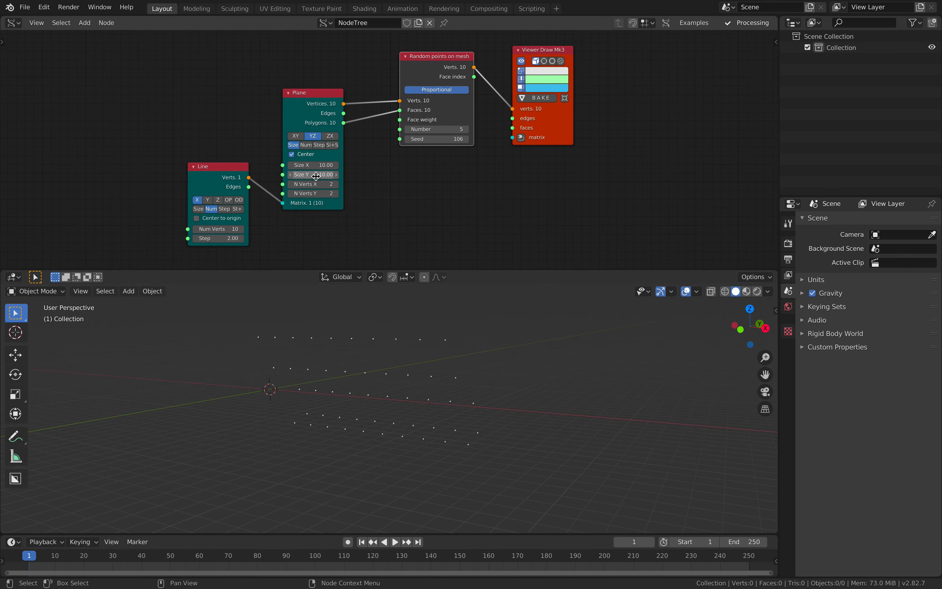
pyautogui.moveTo(312, 165); pyautogui.dragTo(317, 162)
pyautogui.write('5')
pyautogui.press('Return')
pyautogui.moveTo(375, 408); pyautogui.dragTo(325, 408, button='middle')
pyautogui.click(320, 167)
pyautogui.write('10')
pyautogui.press('Return')
# - Space out the Line, Plane, Random points on mesh and Viewer Draw nodes
pyautogui.moveTo(317, 97); pyautogui.dragTo(316, 114)
pyautogui.moveTo(230, 124); pyautogui.dragTo(250, 142, button='middle')
pyautogui.moveTo(438, 88); pyautogui.dragTo(444, 77)
pyautogui.moveTo(557, 141); pyautogui.dragTo(575, 142)
# - Save the file and set the Random points on mesh node's Seed to 188
pyautogui.hotkey('ctrl', 's')
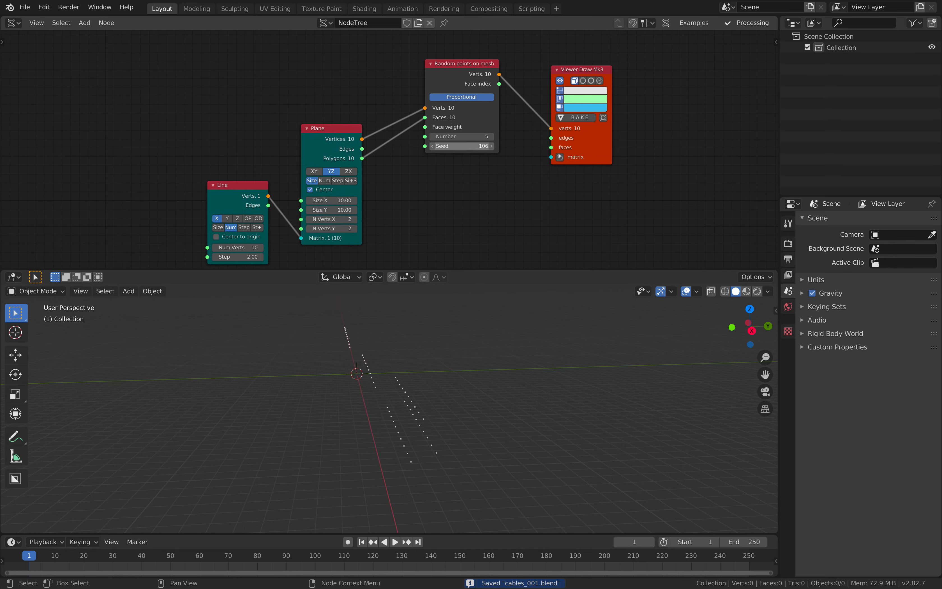
pyautogui.moveTo(360, 138); pyautogui.dragTo(368, 138, button='middle')
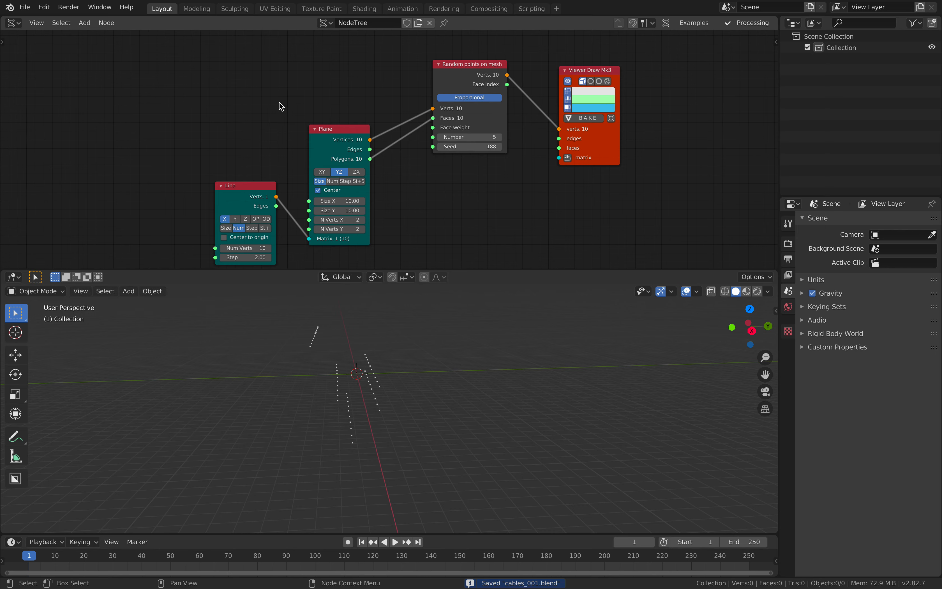
pyautogui.hotkey('shift', 'a')
pyautogui.click(280, 102)
pyautogui.write('a ra')
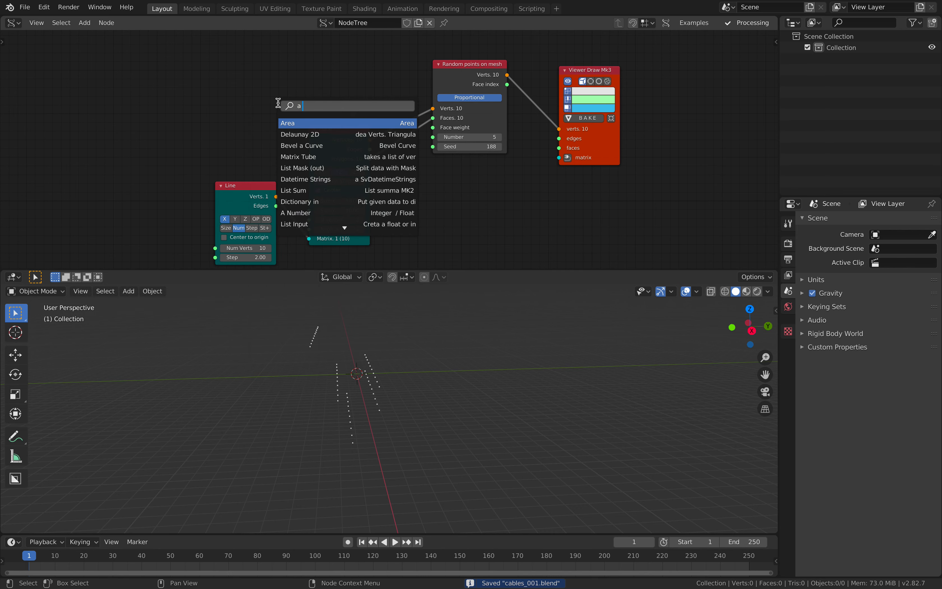
pyautogui.press('Return')
pyautogui.click(212, 48)
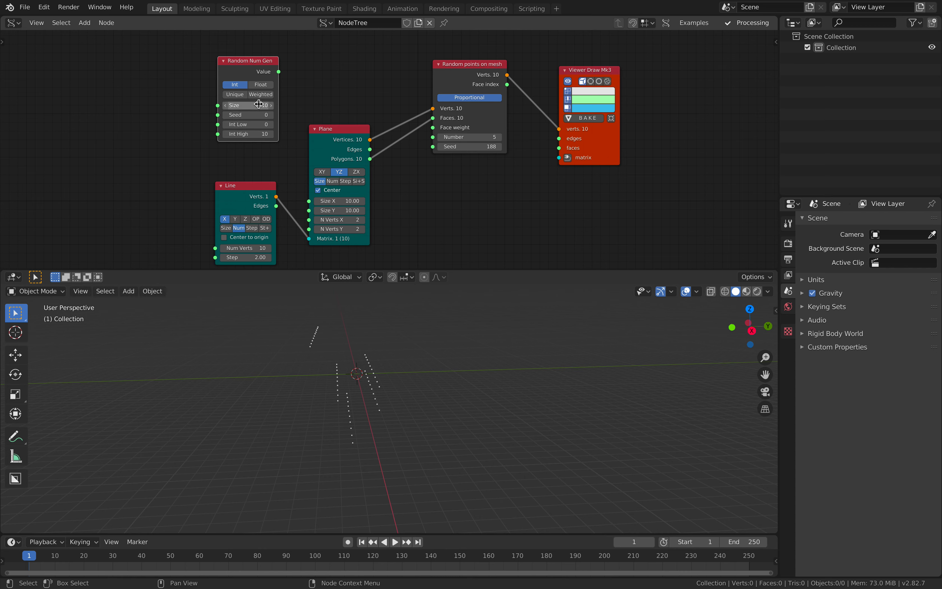
pyautogui.press('x')
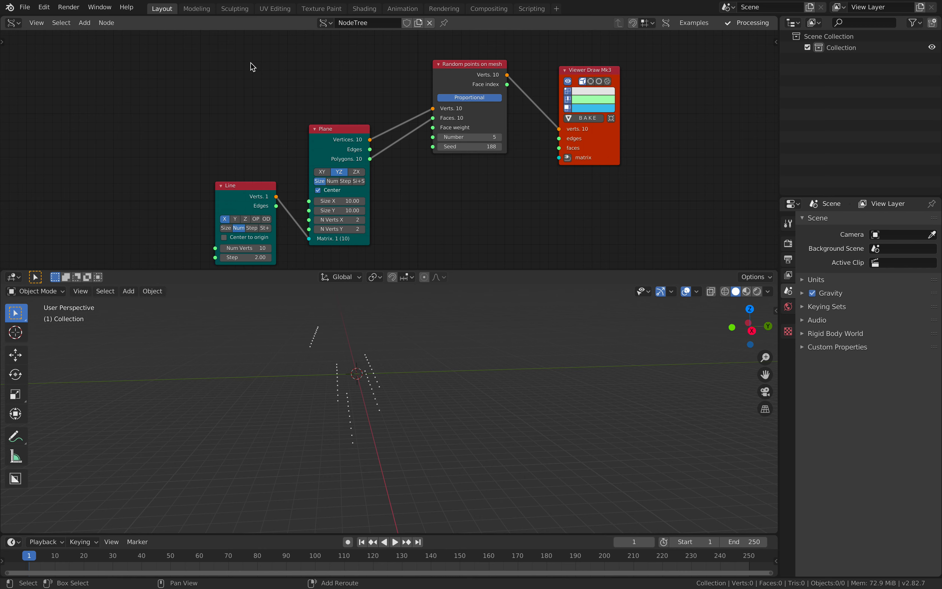
# - Add a Number Range node above the Line node and set it to Int and Count modes
pyautogui.hotkey('alt', 'space')
pyautogui.write('range')
pyautogui.press('Return')
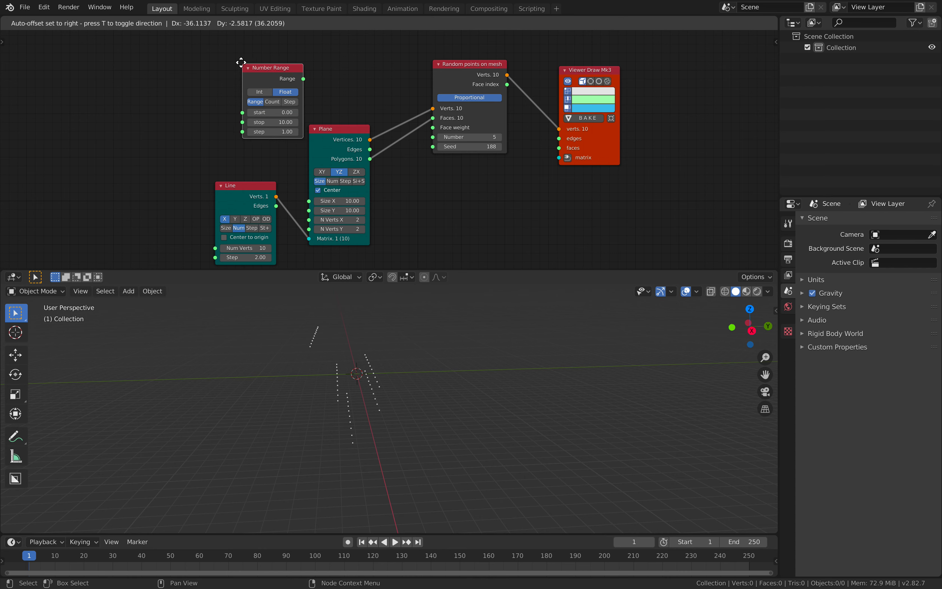
pyautogui.click(208, 43)
pyautogui.click(230, 74)
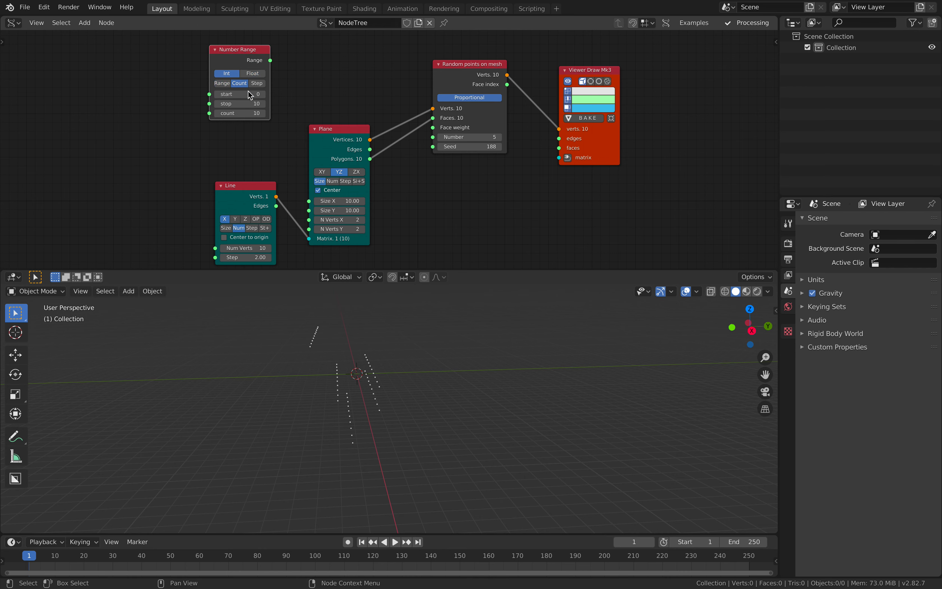
pyautogui.scroll(-1, 340, 219)
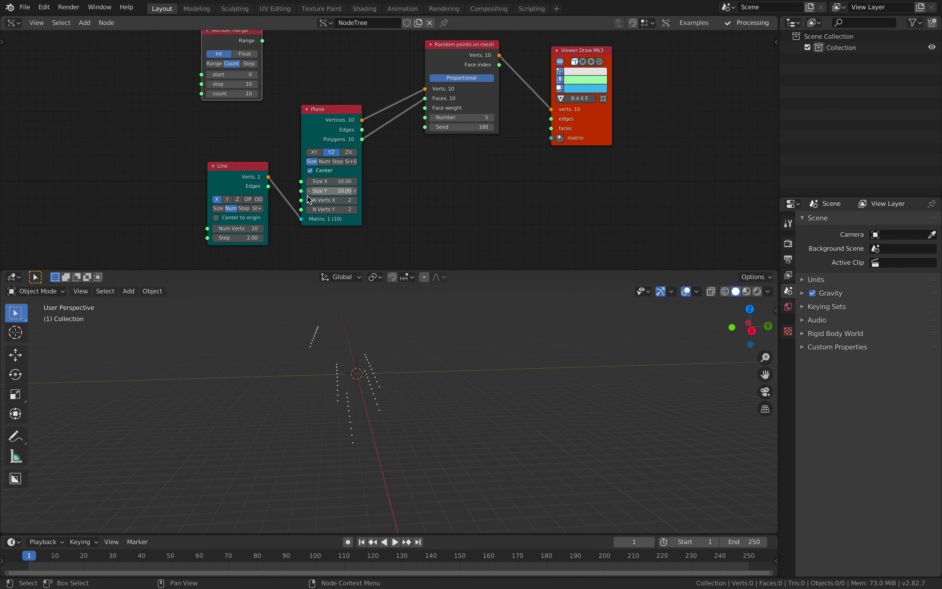
pyautogui.scroll(1, 348, 177)
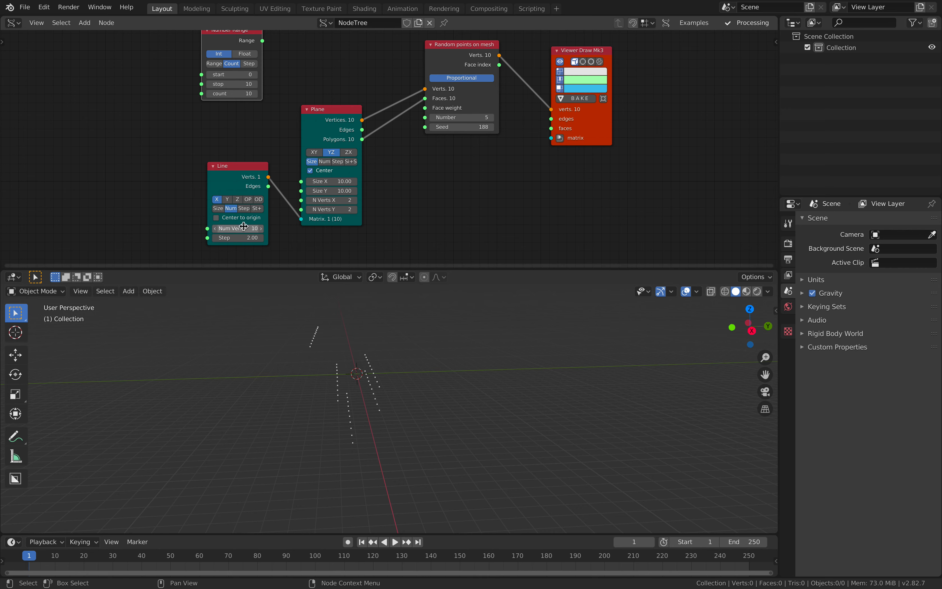
pyautogui.moveTo(287, 331); pyautogui.dragTo(357, 341, button='middle')
pyautogui.moveTo(211, 96); pyautogui.dragTo(207, 112, button='middle')
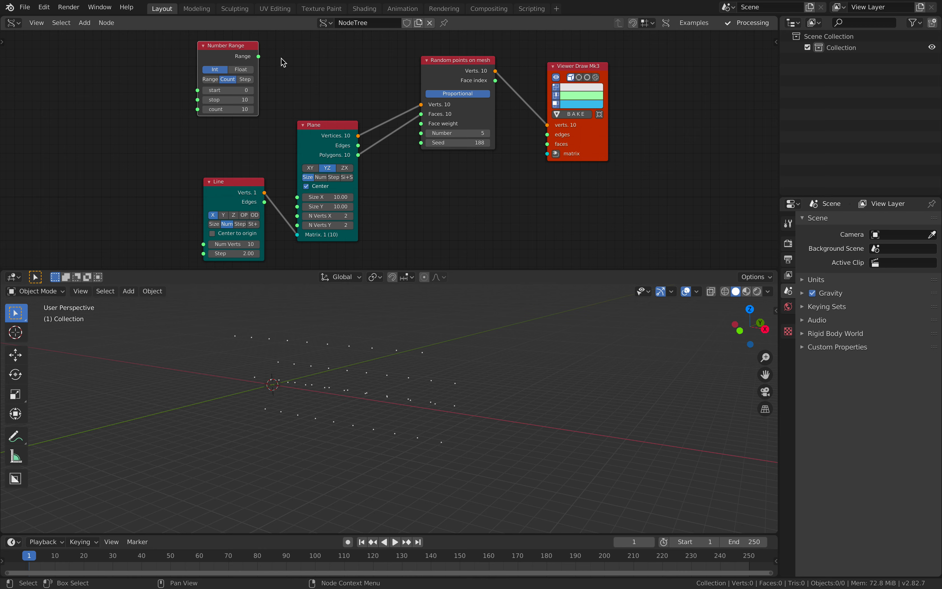
# - Link the Number Range output to the Random points on mesh Seed input and insert a List Split node on that link
pyautogui.moveTo(258, 56); pyautogui.dragTo(421, 143)
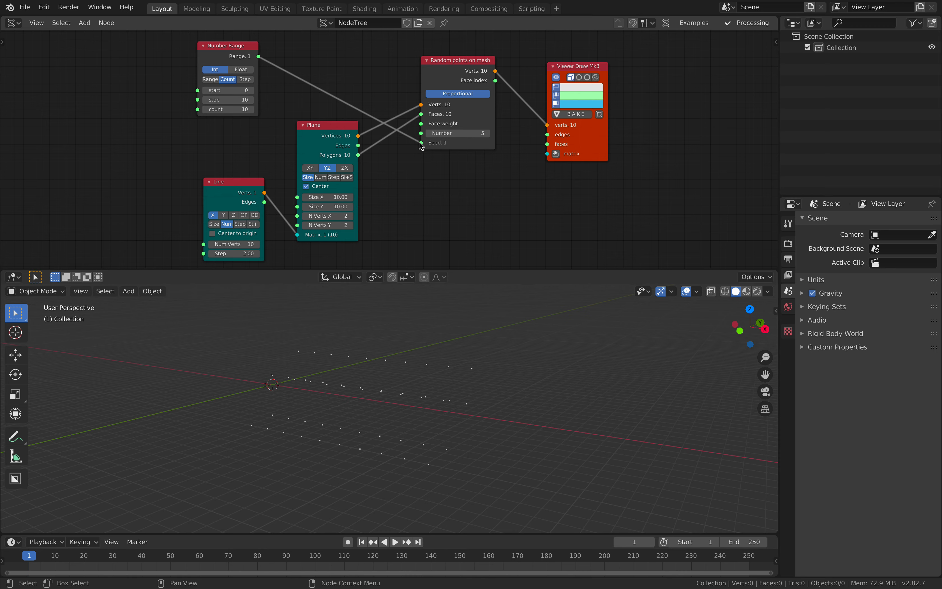
pyautogui.moveTo(221, 57); pyautogui.dragTo(165, 69)
pyautogui.hotkey('shift', 'a')
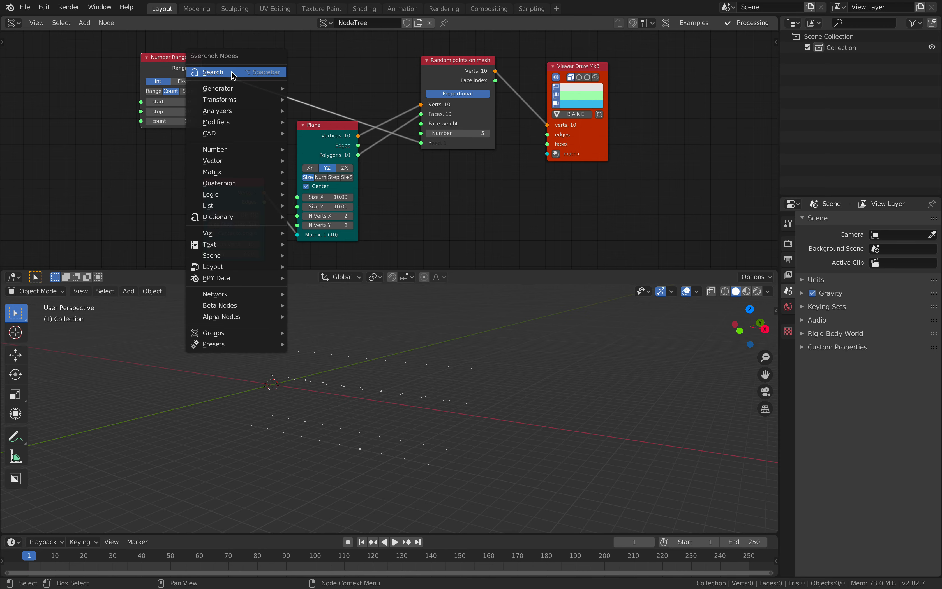
pyautogui.click(233, 73)
pyautogui.write('spli')
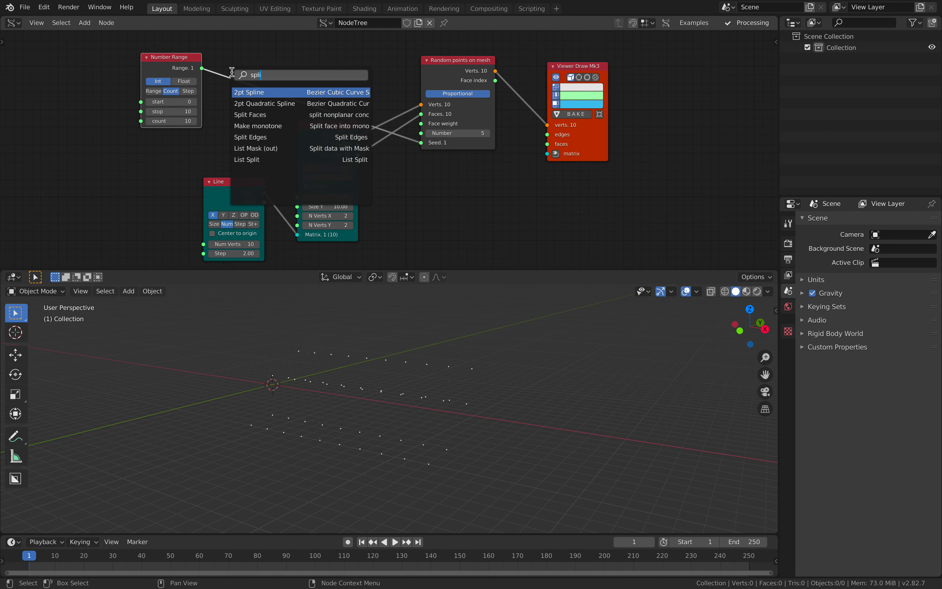
pyautogui.press('Down')
pyautogui.press('Down')
pyautogui.press('Down')
pyautogui.press('Down')
pyautogui.press('Down')
pyautogui.press('Down')
pyautogui.press('Return')
pyautogui.click(234, 50)
pyautogui.moveTo(235, 50); pyautogui.dragTo(238, 50)
# - Save the file and rearrange the Viewer Draw, List Split and Number Range nodes to leave space between them
pyautogui.press('Right')
pyautogui.moveTo(443, 306); pyautogui.dragTo(453, 376, button='middle')
pyautogui.hotkey('ctrl', 's')
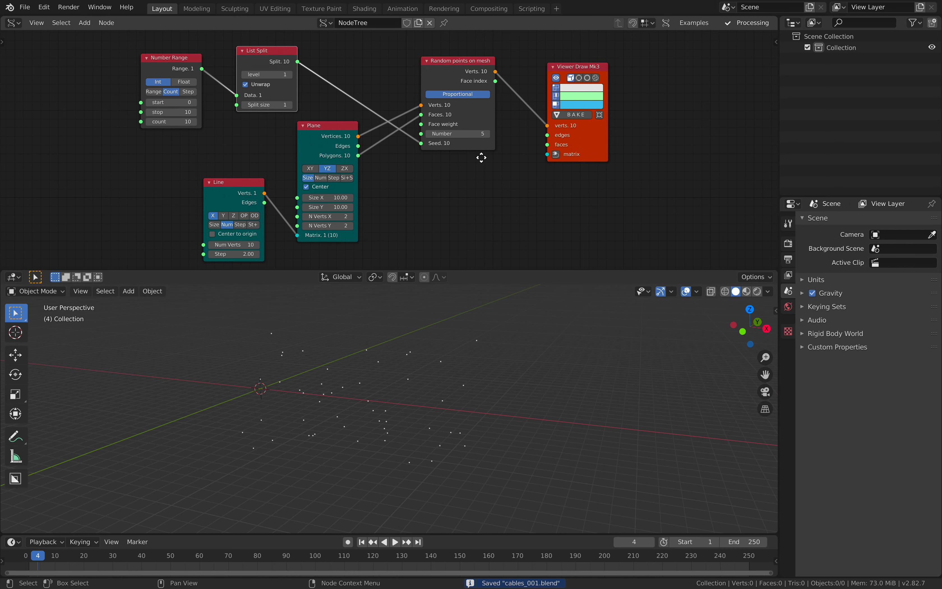
pyautogui.moveTo(492, 155); pyautogui.dragTo(391, 185, button='middle')
pyautogui.moveTo(497, 169); pyautogui.dragTo(635, 145)
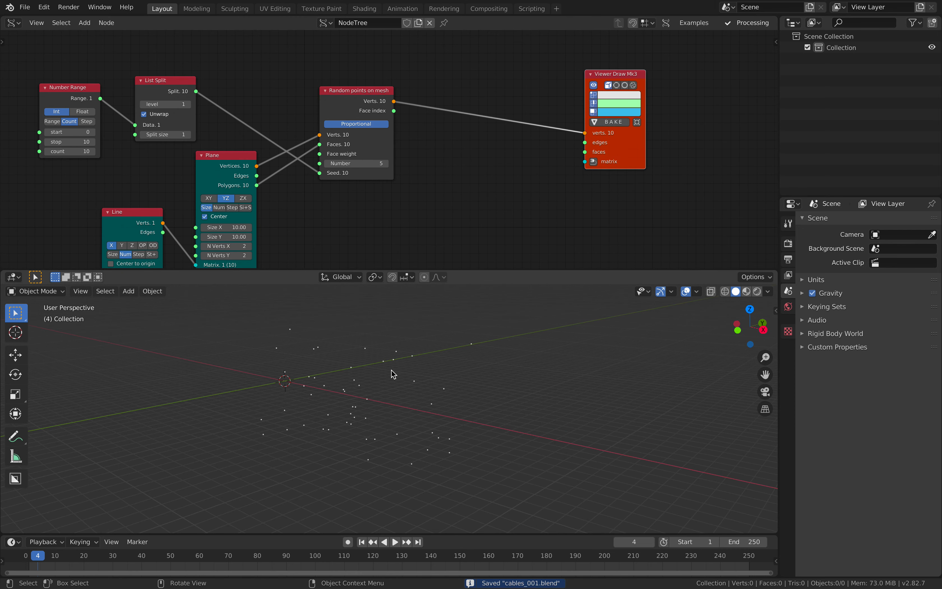
pyautogui.moveTo(162, 86); pyautogui.dragTo(201, 72)
pyautogui.moveTo(98, 89); pyautogui.dragTo(148, 82)
pyautogui.moveTo(193, 81); pyautogui.dragTo(292, 40, button='middle')
# - Add an A Number node with an integer value of 10 and link it to the Number Range's count input
pyautogui.hotkey('alt', 'space')
pyautogui.write('a n')
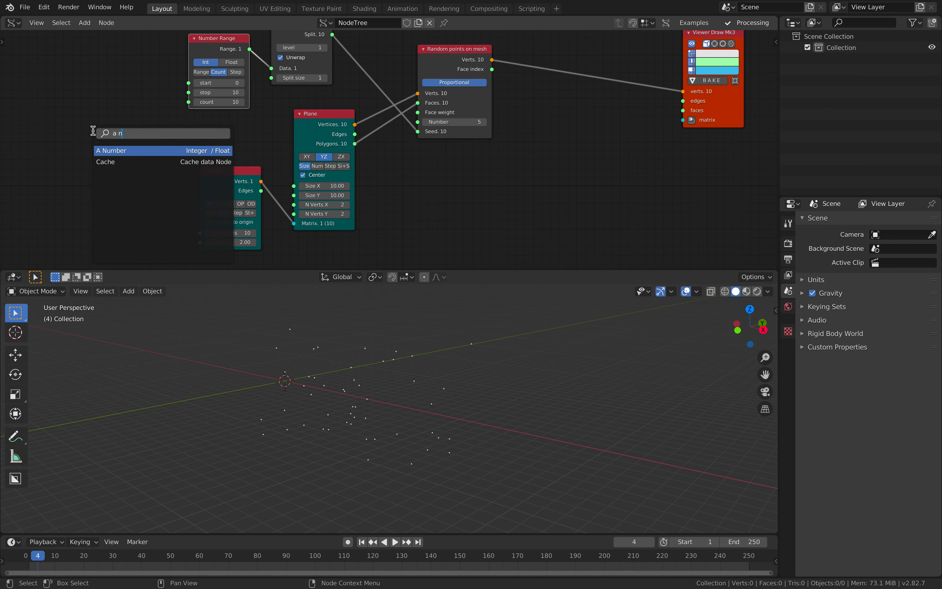
pyautogui.press('Return')
pyautogui.click(56, 137)
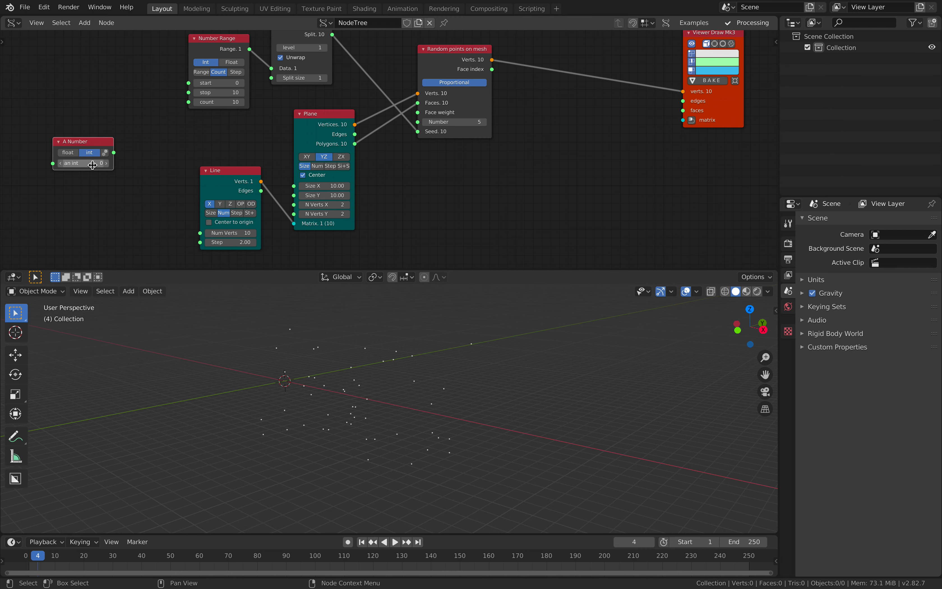
pyautogui.moveTo(115, 153); pyautogui.dragTo(125, 133)
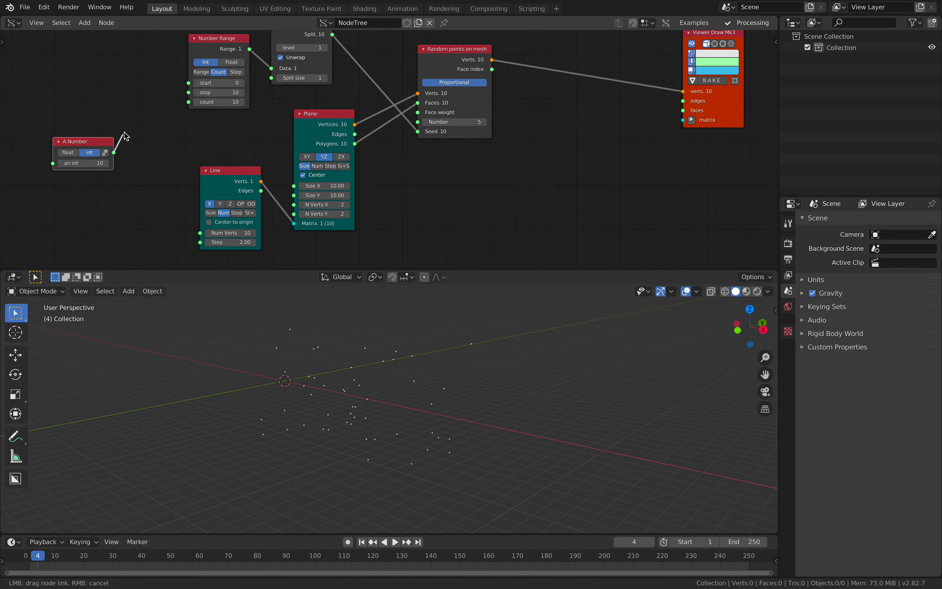
pyautogui.moveTo(185, 103); pyautogui.dragTo(188, 102)
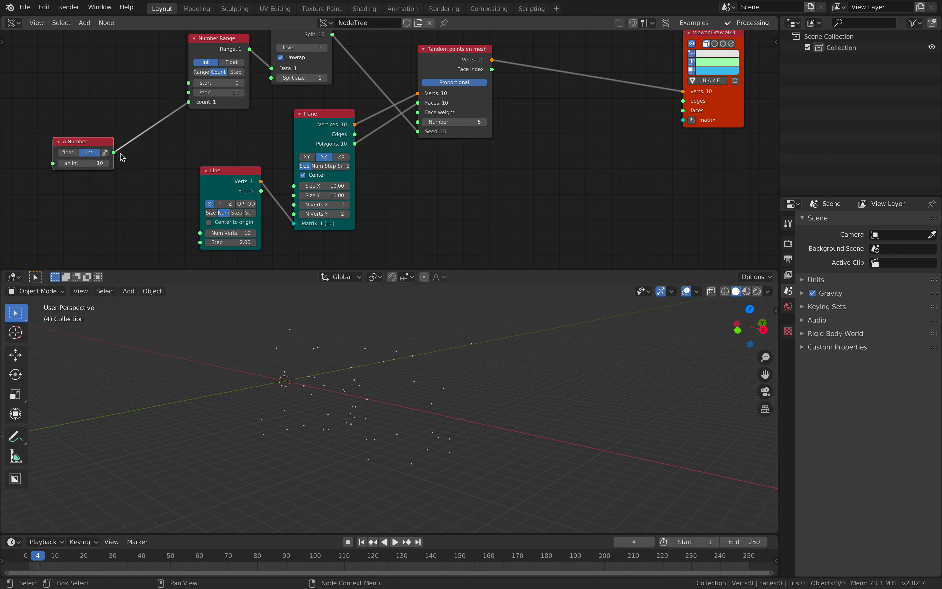
# - Link the A Number output to the Line node's Num Verts input and save the file
pyautogui.moveTo(120, 153); pyautogui.dragTo(131, 165)
pyautogui.moveTo(202, 233); pyautogui.dragTo(200, 233)
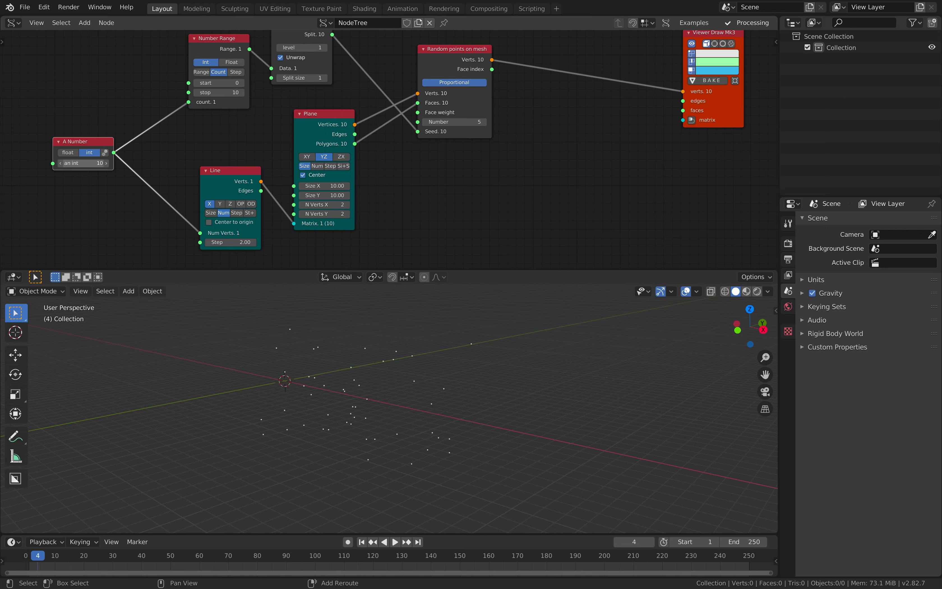
pyautogui.moveTo(421, 358)
pyautogui.mouseDown(button='middle')
pyautogui.moveTo(448, 366)
pyautogui.moveTo(415, 368)
pyautogui.mouseUp(button='middle')
pyautogui.hotkey('ctrl', 's')
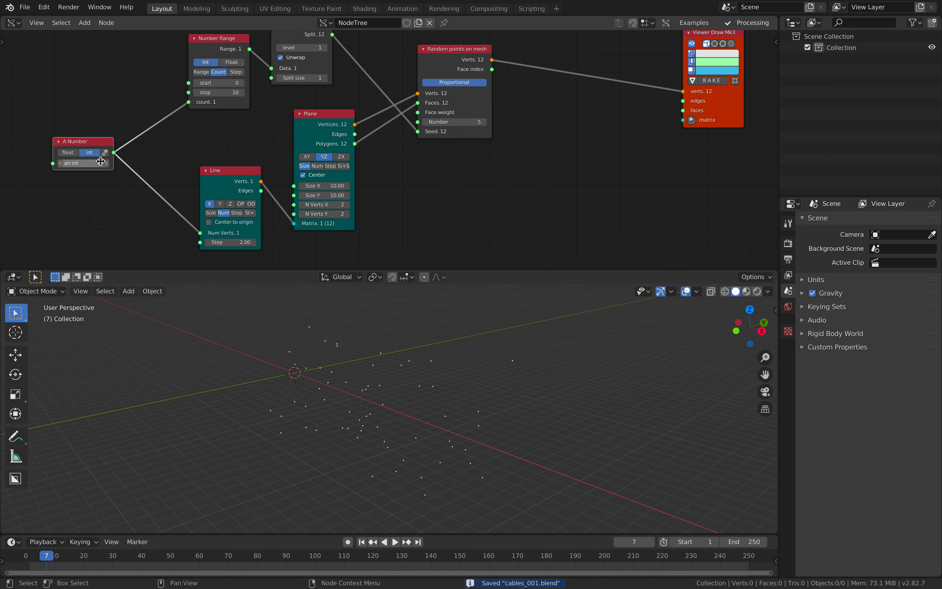
# - Move the Random points on mesh node farther from the Plane and List Split nodes
pyautogui.moveTo(430, 106); pyautogui.dragTo(284, 130, button='middle')
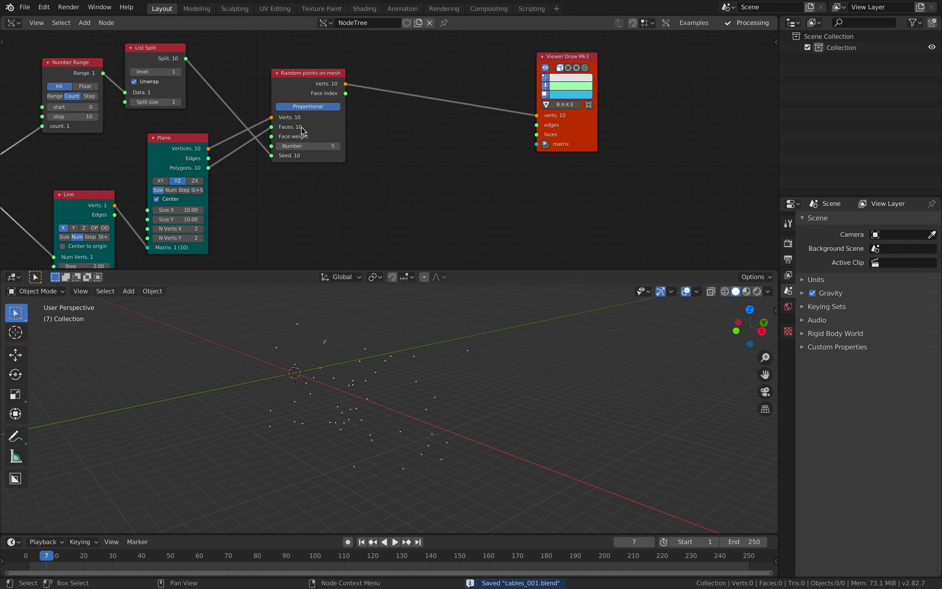
pyautogui.click(331, 86)
pyautogui.moveTo(331, 86); pyautogui.dragTo(331, 98, button='middle')
pyautogui.moveTo(332, 99); pyautogui.dragTo(359, 104)
pyautogui.moveTo(376, 110); pyautogui.dragTo(353, 121, button='middle')
pyautogui.scroll(2, 421, 128)
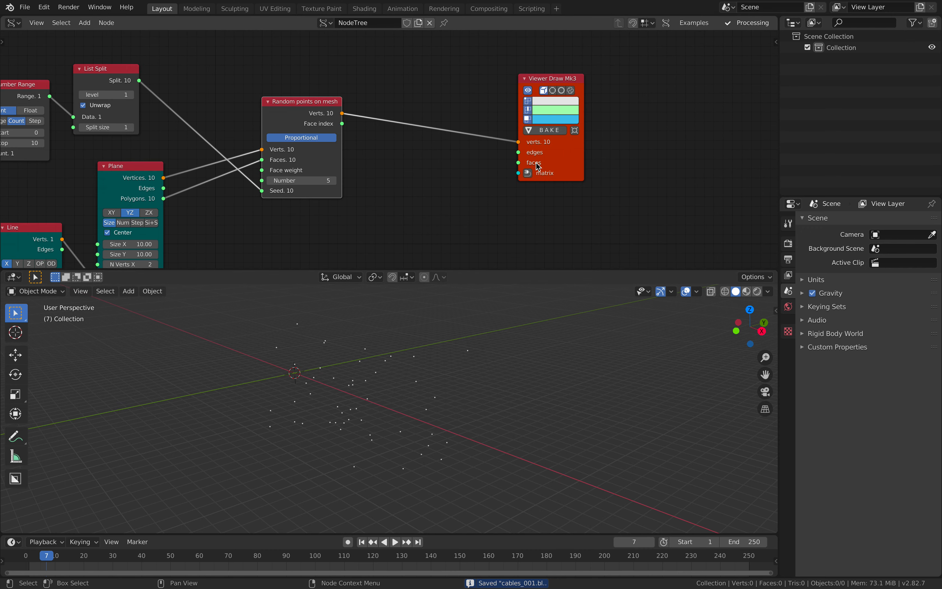
pyautogui.moveTo(395, 369); pyautogui.dragTo(354, 388, button='middle')
pyautogui.moveTo(431, 376); pyautogui.dragTo(295, 311, button='middle')
pyautogui.moveTo(267, 242); pyautogui.dragTo(414, 185, button='middle')
pyautogui.moveTo(393, 391); pyautogui.dragTo(384, 414, button='middle')
# - Insert a List Flip node on the link between Random points on mesh and Viewer Draw, and space the nodes out
pyautogui.moveTo(560, 121); pyautogui.dragTo(464, 146, button='middle')
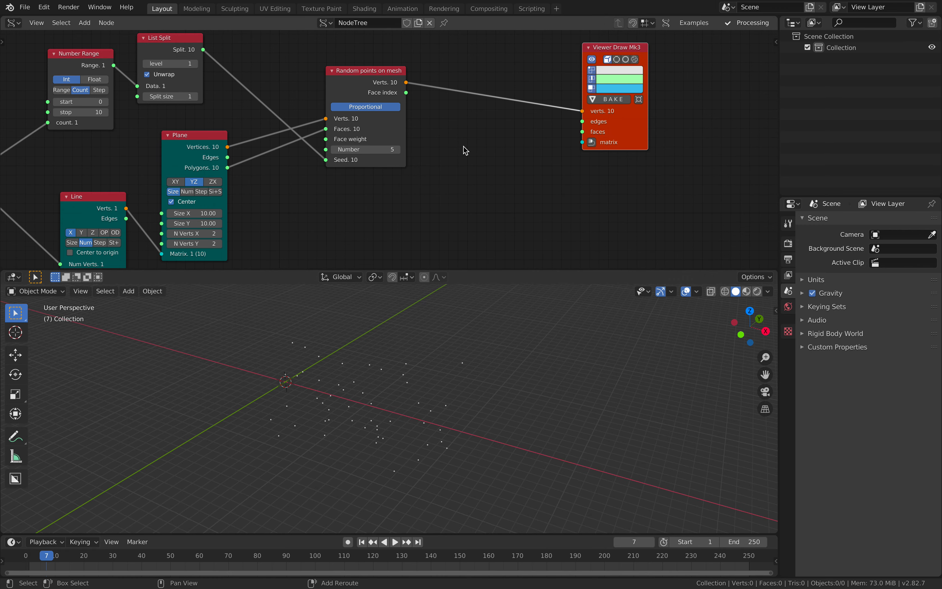
pyautogui.hotkey('alt', 'space')
pyautogui.write('list f')
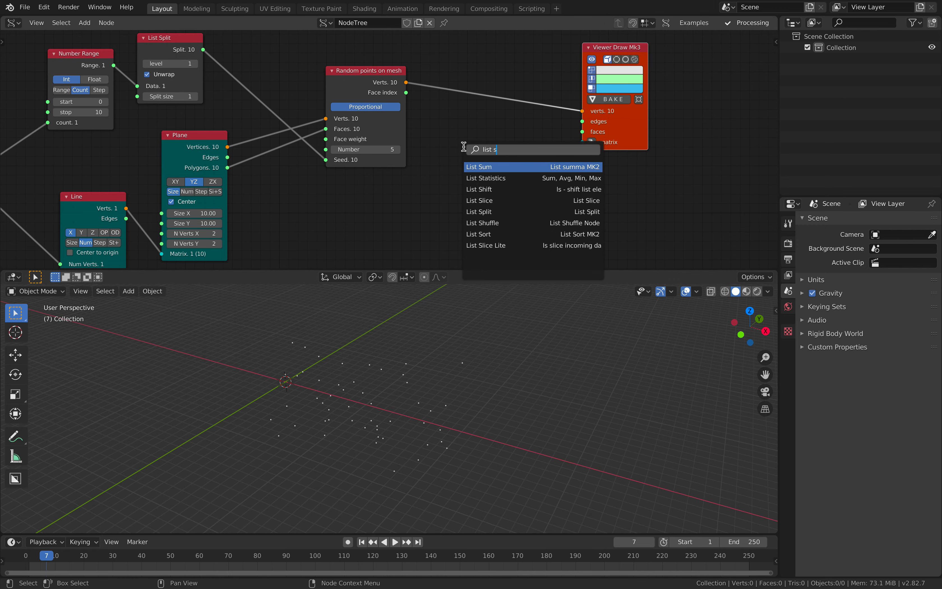
pyautogui.write(';')
pyautogui.press('BackSpace')
pyautogui.press('Down')
pyautogui.press('Down')
pyautogui.press('Down')
pyautogui.press('Up')
pyautogui.press('Down')
pyautogui.press('Return')
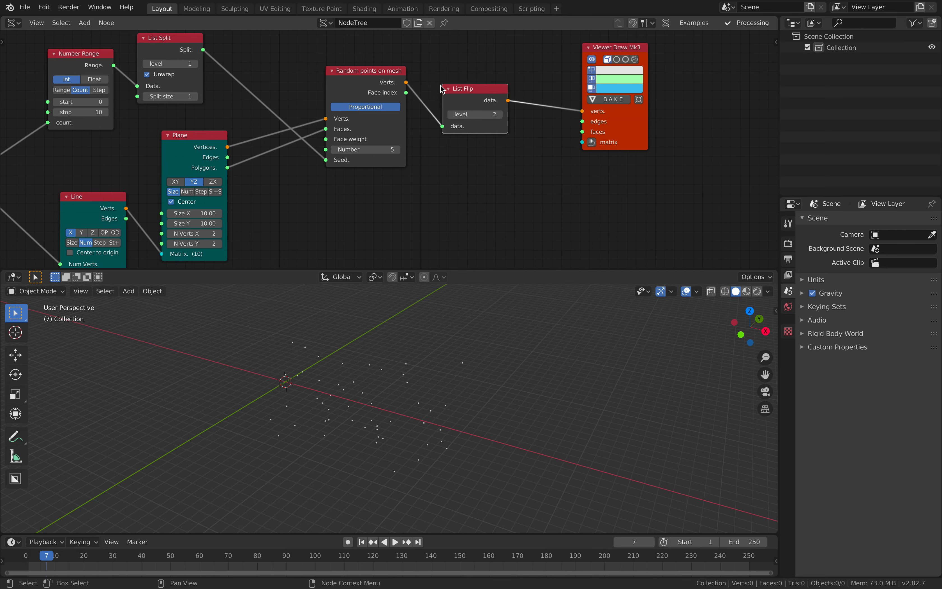
pyautogui.click(560, 137)
pyautogui.moveTo(407, 109); pyautogui.dragTo(405, 92)
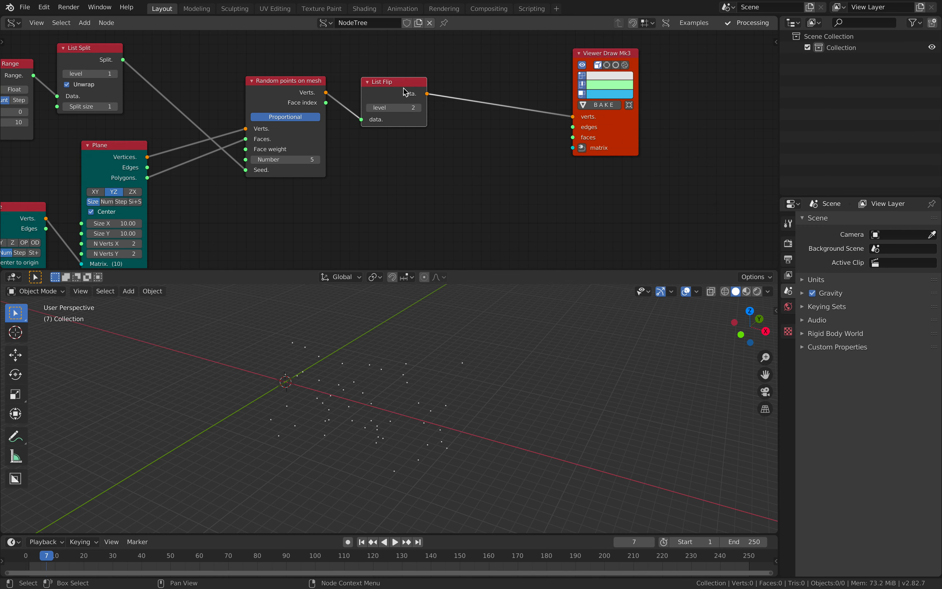
# - Insert a UV Connection node between List Flip and Viewer Draw and link its data output to the viewer's edges input
pyautogui.moveTo(394, 140); pyautogui.dragTo(304, 153, button='middle')
pyautogui.hotkey('alt', 'space')
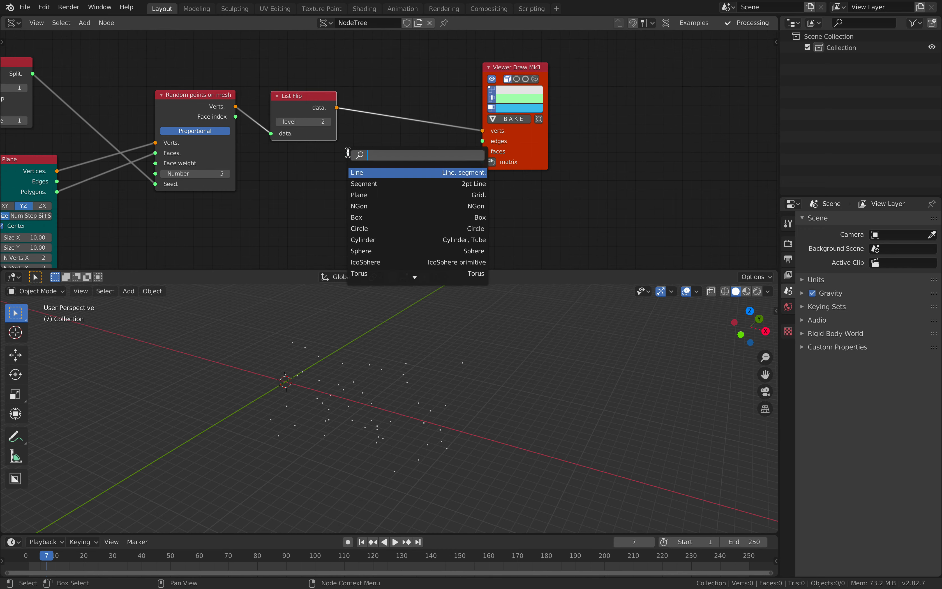
pyautogui.write('uv')
pyautogui.press('Down')
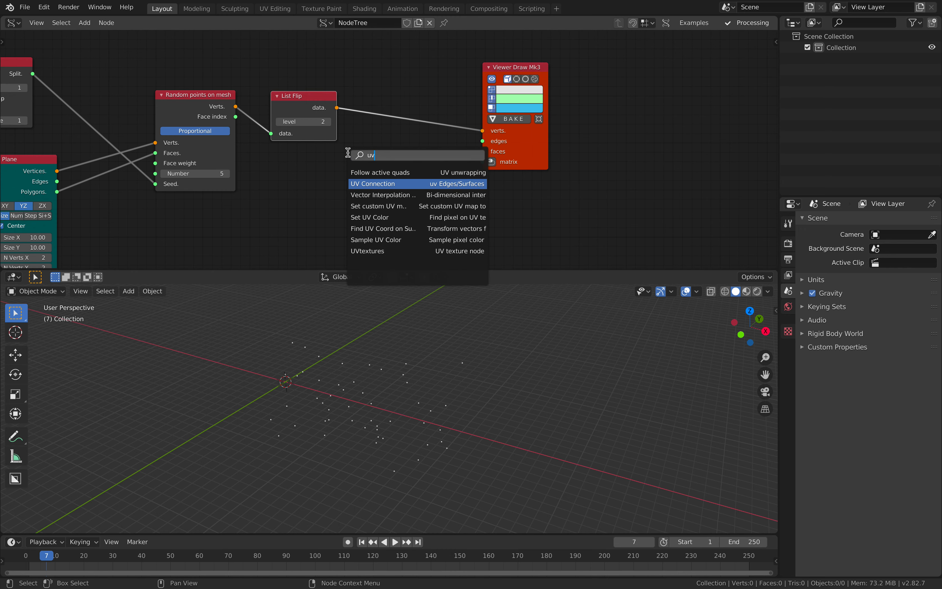
pyautogui.press('Return')
pyautogui.click(427, 111)
pyautogui.moveTo(440, 110); pyautogui.dragTo(482, 140)
pyautogui.moveTo(491, 142); pyautogui.dragTo(517, 137)
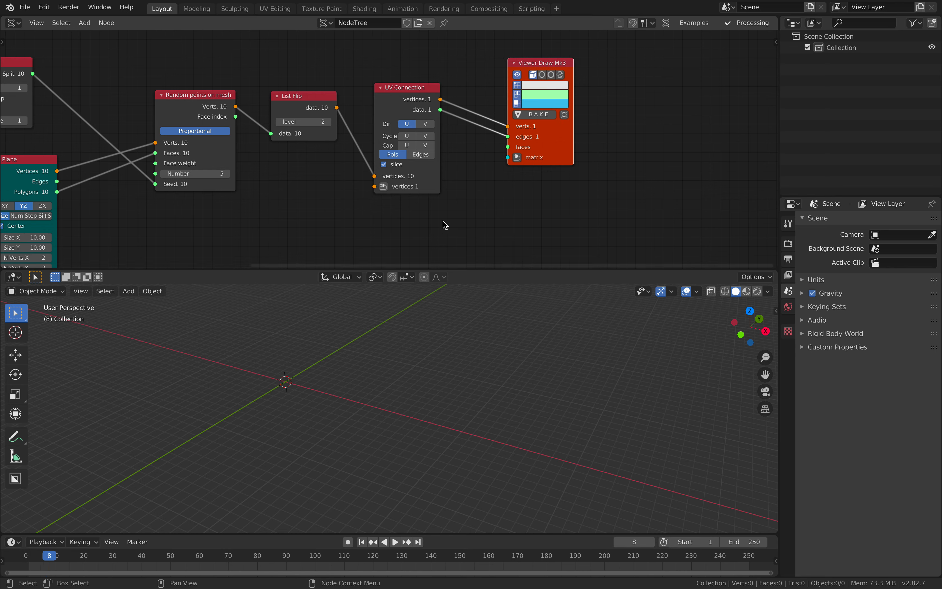
# - Switch the UV Connection node to Edges, set the List Flip level to 1, and save the file
pyautogui.click(423, 154)
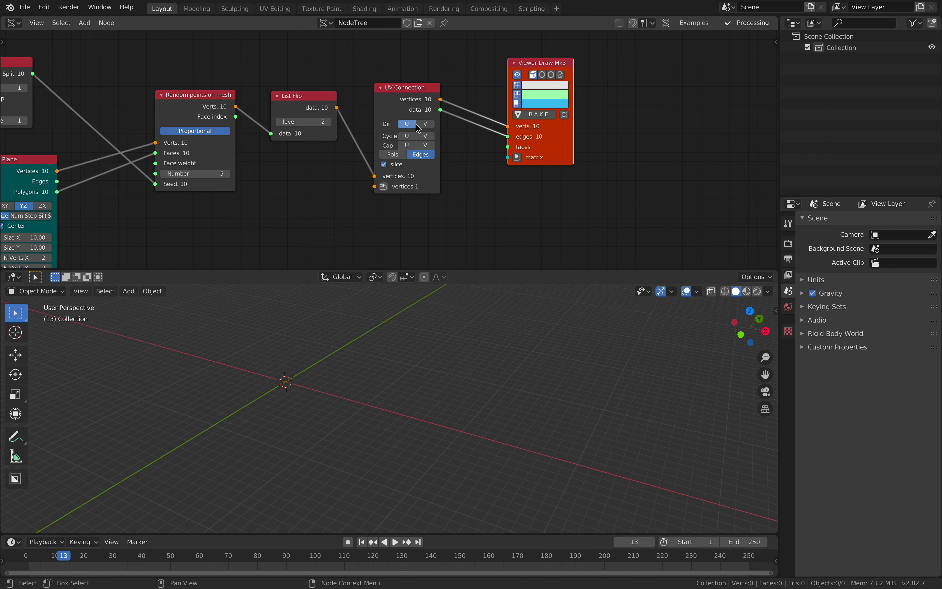
pyautogui.click(279, 122)
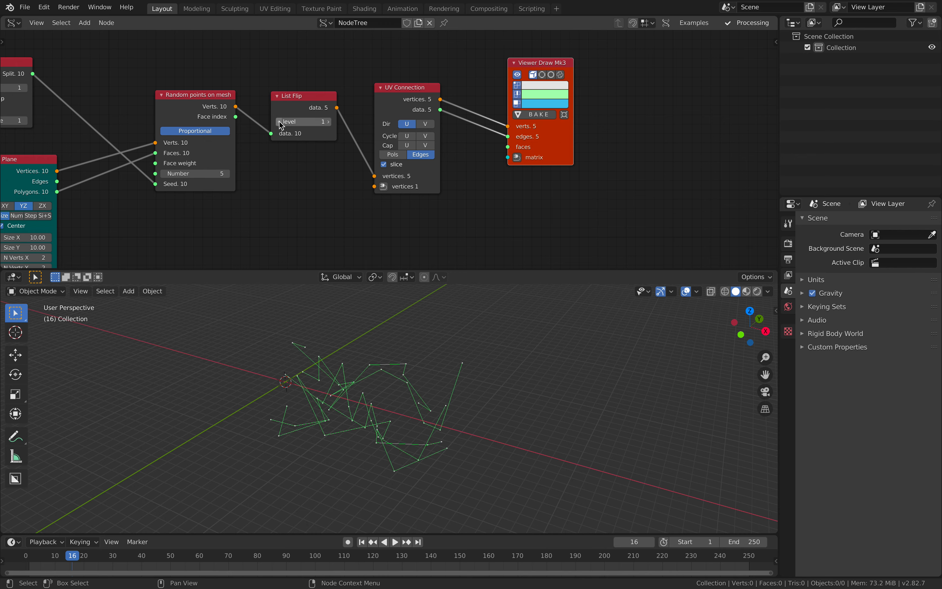
pyautogui.moveTo(421, 321); pyautogui.dragTo(462, 331, button='middle')
pyautogui.hotkey('ctrl', 's')
# - Examine the whole node tree and the connected polylines in the 3D viewport from several angles
pyautogui.moveTo(273, 213); pyautogui.dragTo(403, 175, button='middle')
pyautogui.scroll(-2, 403, 176)
pyautogui.moveTo(416, 394); pyautogui.dragTo(401, 370, button='middle')
pyautogui.moveTo(349, 230); pyautogui.dragTo(359, 226, button='middle')
pyautogui.moveTo(410, 364); pyautogui.dragTo(386, 396, button='middle')
pyautogui.moveTo(355, 211); pyautogui.dragTo(439, 173, button='middle')
pyautogui.scroll(-2, 389, 368)
pyautogui.moveTo(389, 368); pyautogui.dragTo(346, 394, button='middle')
pyautogui.moveTo(448, 376); pyautogui.dragTo(387, 391, button='middle')
pyautogui.moveTo(364, 188); pyautogui.dragTo(376, 223, button='middle')
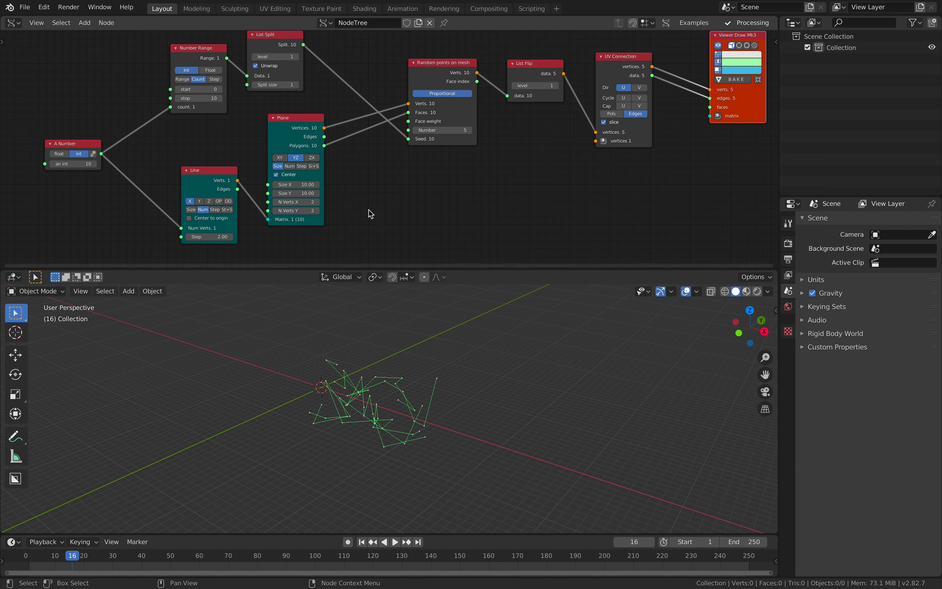
pyautogui.moveTo(368, 122); pyautogui.dragTo(354, 142, button='middle')
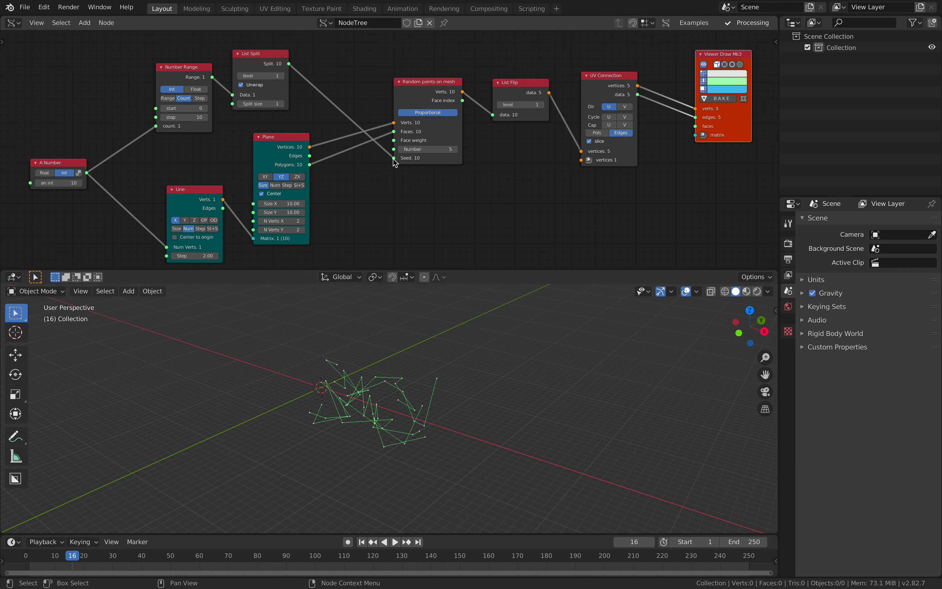
# - Disconnect the List Split node from the Random points on mesh Seed input and save the file
pyautogui.click(315, 72)
pyautogui.moveTo(393, 157); pyautogui.dragTo(366, 168)
pyautogui.moveTo(381, 358); pyautogui.dragTo(303, 342, button='middle')
pyautogui.hotkey('ctrl', 's')
# - Set the A Number integer to 26 and the Line node to Size mode with a size of 15.76, saving the file
pyautogui.moveTo(348, 183); pyautogui.dragTo(346, 158, button='middle')
pyautogui.moveTo(68, 158)
pyautogui.mouseDown()
pyautogui.moveTo(94, 157)
pyautogui.moveTo(76, 157)
pyautogui.moveTo(84, 157)
pyautogui.mouseUp()
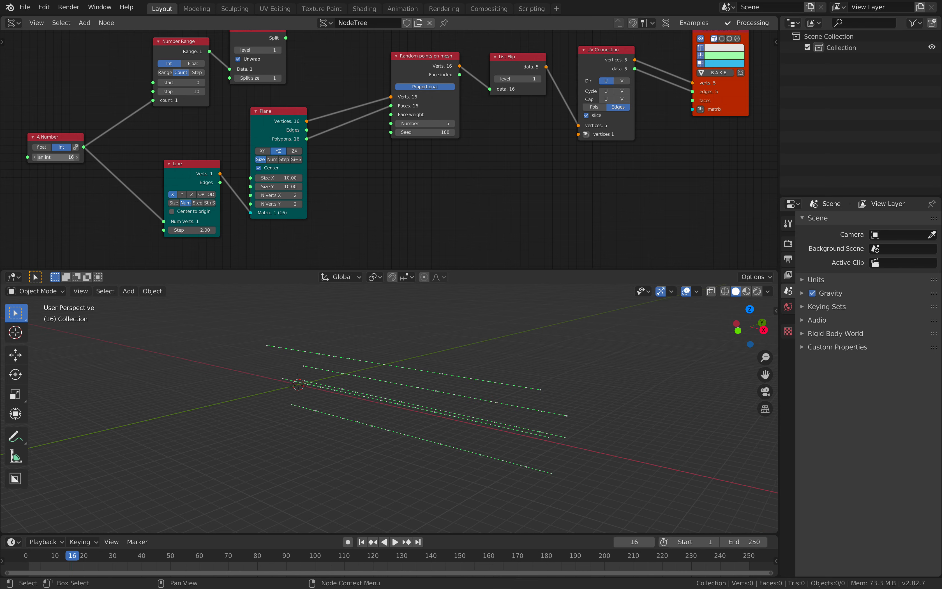
pyautogui.moveTo(213, 312); pyautogui.dragTo(260, 320, button='middle')
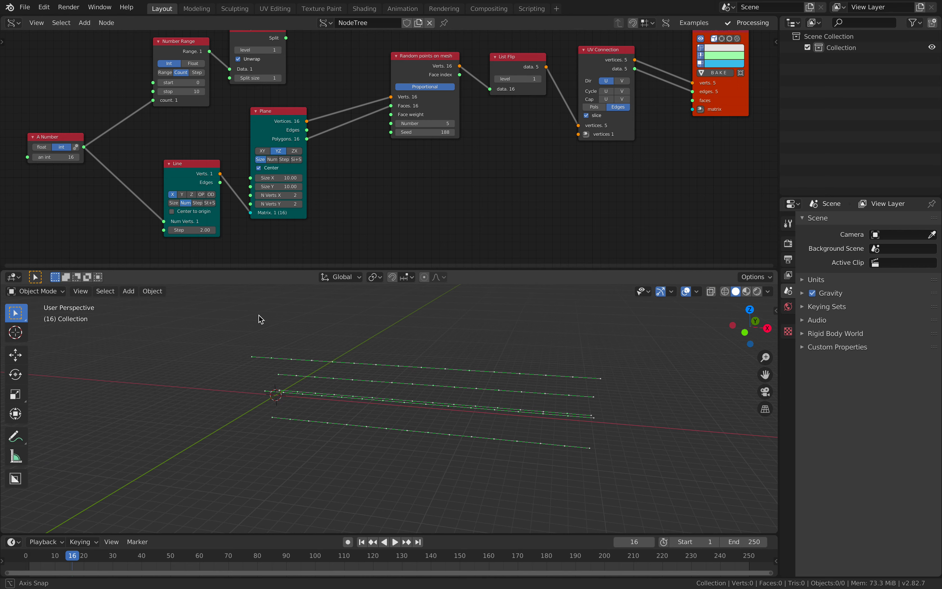
pyautogui.click(174, 203)
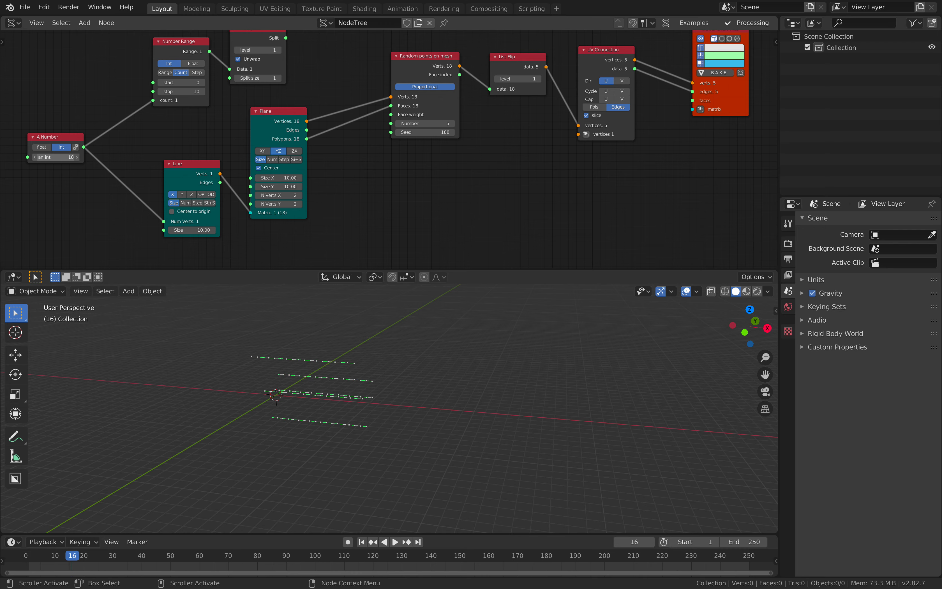
pyautogui.moveTo(178, 230)
pyautogui.mouseDown()
pyautogui.moveTo(204, 230)
pyautogui.moveTo(190, 229)
pyautogui.mouseUp()
pyautogui.moveTo(354, 387); pyautogui.dragTo(317, 383, button='middle')
pyautogui.hotkey('ctrl', 's')
# - Reconnect the List Split output to the Random points on mesh Seed, set the Line size to 14.98, and save the file
pyautogui.moveTo(289, 122); pyautogui.dragTo(284, 156, button='middle')
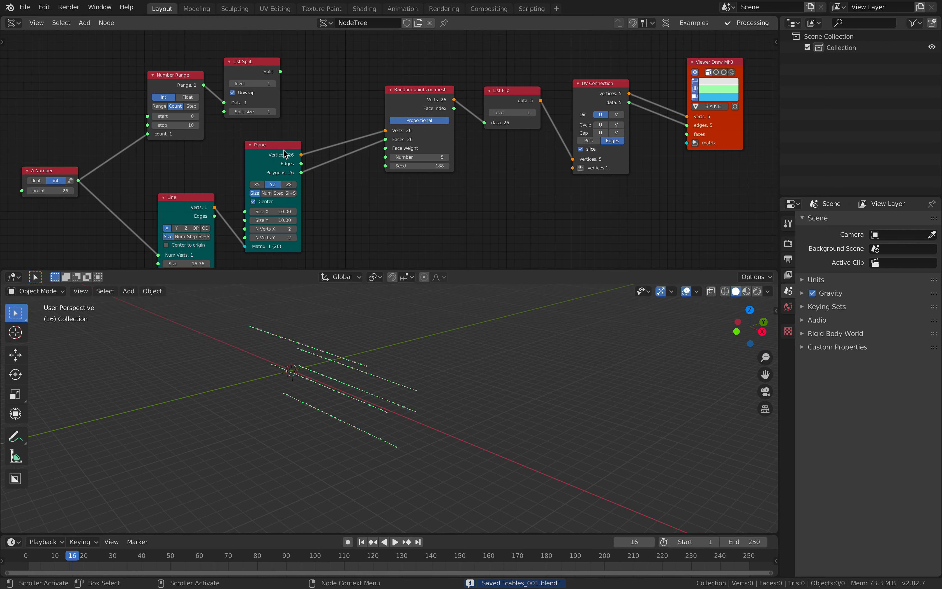
pyautogui.moveTo(277, 69); pyautogui.dragTo(385, 166)
pyautogui.moveTo(379, 334); pyautogui.dragTo(434, 371, button='middle')
pyautogui.moveTo(63, 191)
pyautogui.mouseDown()
pyautogui.moveTo(71, 191)
pyautogui.moveTo(64, 191)
pyautogui.mouseUp()
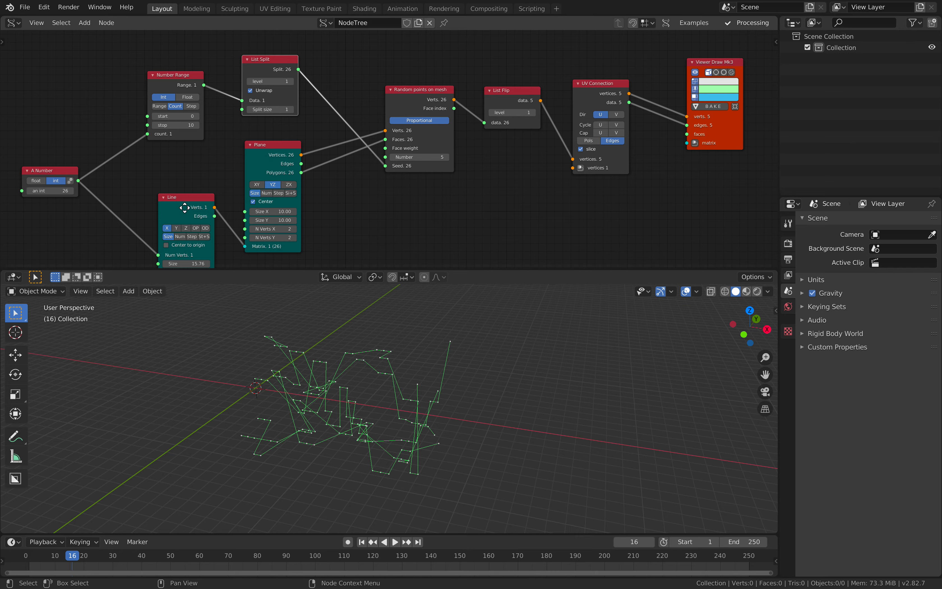
pyautogui.moveTo(184, 212); pyautogui.dragTo(178, 180, button='middle')
pyautogui.moveTo(181, 231)
pyautogui.mouseDown()
pyautogui.moveTo(198, 232)
pyautogui.moveTo(177, 232)
pyautogui.mouseUp()
pyautogui.moveTo(358, 370); pyautogui.dragTo(374, 335, button='middle')
pyautogui.hotkey('ctrl', 's')
# - Move the Line and A Number nodes away from the Plane node to make room between Line and Plane
pyautogui.moveTo(551, 172); pyautogui.dragTo(465, 166, button='middle')
pyautogui.moveTo(295, 150); pyautogui.dragTo(343, 144, button='middle')
pyautogui.moveTo(157, 147); pyautogui.dragTo(256, 139, button='middle')
pyautogui.moveTo(241, 158); pyautogui.dragTo(169, 168)
pyautogui.click(91, 128)
pyautogui.click(111, 128)
pyautogui.moveTo(107, 118); pyautogui.dragTo(44, 115)
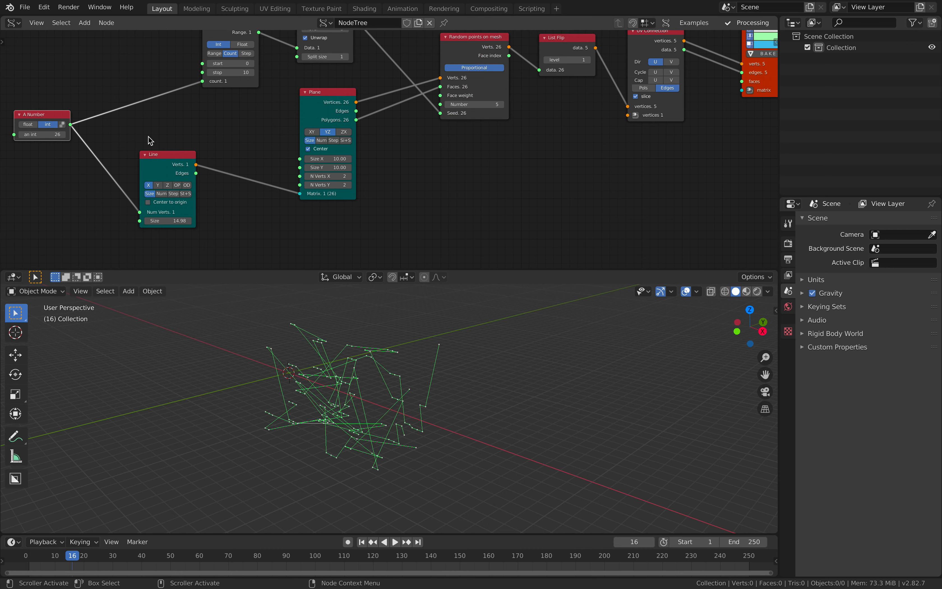
pyautogui.moveTo(148, 153); pyautogui.dragTo(140, 156)
pyautogui.press('h')
pyautogui.click(135, 158)
# - Set the A Number integer to 25 and move the Line node closer to the A Number node
pyautogui.click(63, 133)
pyautogui.write('25')
pyautogui.press('Return')
pyautogui.moveTo(159, 162); pyautogui.dragTo(140, 159)
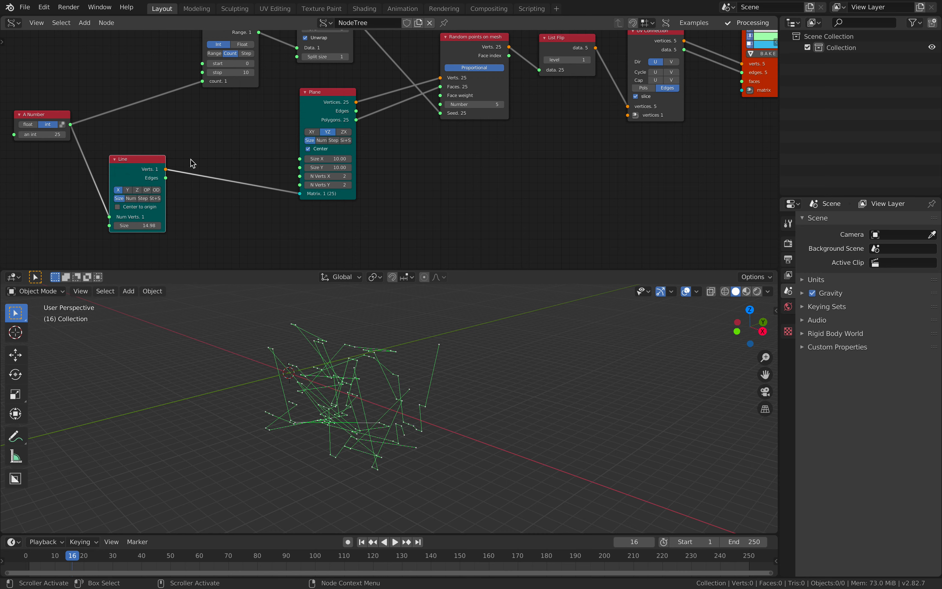
# - Insert a Randomize node on the link between the Line and Plane nodes
pyautogui.hotkey('alt', 'space')
pyautogui.write('randomize')
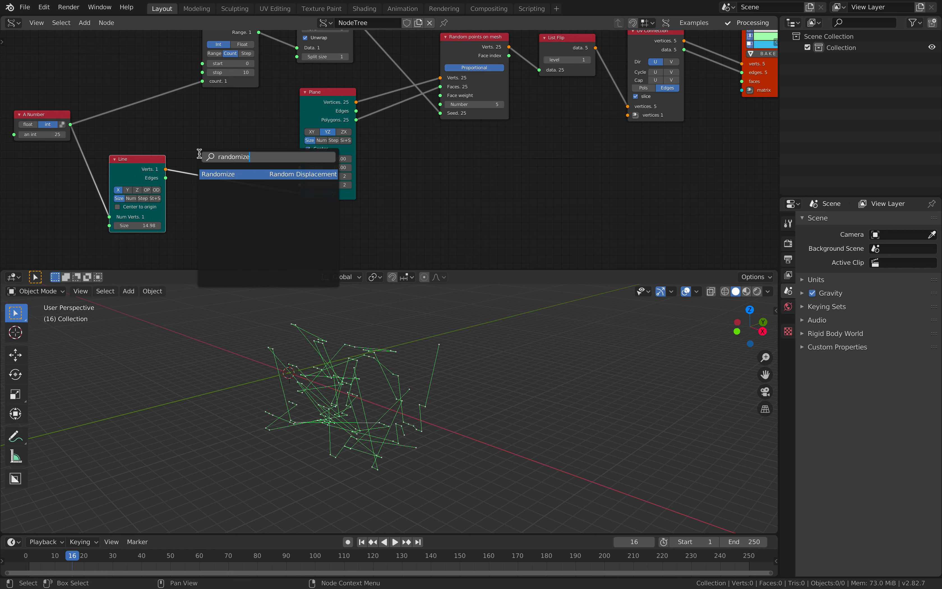
pyautogui.press('Return')
pyautogui.click(199, 153)
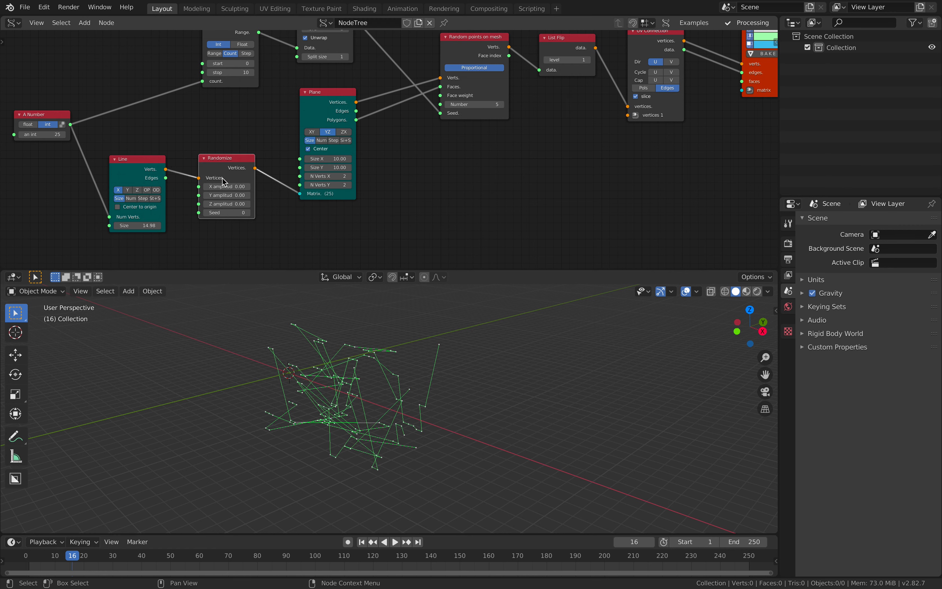
# - Set the Randomize amplitudes to X 0.36, Y 0.48 and Z 1.14, and save the file
pyautogui.moveTo(233, 204)
pyautogui.mouseDown()
pyautogui.moveTo(249, 203)
pyautogui.moveTo(240, 195)
pyautogui.mouseUp()
pyautogui.moveTo(228, 187); pyautogui.dragTo(242, 187)
pyautogui.moveTo(423, 380); pyautogui.dragTo(454, 375, button='middle')
pyautogui.hotkey('ctrl', 's')
# - Increase the Line node's Size to 26.62
pyautogui.moveTo(452, 196); pyautogui.dragTo(466, 189, button='middle')
pyautogui.moveTo(153, 218); pyautogui.dragTo(163, 218)
pyautogui.moveTo(523, 422); pyautogui.dragTo(489, 436, button='middle')
pyautogui.scroll(-1, 553, 226)
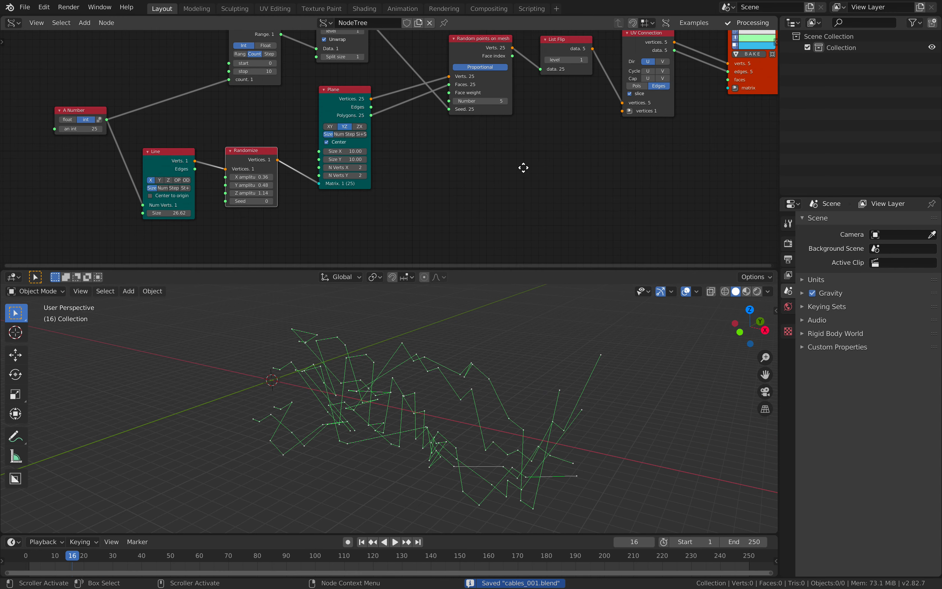
# - Add a Polyline Viewer node and connect the UV Connection's vertices output to its vertices input
pyautogui.moveTo(523, 167); pyautogui.dragTo(272, 234, button='middle')
pyautogui.scroll(-1, 316, 234)
pyautogui.moveTo(503, 152); pyautogui.dragTo(436, 156, button='middle')
pyautogui.moveTo(436, 150); pyautogui.dragTo(434, 96)
pyautogui.scroll(1, 502, 124)
pyautogui.hotkey('alt', 'space')
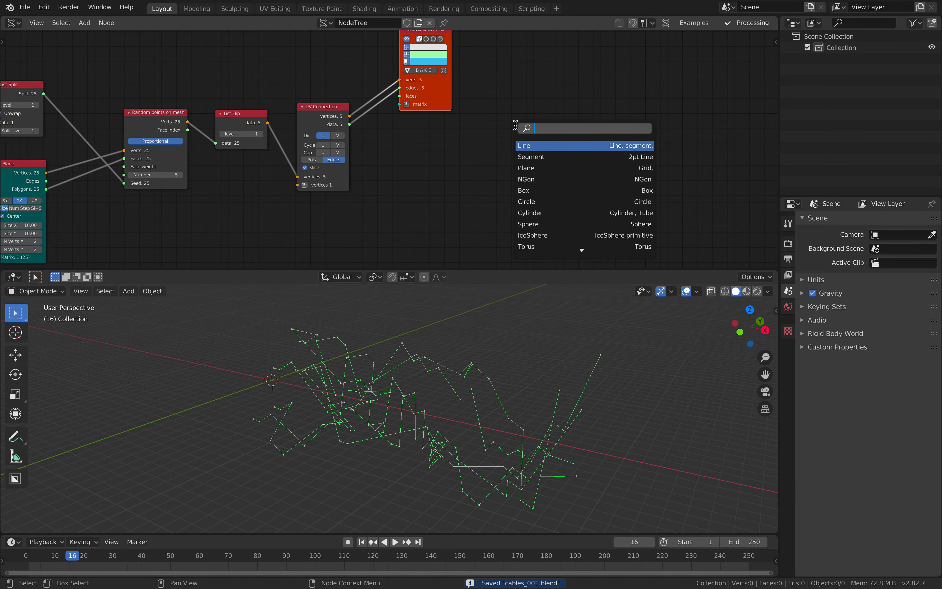
pyautogui.write('polyl')
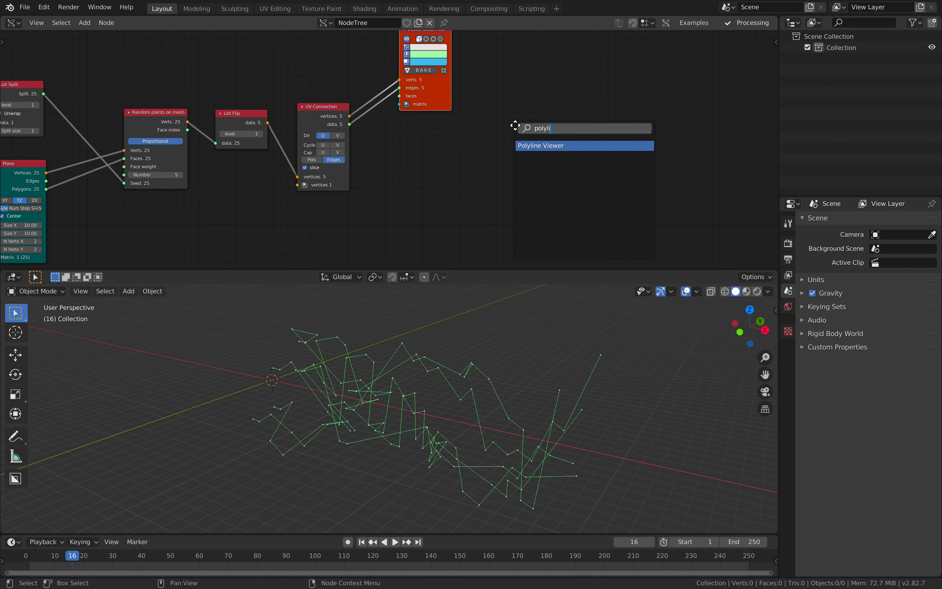
pyautogui.write('i')
pyautogui.press('Return')
pyautogui.moveTo(351, 116); pyautogui.dragTo(381, 130)
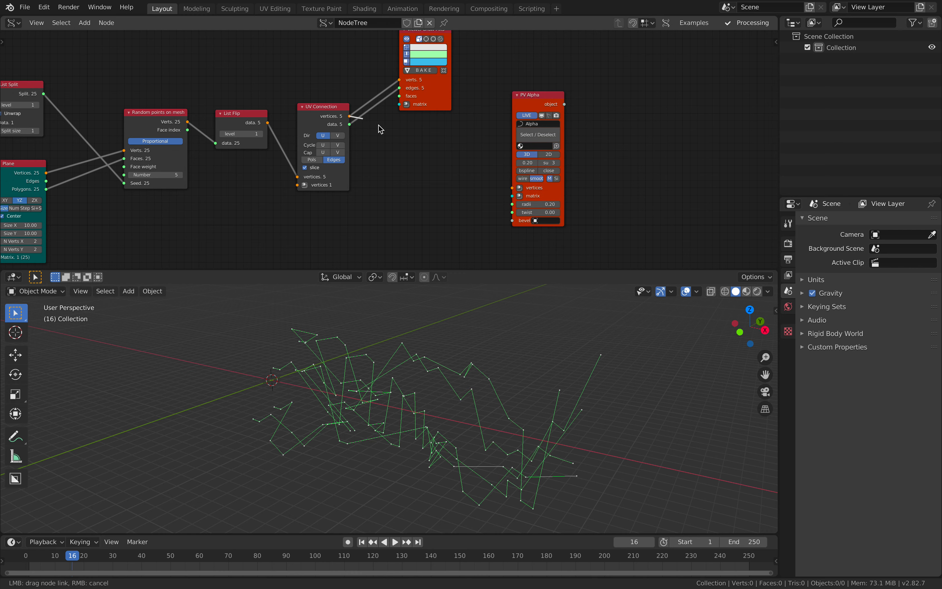
pyautogui.moveTo(506, 191); pyautogui.dragTo(512, 188)
# - Enable the bspline option on the polyline viewer node to smooth the cable curves
pyautogui.moveTo(498, 350); pyautogui.dragTo(498, 319, button='middle')
pyautogui.scroll(8, 435, 347)
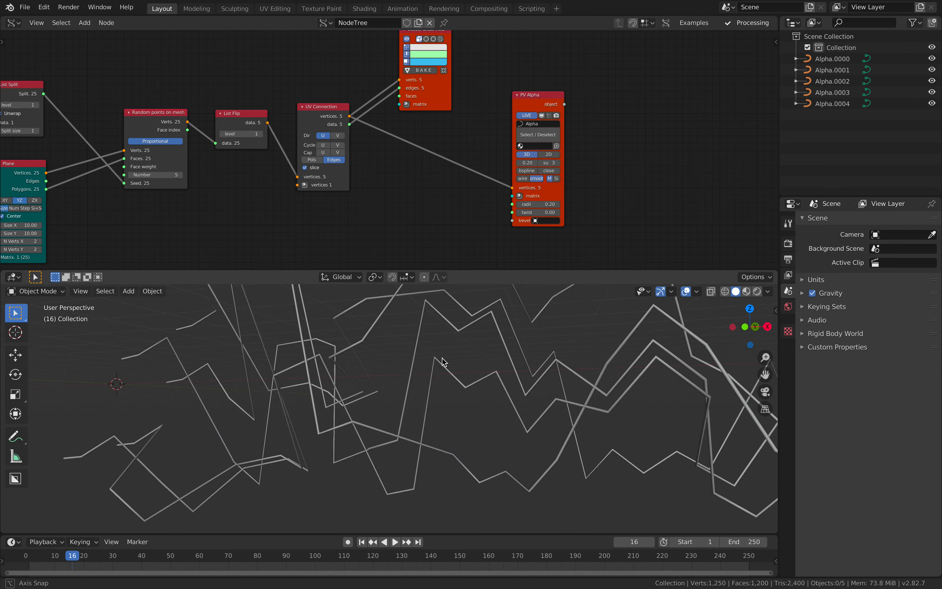
pyautogui.click(477, 365)
pyautogui.scroll(-5, 474, 390)
pyautogui.moveTo(474, 393); pyautogui.dragTo(457, 383, button='middle')
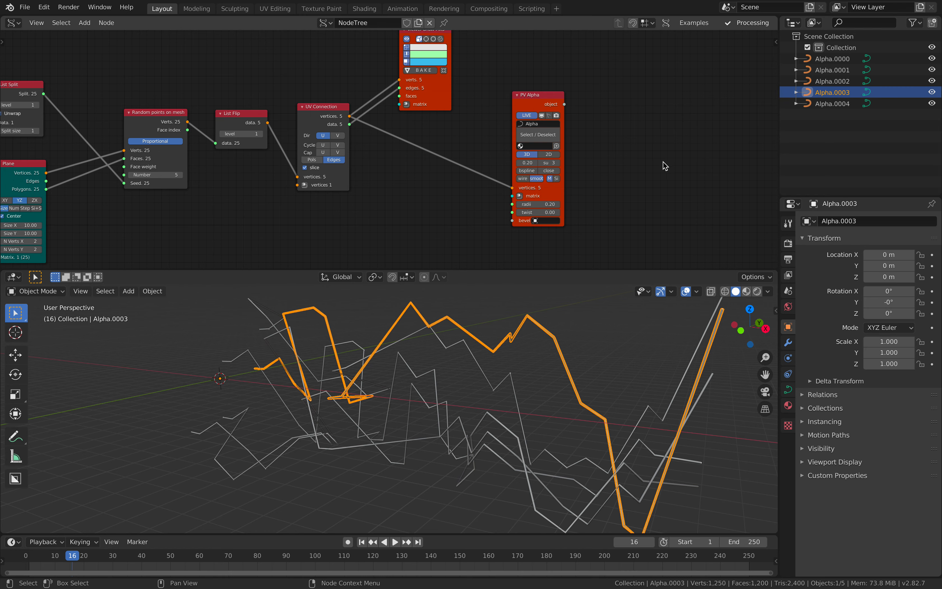
pyautogui.scroll(3, 662, 164)
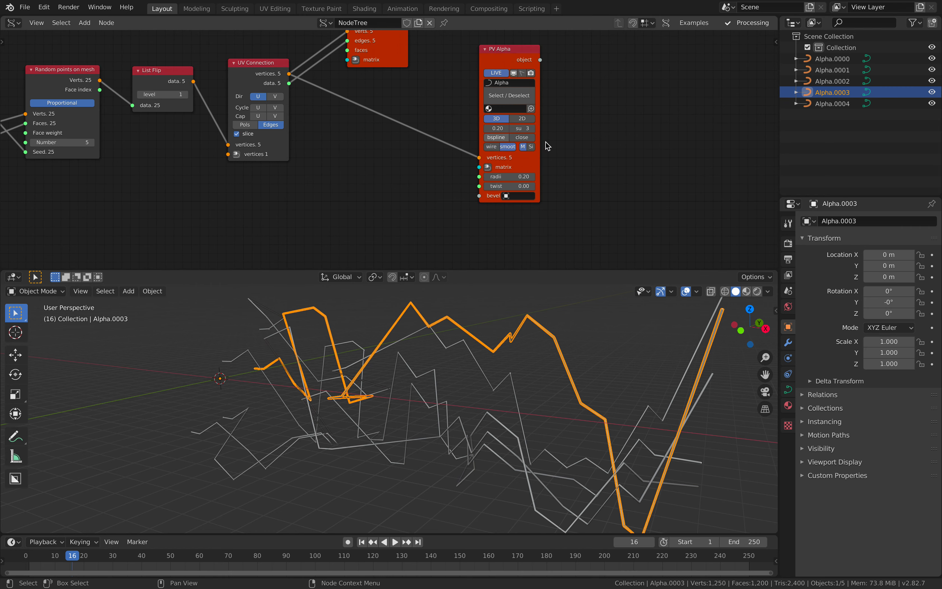
pyautogui.click(497, 137)
pyautogui.moveTo(540, 139); pyautogui.dragTo(552, 139)
pyautogui.moveTo(538, 362)
pyautogui.mouseDown(button='middle')
pyautogui.moveTo(576, 360)
pyautogui.moveTo(588, 338)
pyautogui.moveTo(584, 363)
pyautogui.mouseUp(button='middle')
pyautogui.click(577, 360)
pyautogui.scroll(-3, 577, 360)
# - Turn off the Viewer Draw Mk3 node's preview, shift the node slightly and save the file
pyautogui.moveTo(385, 41); pyautogui.dragTo(398, 118, button='middle')
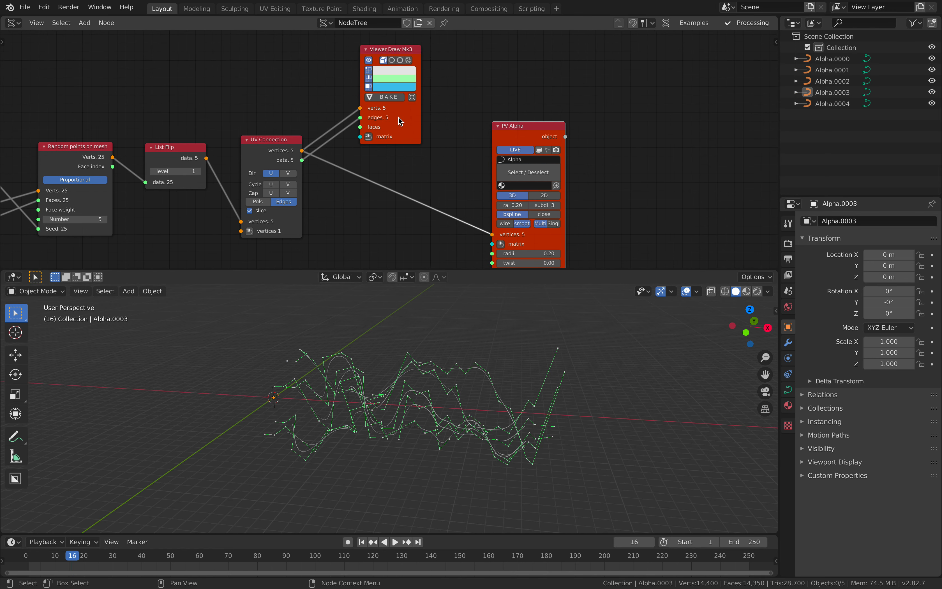
pyautogui.click(370, 59)
pyautogui.moveTo(381, 50); pyautogui.dragTo(361, 43)
pyautogui.hotkey('ctrl', 's')
# - Set the Plane node's Size X and Size Y to 1.48 and save the file
pyautogui.moveTo(441, 361)
pyautogui.mouseDown(button='middle')
pyautogui.moveTo(412, 371)
pyautogui.moveTo(435, 382)
pyautogui.mouseUp(button='middle')
pyautogui.moveTo(259, 232); pyautogui.dragTo(412, 160, button='middle')
pyautogui.moveTo(321, 197); pyautogui.dragTo(430, 185, button='middle')
pyautogui.scroll(-2, 371, 180)
pyautogui.moveTo(371, 180); pyautogui.dragTo(478, 131, button='middle')
pyautogui.moveTo(317, 89); pyautogui.dragTo(316, 101)
pyautogui.moveTo(315, 102); pyautogui.dragTo(339, 119, button='middle')
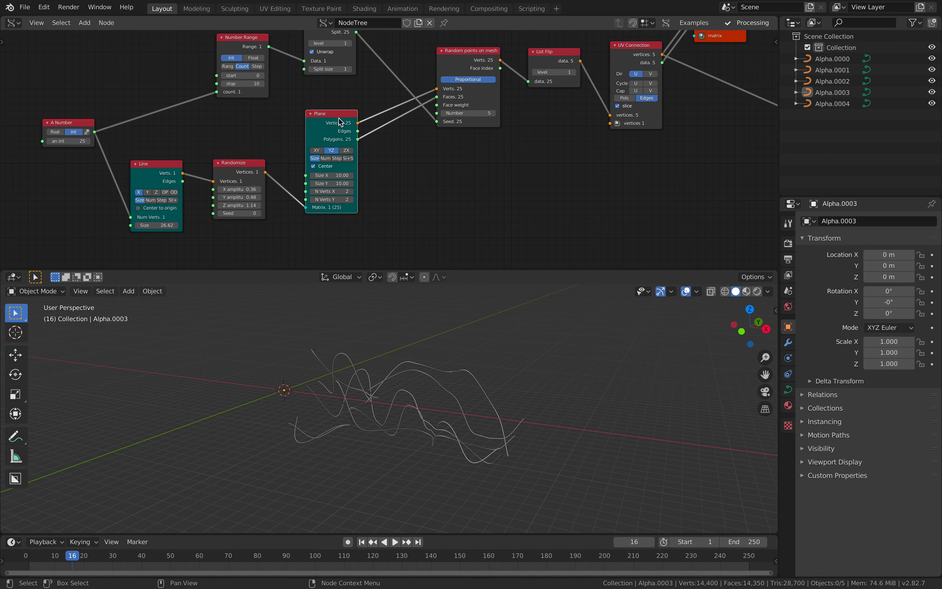
pyautogui.moveTo(447, 398)
pyautogui.mouseDown(button='middle')
pyautogui.moveTo(457, 366)
pyautogui.moveTo(426, 373)
pyautogui.moveTo(443, 395)
pyautogui.mouseUp(button='middle')
pyautogui.moveTo(385, 184); pyautogui.dragTo(395, 173, button='middle')
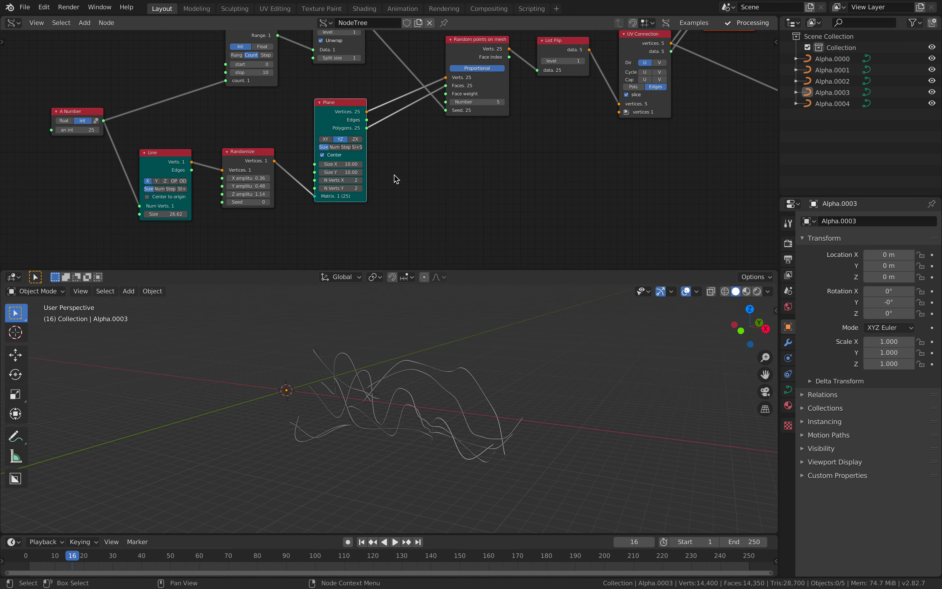
pyautogui.scroll(1, 368, 186)
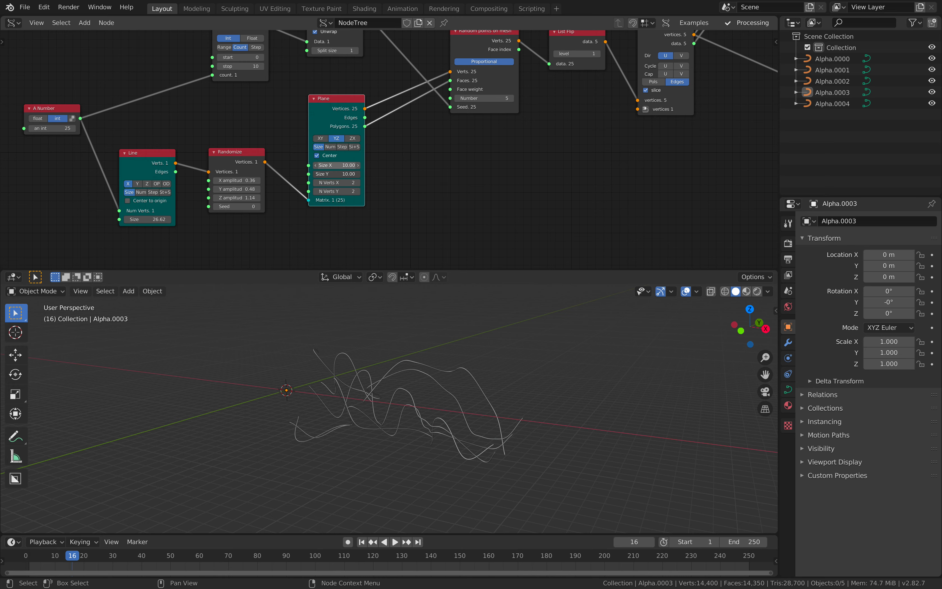
pyautogui.moveTo(337, 165); pyautogui.dragTo(308, 166)
pyautogui.moveTo(507, 342); pyautogui.dragTo(488, 338, button='middle')
pyautogui.hotkey('ctrl', 's')
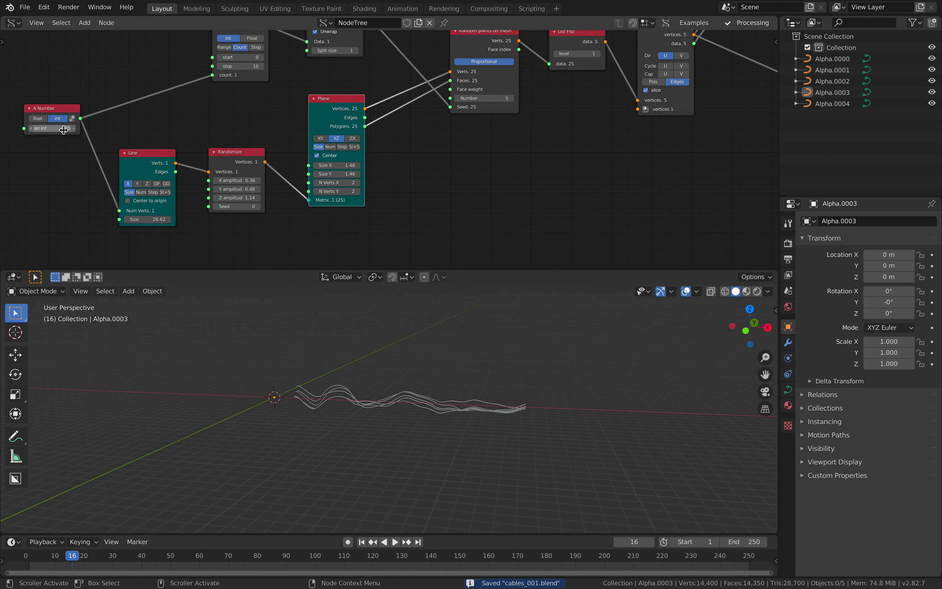
# - Raise the A Number integer to 119 and the Line node's Size to 38.44
pyautogui.moveTo(52, 128); pyautogui.dragTo(124, 128)
pyautogui.moveTo(147, 219); pyautogui.dragTo(171, 219)
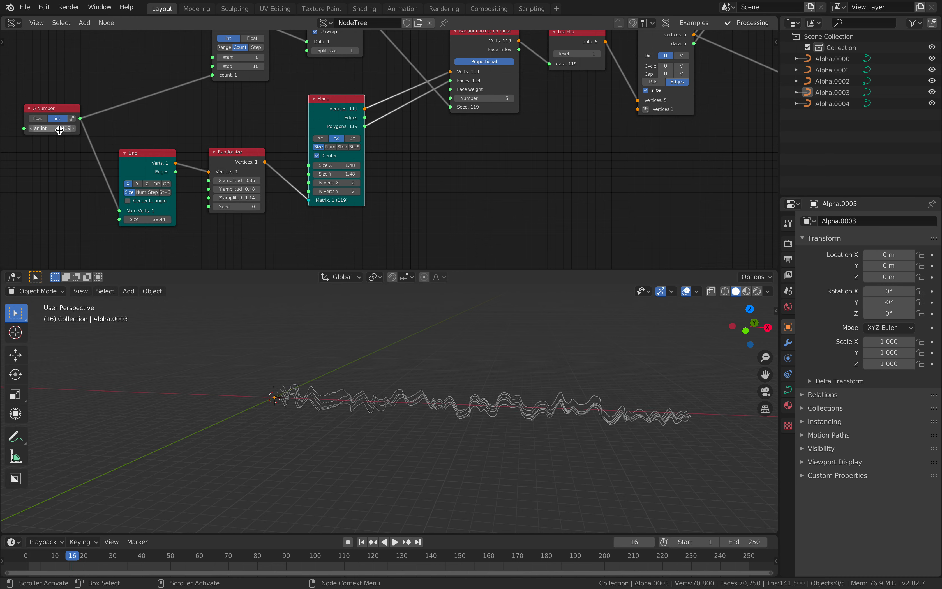
pyautogui.scroll(2, 253, 92)
# - Set the Number Range node's start to 164 and save the file
pyautogui.scroll(2, 245, 102)
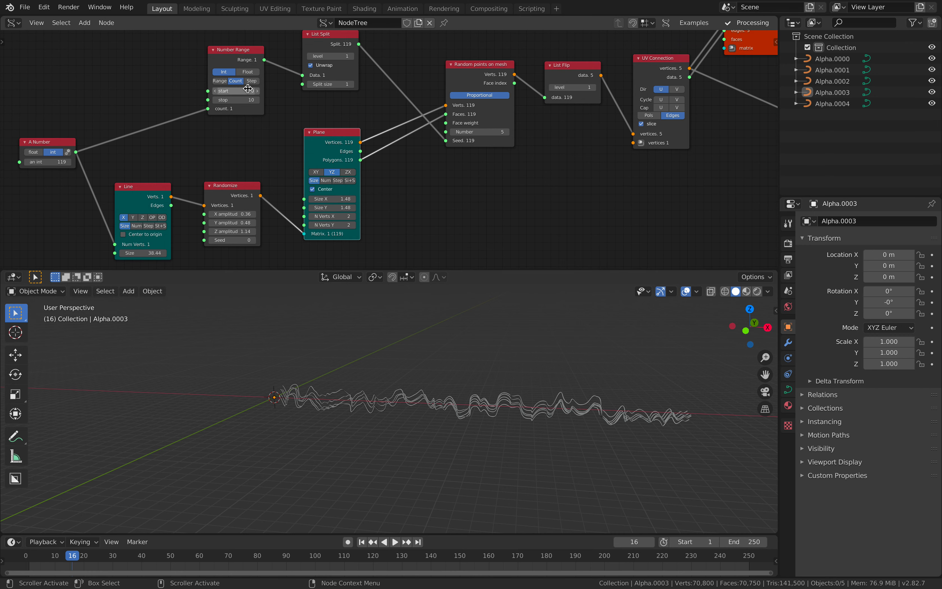
pyautogui.moveTo(235, 88); pyautogui.dragTo(301, 88)
pyautogui.hscroll(5, 414, 128)
pyautogui.hotkey('ctrl', 's')
pyautogui.moveTo(497, 134); pyautogui.dragTo(443, 117, button='middle')
pyautogui.moveTo(440, 348); pyautogui.dragTo(327, 407, button='middle')
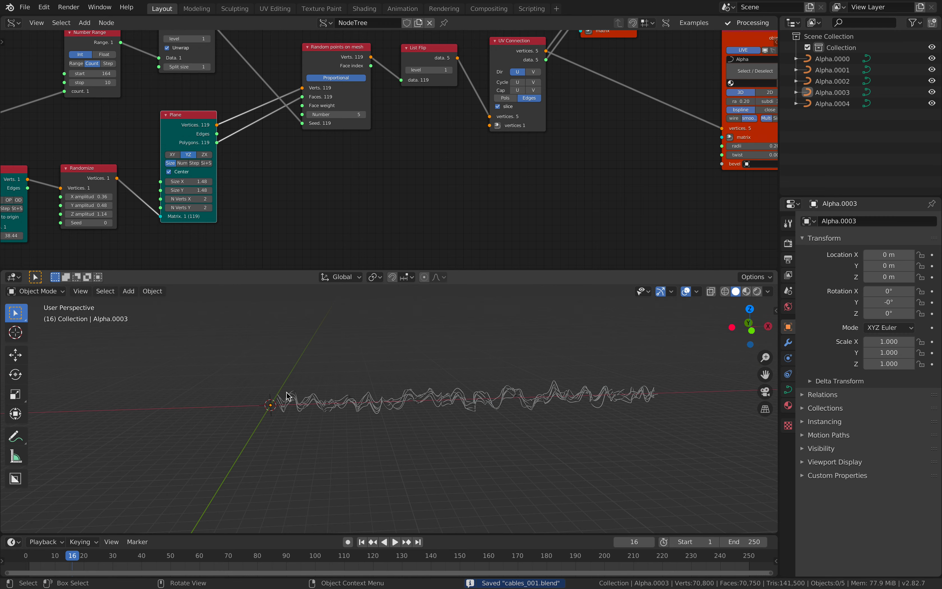
pyautogui.moveTo(494, 407); pyautogui.dragTo(450, 382, button='middle')
pyautogui.scroll(3, 480, 386)
pyautogui.scroll(-1, 449, 374)
pyautogui.hotkey('ctrl', 's')
# - Set the Randomize node's Seed to 32
pyautogui.moveTo(577, 148); pyautogui.dragTo(411, 201, button='middle')
pyautogui.moveTo(603, 186); pyautogui.dragTo(665, 170)
pyautogui.moveTo(82, 182); pyautogui.dragTo(335, 123, button='middle')
pyautogui.moveTo(210, 182); pyautogui.dragTo(259, 165, button='middle')
pyautogui.moveTo(215, 202); pyautogui.dragTo(241, 202)
# - Spread out the Number Range and A Number nodes and set the A Number integer to 100
pyautogui.moveTo(234, 113); pyautogui.dragTo(305, 146, button='middle')
pyautogui.moveTo(290, 50); pyautogui.dragTo(192, 59)
pyautogui.moveTo(127, 135); pyautogui.dragTo(58, 139)
pyautogui.moveTo(182, 58); pyautogui.dragTo(150, 69)
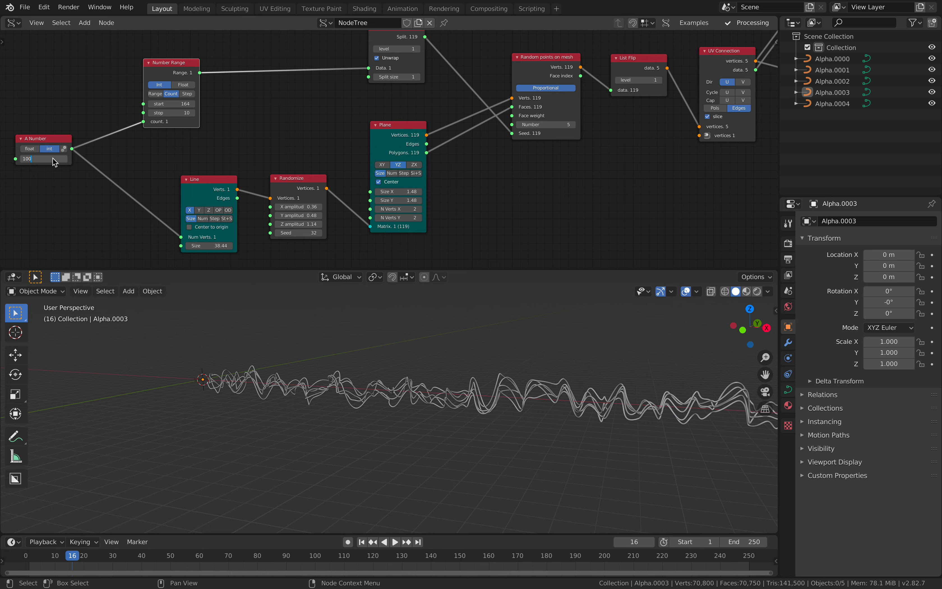
pyautogui.press('Return')
# - Try driving the Randomize node's Seed from the Number Range output
pyautogui.moveTo(200, 73); pyautogui.dragTo(271, 233)
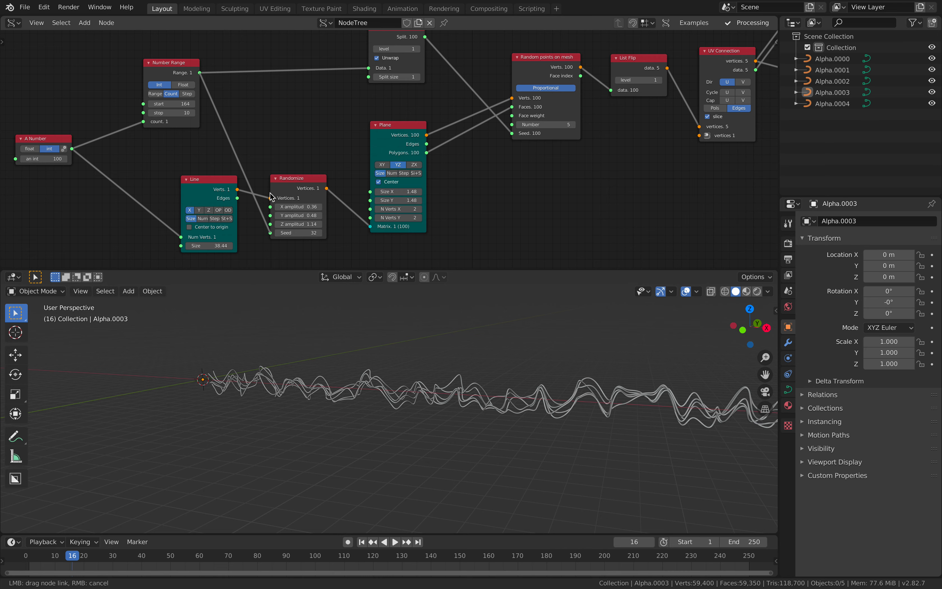
pyautogui.moveTo(191, 85); pyautogui.dragTo(192, 85)
pyautogui.scroll(-1, 257, 227)
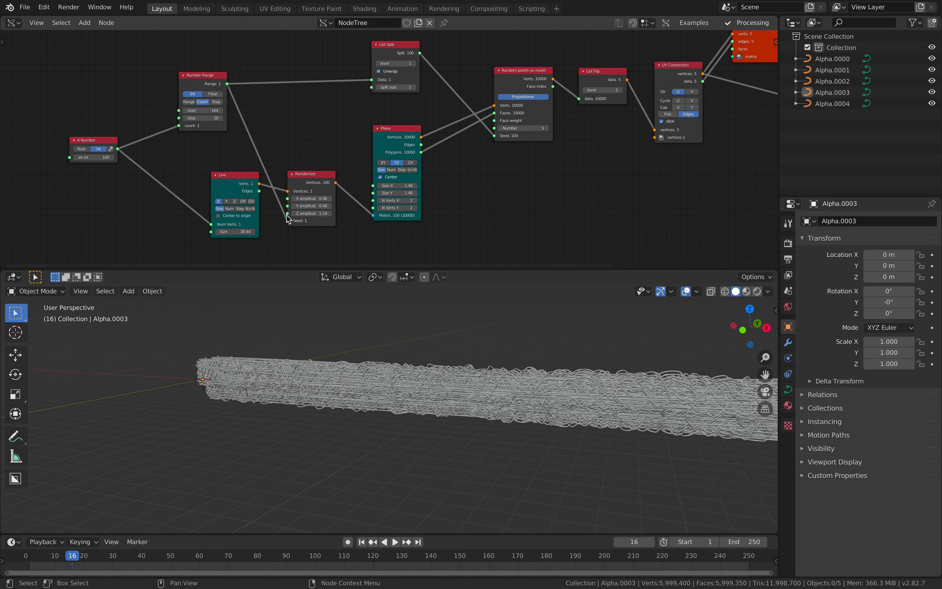
pyautogui.moveTo(287, 221); pyautogui.dragTo(276, 127)
# - Save the file and raise the polyline viewer's radii to 0.38
pyautogui.moveTo(458, 440); pyautogui.dragTo(466, 436, button='middle')
pyautogui.hotkey('ctrl', 's')
pyautogui.moveTo(584, 345)
pyautogui.mouseDown(button='middle')
pyautogui.moveTo(567, 353)
pyautogui.moveTo(479, 324)
pyautogui.mouseUp(button='middle')
pyautogui.moveTo(579, 168); pyautogui.dragTo(268, 218, button='middle')
pyautogui.moveTo(503, 192); pyautogui.dragTo(443, 205, button='middle')
pyautogui.moveTo(565, 199); pyautogui.dragTo(503, 175)
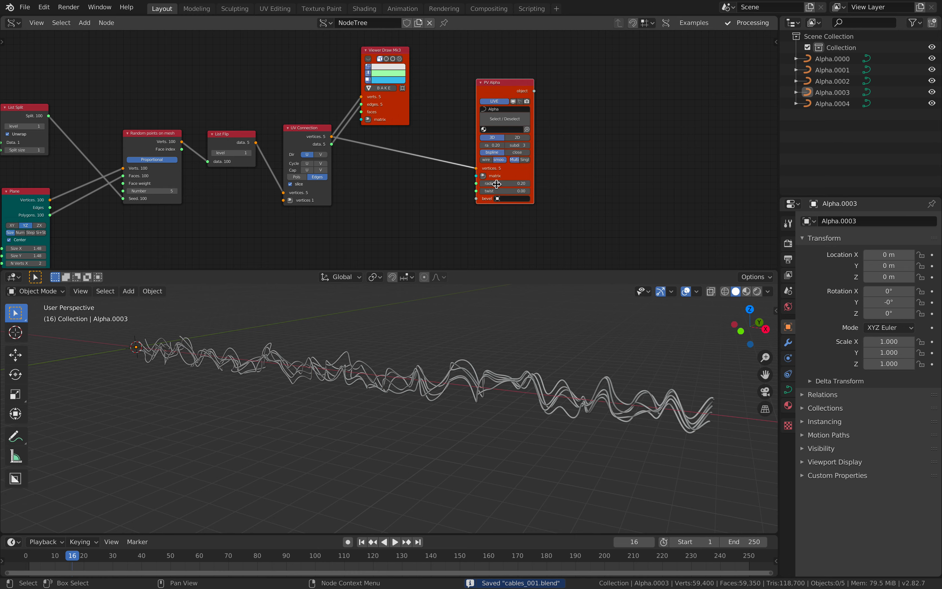
pyautogui.scroll(1, 388, 136)
pyautogui.moveTo(467, 429); pyautogui.dragTo(502, 475, button='middle')
pyautogui.moveTo(500, 375); pyautogui.dragTo(498, 482, button='middle')
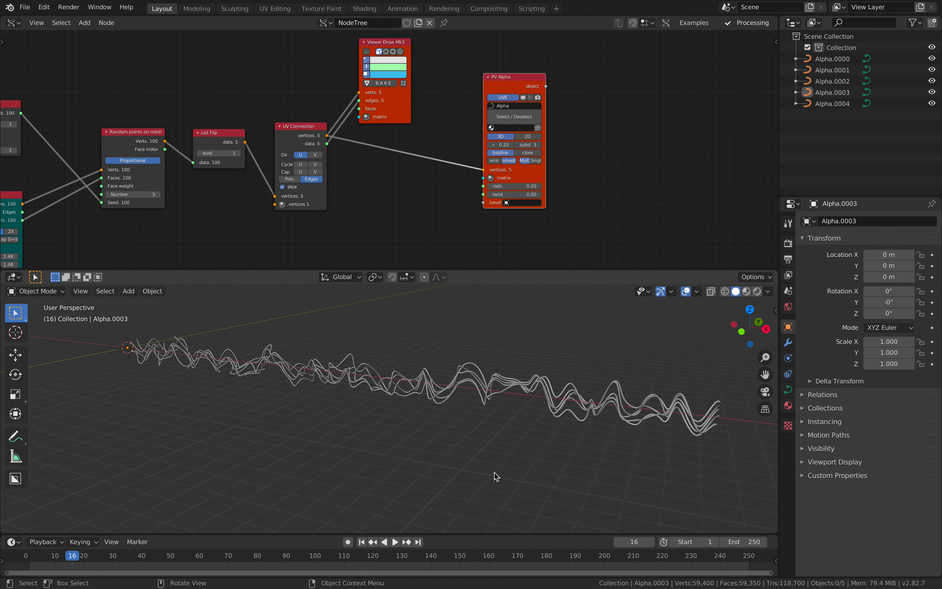
pyautogui.scroll(1, 503, 258)
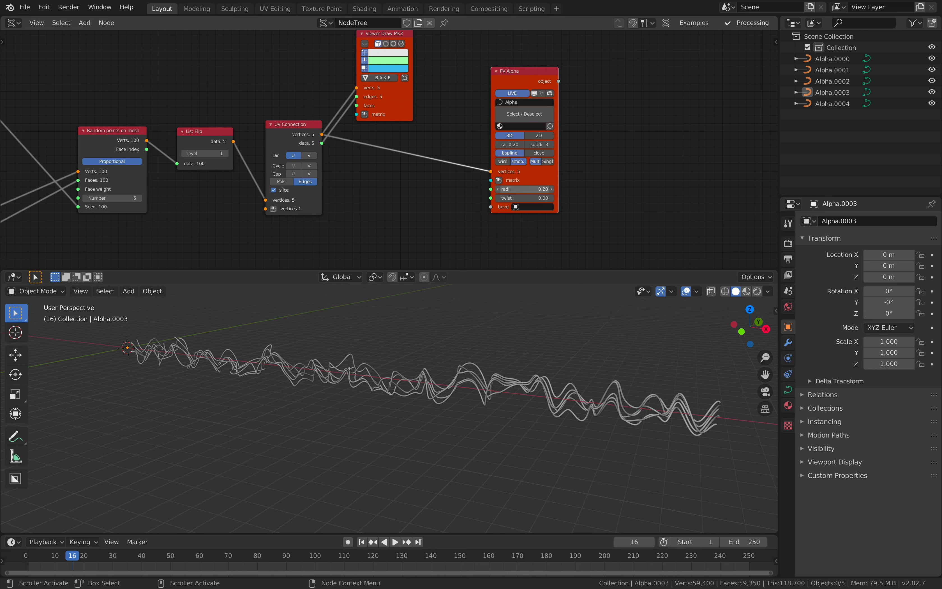
pyautogui.moveTo(525, 189); pyautogui.dragTo(566, 163)
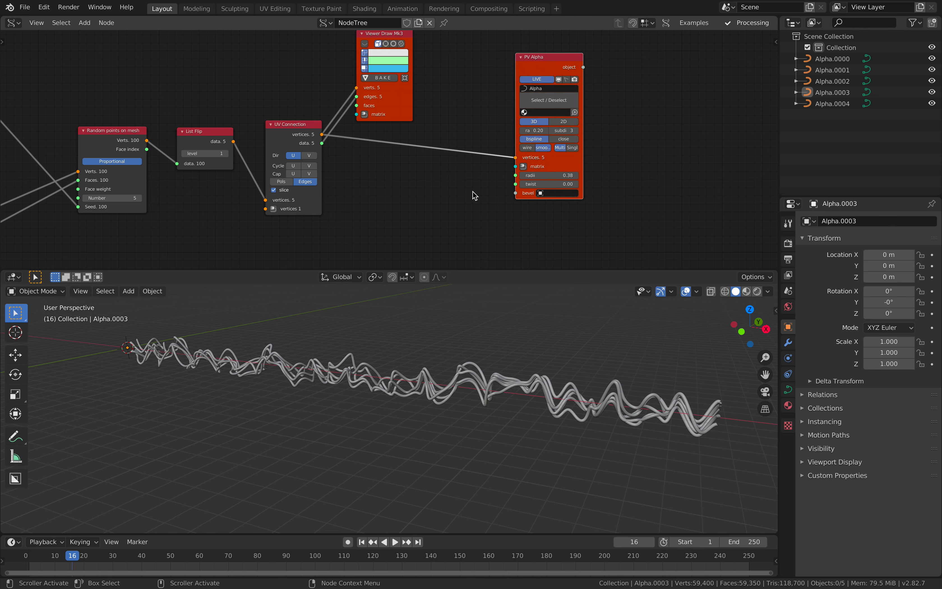
# - Lower the polyline viewer's curve subdivision to 1 and save the file
pyautogui.click(550, 131)
pyautogui.click(550, 132)
pyautogui.click(549, 131)
pyautogui.moveTo(561, 167); pyautogui.dragTo(578, 156)
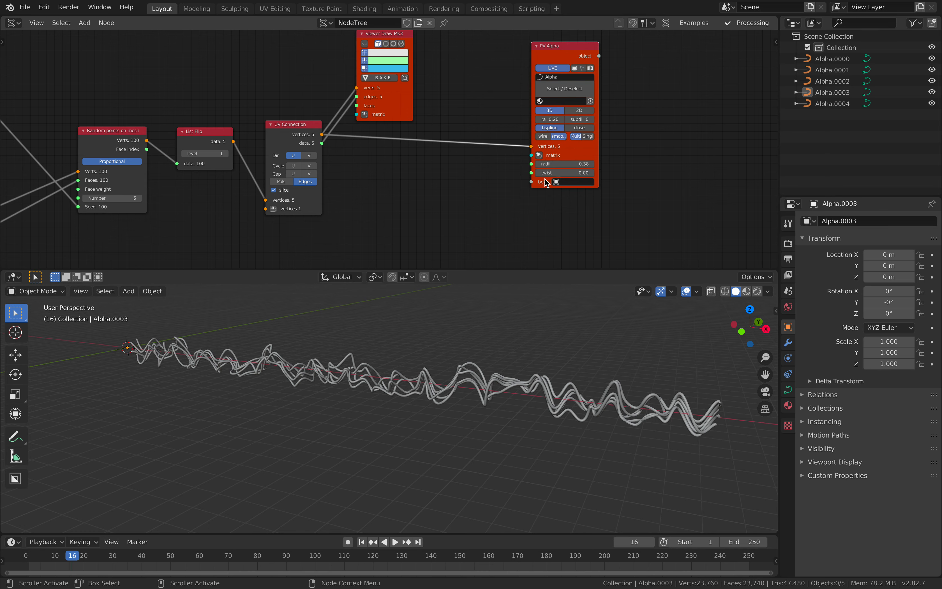
pyautogui.click(591, 121)
pyautogui.hotkey('ctrl', 's')
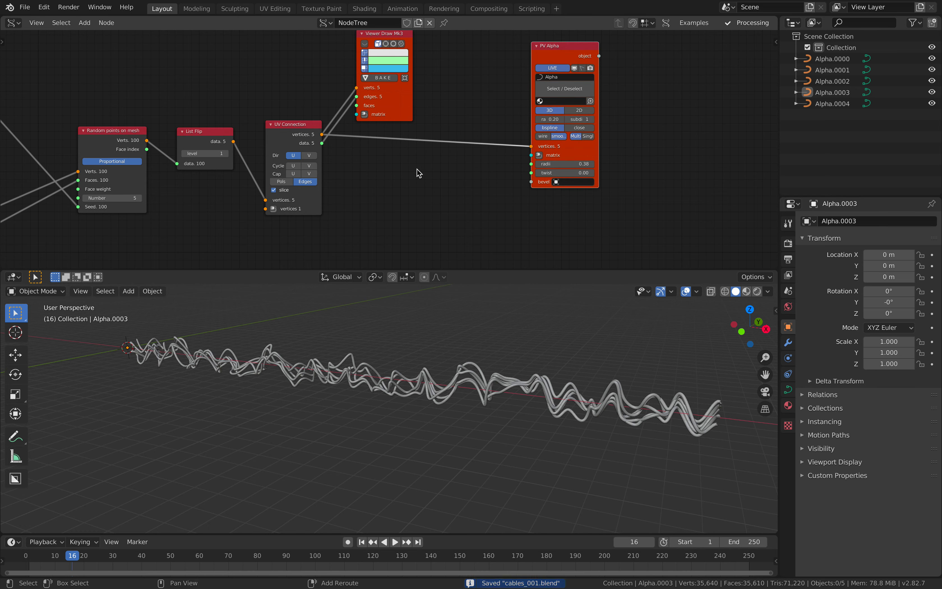
# - Add a Random Num Gen node in Float mode and connect its Value to the polyline viewer's radii
pyautogui.hotkey('alt', 'space')
pyautogui.write('random n')
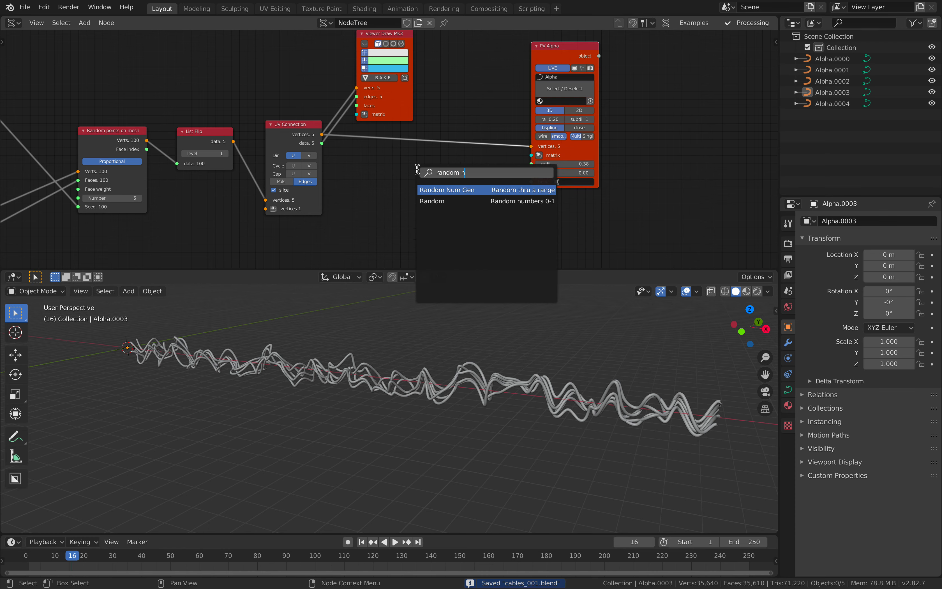
pyautogui.press('Return')
pyautogui.click(419, 172)
pyautogui.click(464, 195)
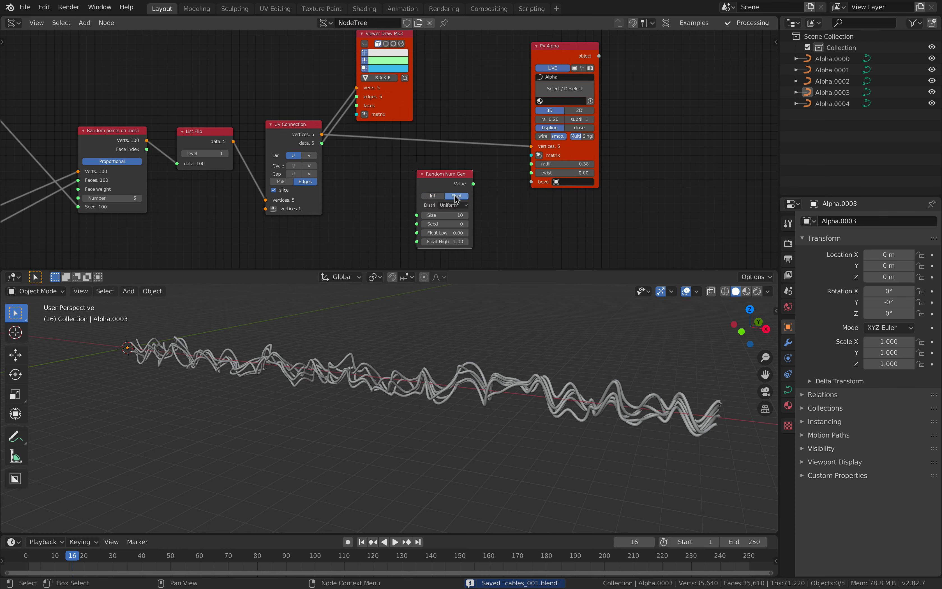
pyautogui.moveTo(473, 184); pyautogui.dragTo(530, 166)
# - Set the Random Num Gen's Size to 98, Seed to 50 and Float Low to 0.12, and save the file
pyautogui.scroll(2, 505, 185)
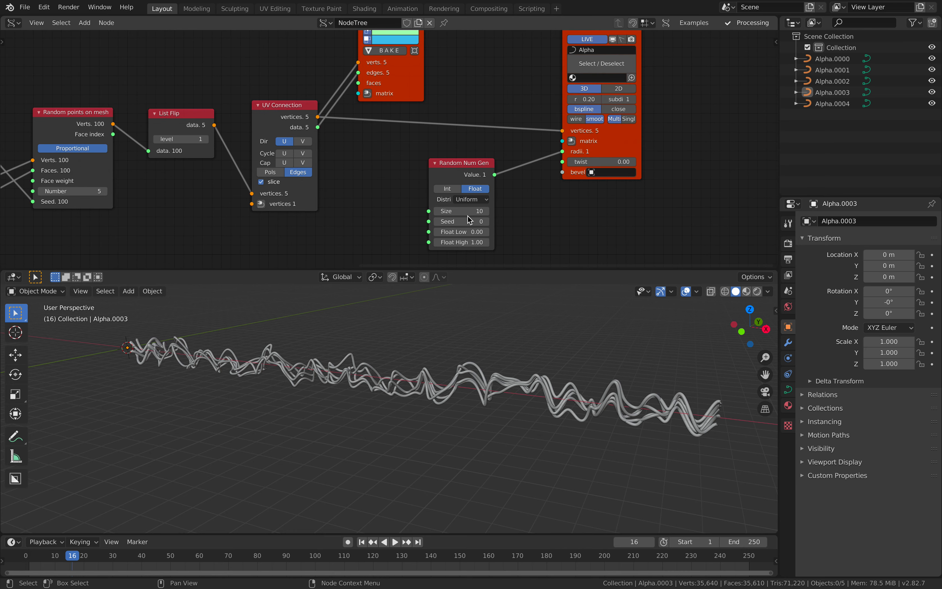
pyautogui.moveTo(462, 231); pyautogui.dragTo(495, 211)
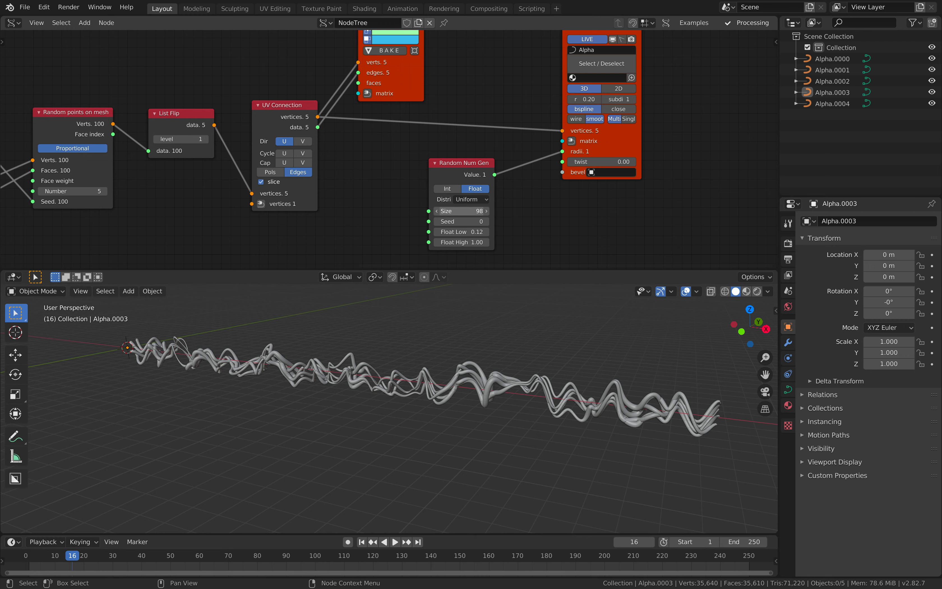
pyautogui.moveTo(329, 369); pyautogui.dragTo(367, 365, button='middle')
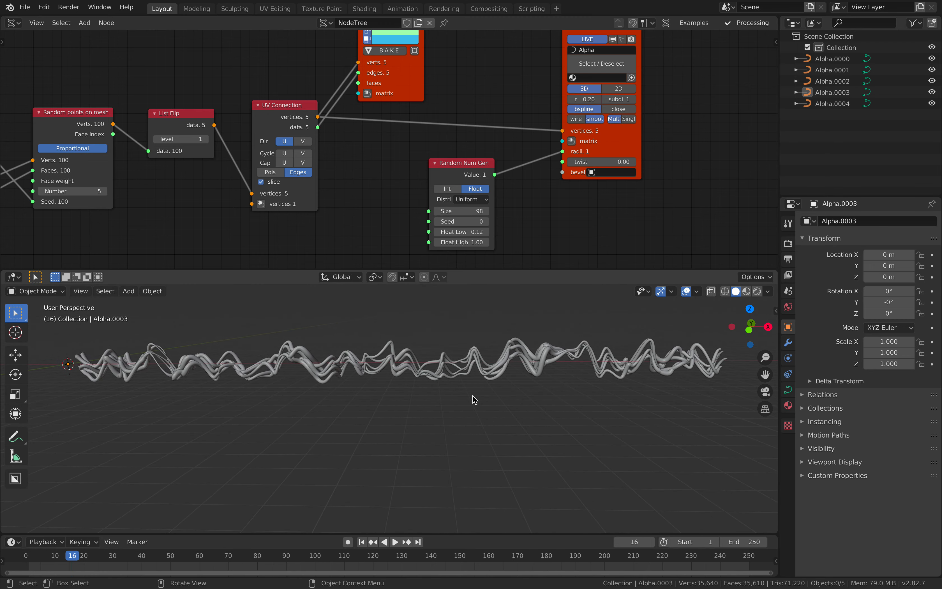
pyautogui.moveTo(473, 342); pyautogui.dragTo(437, 344, button='middle')
pyautogui.moveTo(450, 220); pyautogui.dragTo(470, 220)
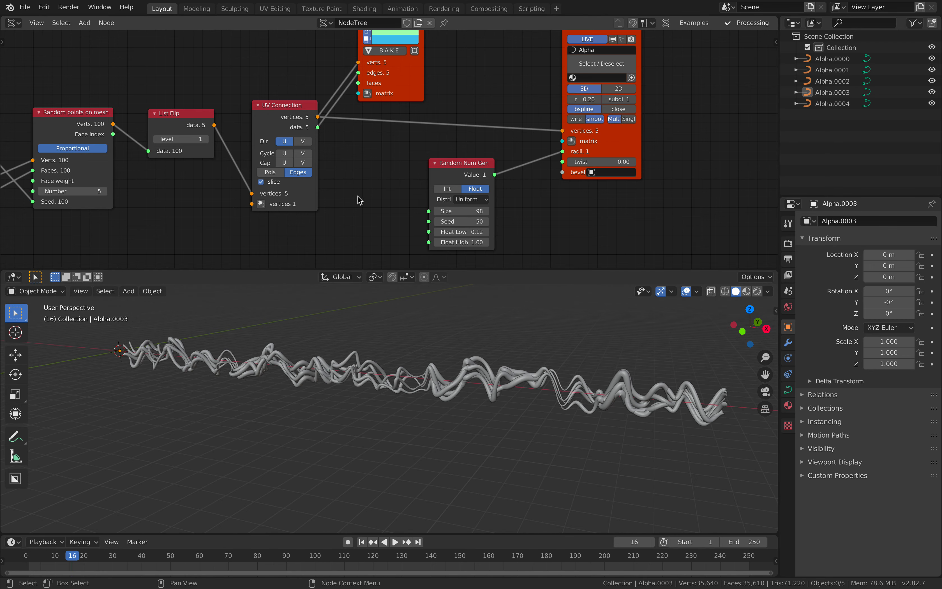
pyautogui.moveTo(356, 197); pyautogui.dragTo(406, 184, button='middle')
pyautogui.hotkey('ctrl', 's')
# - Duplicate the Number Range node and connect the copy's Range output to the Random Num Gen's Size
pyautogui.scroll(-1, 383, 178)
pyautogui.scroll(-2, 333, 167)
pyautogui.moveTo(330, 169); pyautogui.dragTo(427, 174, button='middle')
pyautogui.moveTo(161, 102); pyautogui.dragTo(251, 99, button='middle')
pyautogui.moveTo(186, 93); pyautogui.dragTo(282, 93, button='middle')
pyautogui.scroll(-2, 150, 120)
pyautogui.moveTo(128, 118); pyautogui.dragTo(160, 115, button='middle')
pyautogui.moveTo(154, 124); pyautogui.dragTo(162, 115)
pyautogui.hotkey('shift', 'd')
pyautogui.click(597, 215)
pyautogui.moveTo(592, 214); pyautogui.dragTo(427, 191, button='middle')
pyautogui.scroll(1, 447, 196)
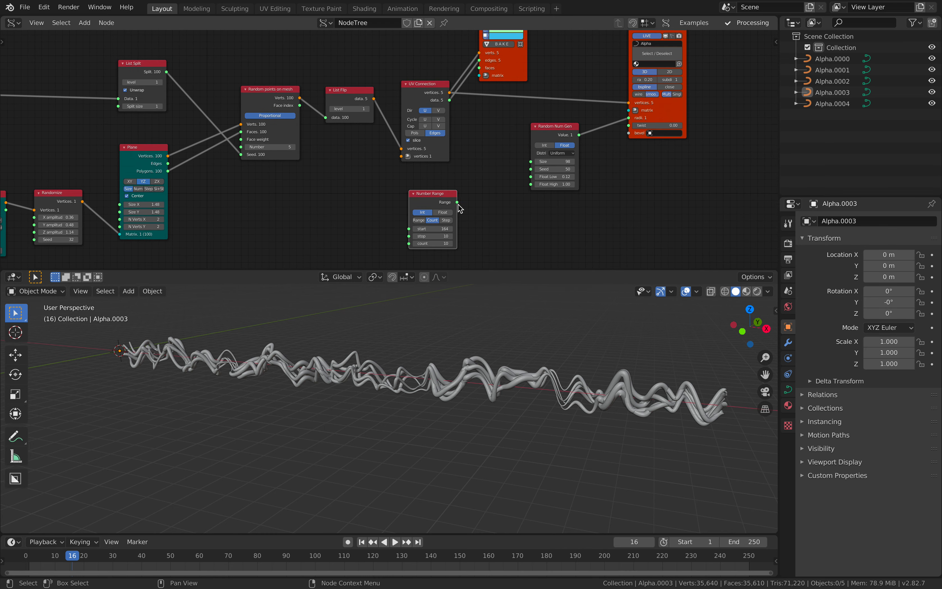
pyautogui.moveTo(458, 202); pyautogui.dragTo(529, 161)
# - Add a List Length node and feed it the UV Connection's vertices output
pyautogui.moveTo(486, 378); pyautogui.dragTo(466, 392, button='middle')
pyautogui.moveTo(484, 195); pyautogui.dragTo(384, 203, button='middle')
pyautogui.hotkey('alt', 'space')
pyautogui.write('list l')
pyautogui.press('Return')
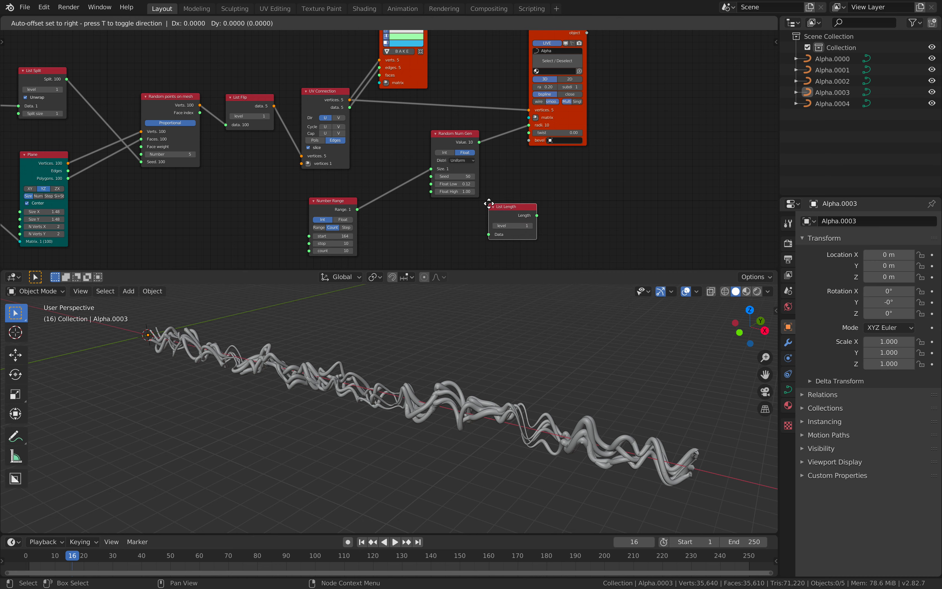
pyautogui.click(543, 187)
pyautogui.moveTo(350, 100); pyautogui.dragTo(543, 218)
# - Add a Stethoscope MK2 node fed by the List Length output and inspect the list lengths it shows
pyautogui.hotkey('alt', 'space')
pyautogui.write('ste')
pyautogui.press('Down')
pyautogui.press('Down')
pyautogui.press('Return')
pyautogui.moveTo(595, 199); pyautogui.dragTo(637, 227)
pyautogui.moveTo(624, 155); pyautogui.dragTo(467, 136, button='middle')
pyautogui.scroll(1, 489, 140)
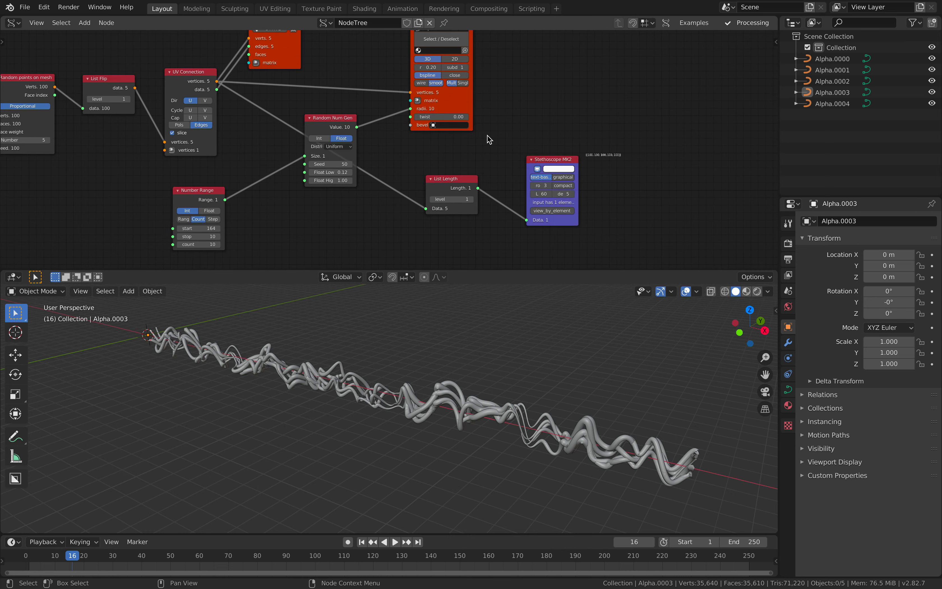
pyautogui.scroll(2, 490, 139)
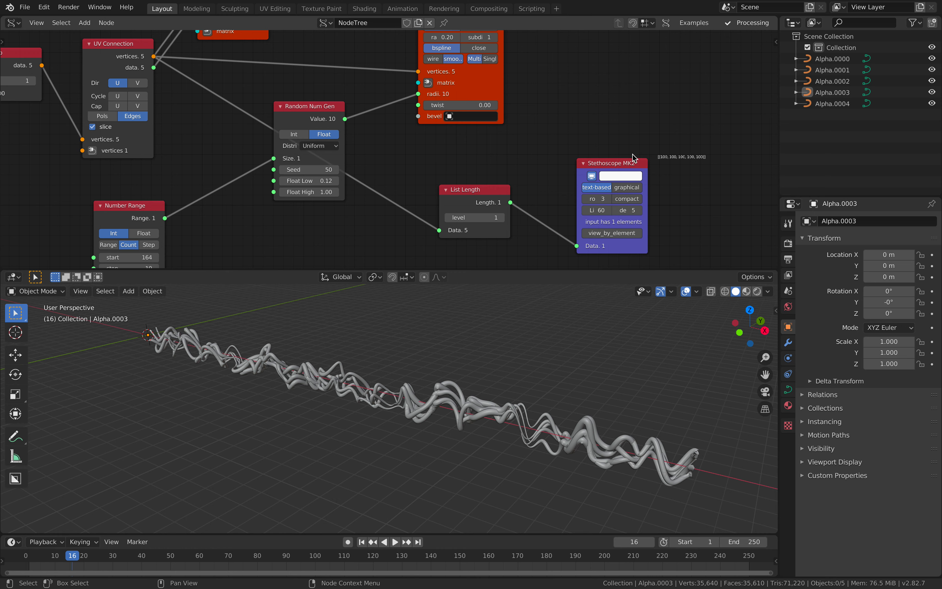
# - Delete the List Length and Stethoscope MK2 nodes
pyautogui.moveTo(598, 170); pyautogui.dragTo(595, 155, button='middle')
pyautogui.click(480, 176)
pyautogui.press('x')
pyautogui.click(602, 150)
pyautogui.press('x')
# - Switch the Number Range node feeding the Random Num Gen to Step mode
pyautogui.scroll(-1, 218, 203)
pyautogui.moveTo(219, 205); pyautogui.dragTo(481, 163, button='middle')
pyautogui.click(470, 164)
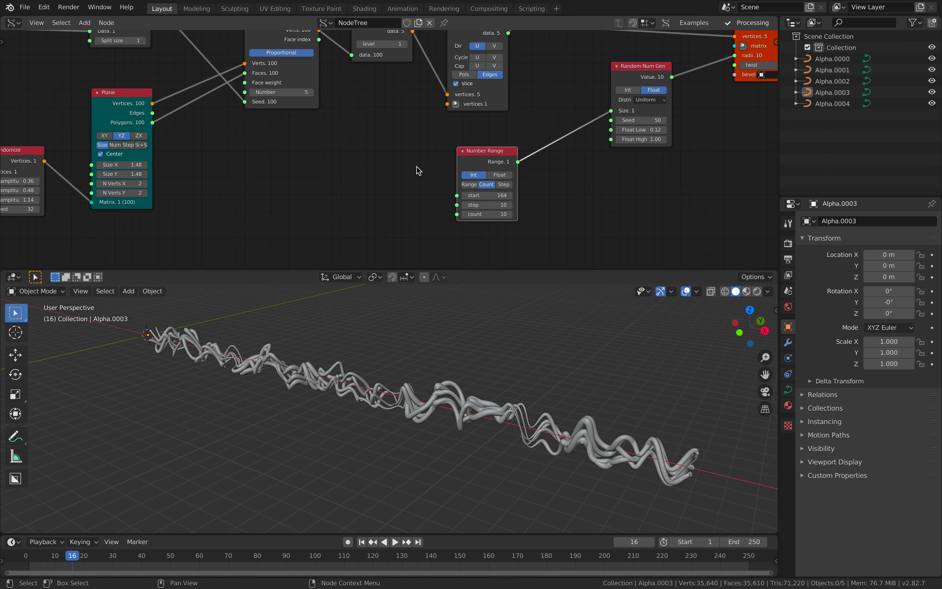
pyautogui.click(504, 184)
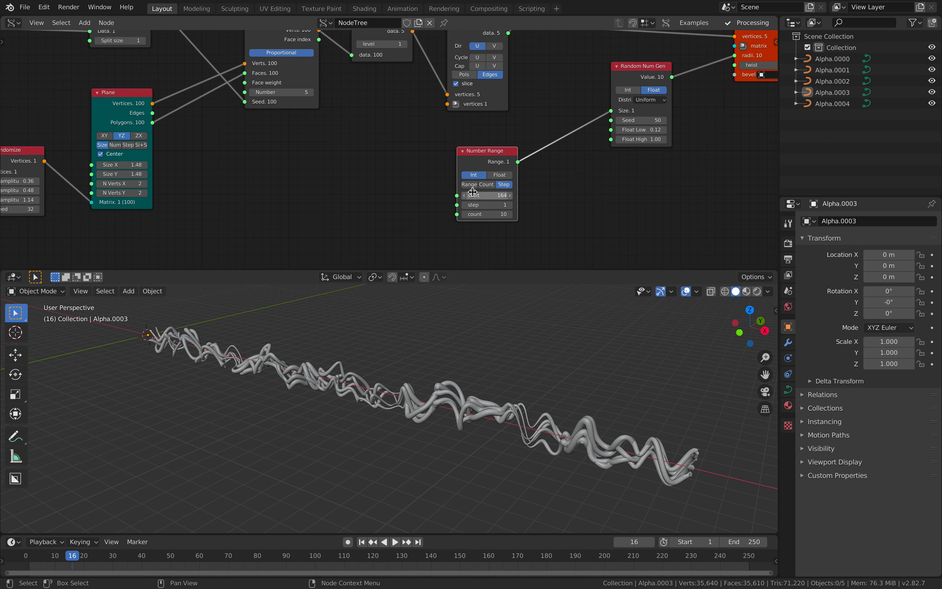
# - Switch the Number Range feeding the Random Num Gen to Count mode and drive its count from the A Number output
pyautogui.scroll(-3, 254, 178)
pyautogui.moveTo(254, 178); pyautogui.dragTo(421, 180, button='middle')
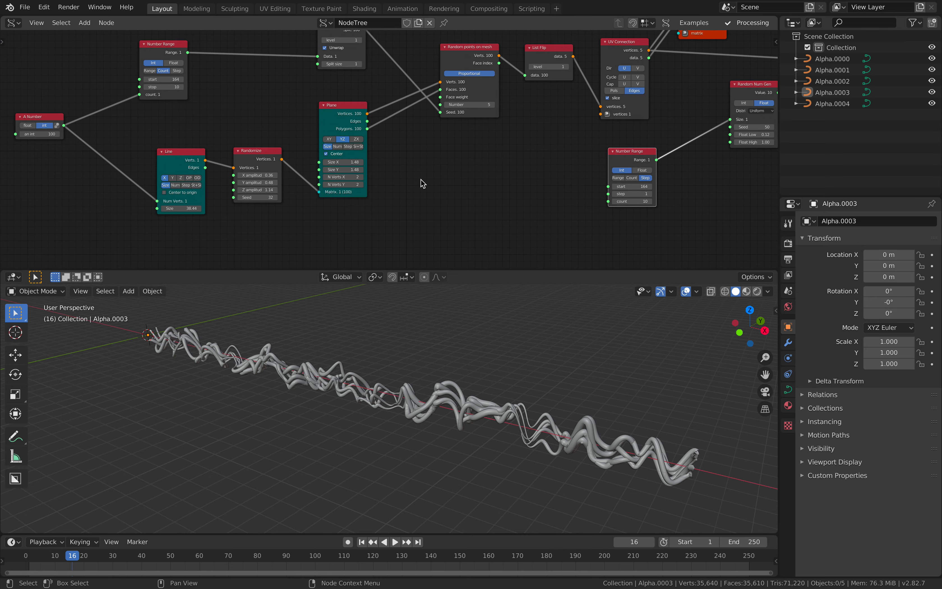
pyautogui.click(635, 179)
pyautogui.moveTo(608, 202); pyautogui.dragTo(65, 130)
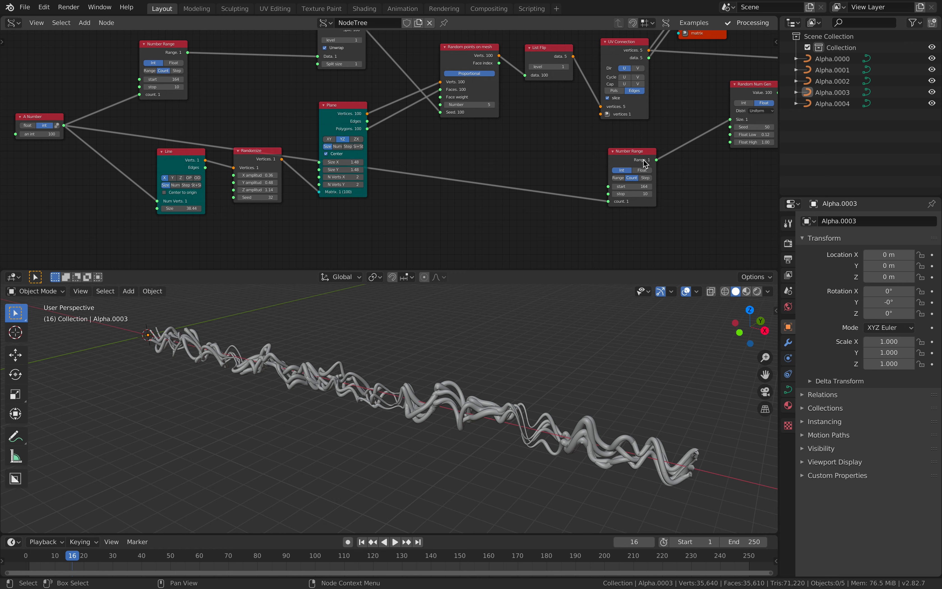
pyautogui.moveTo(551, 153); pyautogui.dragTo(544, 157, button='middle')
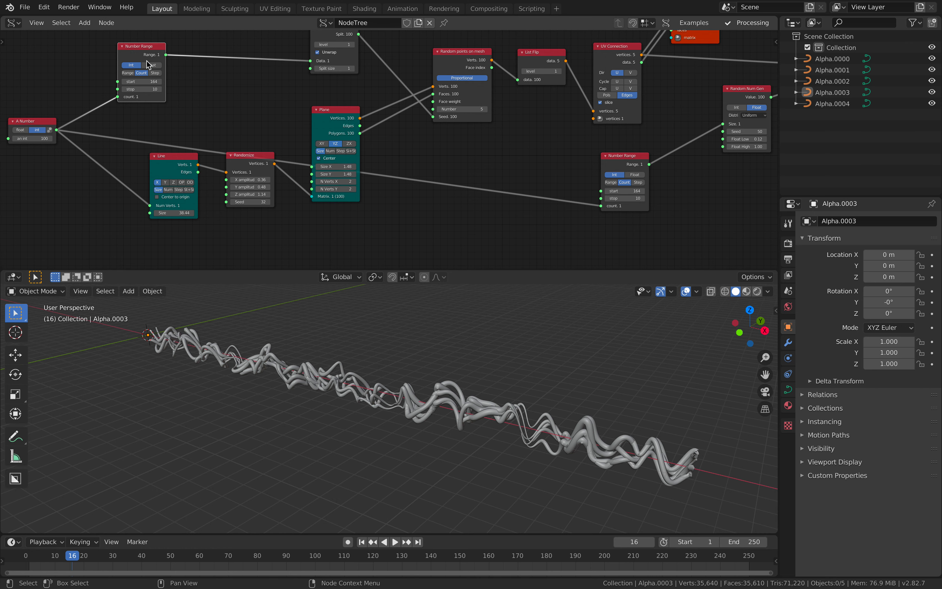
# - Collapse the List Split node and reposition it with the upper Number Range node to tidy the node tree
pyautogui.press('Home')
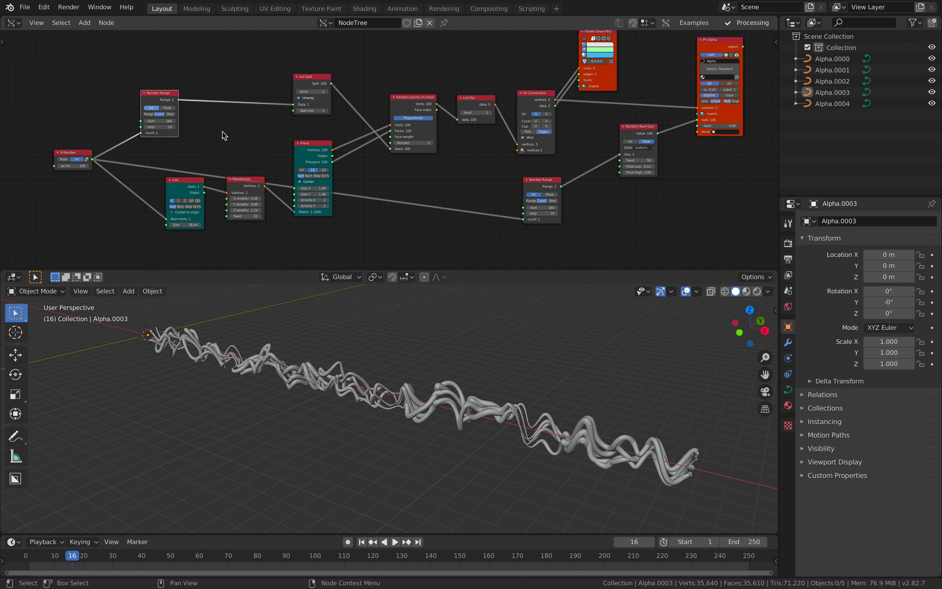
pyautogui.moveTo(168, 94); pyautogui.dragTo(219, 99)
pyautogui.moveTo(308, 84); pyautogui.dragTo(304, 93)
pyautogui.click(293, 86)
pyautogui.moveTo(215, 98); pyautogui.dragTo(258, 80)
pyautogui.scroll(3, 336, 115)
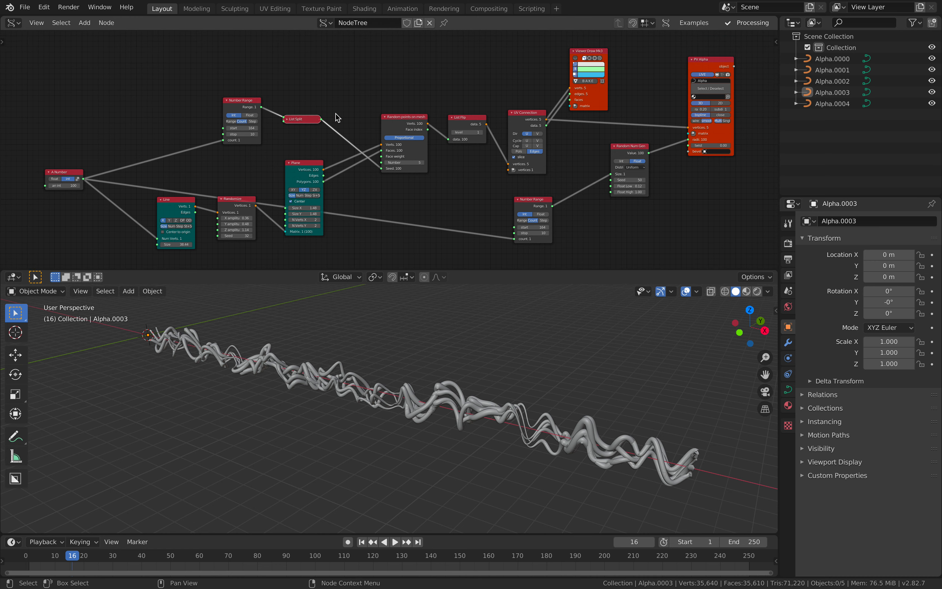
# - Set the Number of the Random points on mesh node to 25 and save the file
pyautogui.scroll(1, 389, 148)
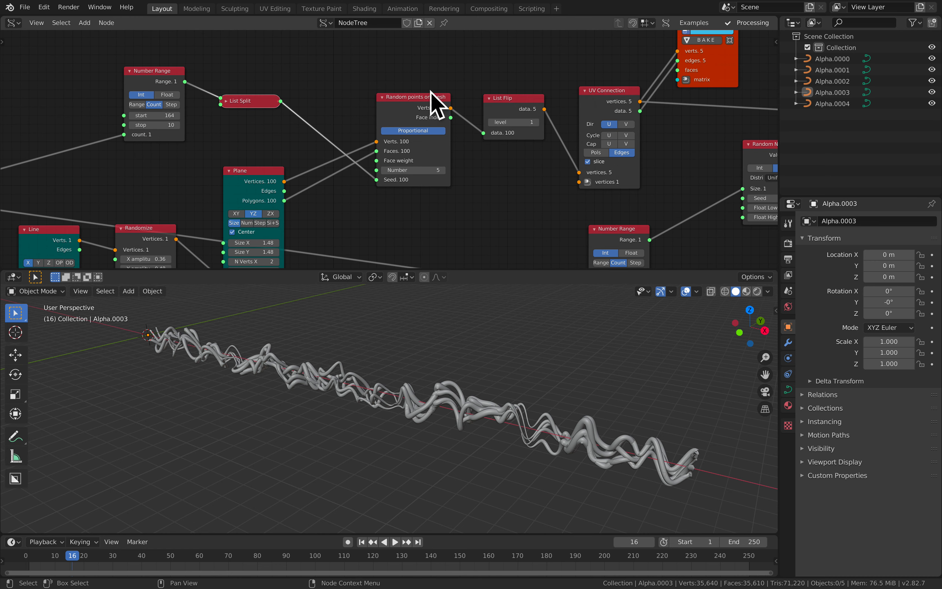
pyautogui.click(436, 170)
pyautogui.write('25')
pyautogui.press('Return')
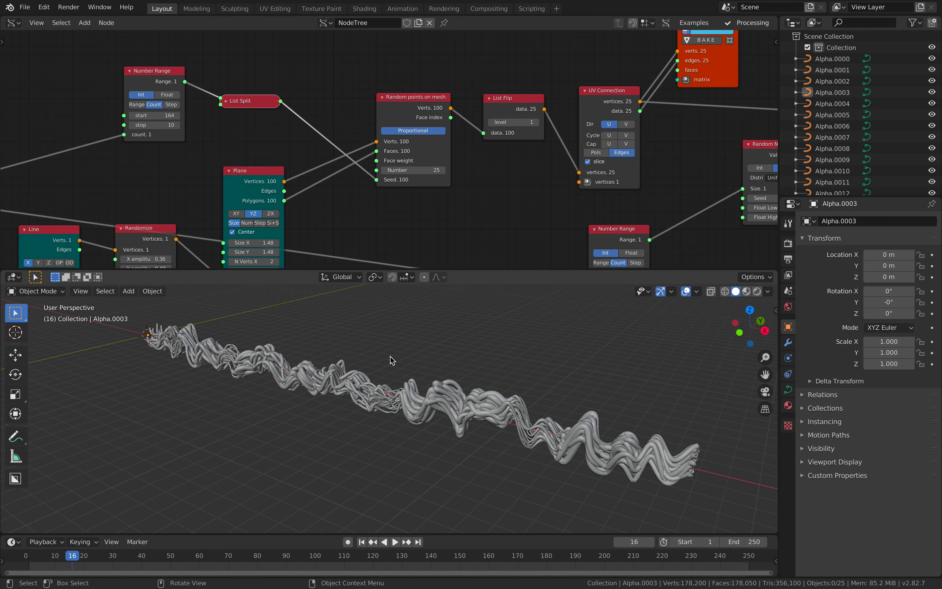
pyautogui.moveTo(352, 362); pyautogui.dragTo(451, 370, button='middle')
pyautogui.hotkey('ctrl', 's')
# - Move the Number Range link from the Random Num Gen's Size input to its Seed input and save the file
pyautogui.moveTo(629, 182); pyautogui.dragTo(382, 172, button='middle')
pyautogui.moveTo(400, 217); pyautogui.dragTo(422, 194)
pyautogui.moveTo(477, 190); pyautogui.dragTo(439, 183, button='middle')
pyautogui.moveTo(482, 182)
pyautogui.mouseDown()
pyautogui.moveTo(538, 182)
pyautogui.moveTo(484, 175)
pyautogui.mouseUp()
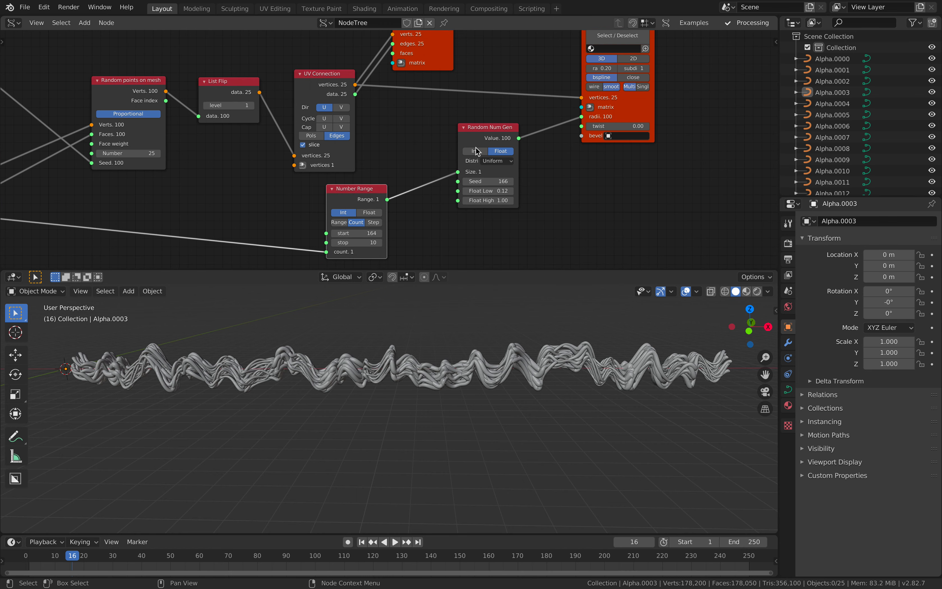
pyautogui.moveTo(458, 172); pyautogui.dragTo(458, 181)
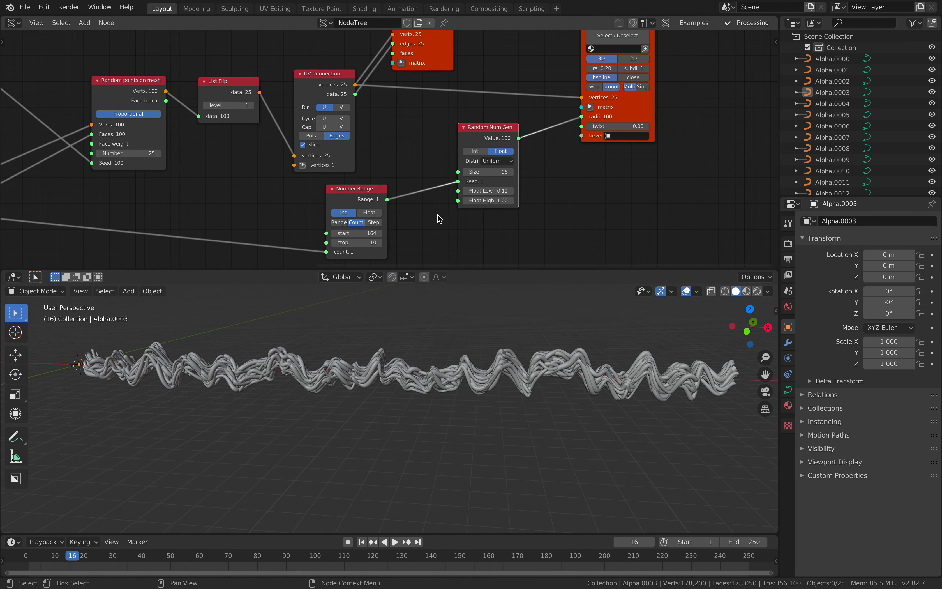
pyautogui.moveTo(442, 212); pyautogui.dragTo(469, 205, button='middle')
pyautogui.hotkey('ctrl', 's')
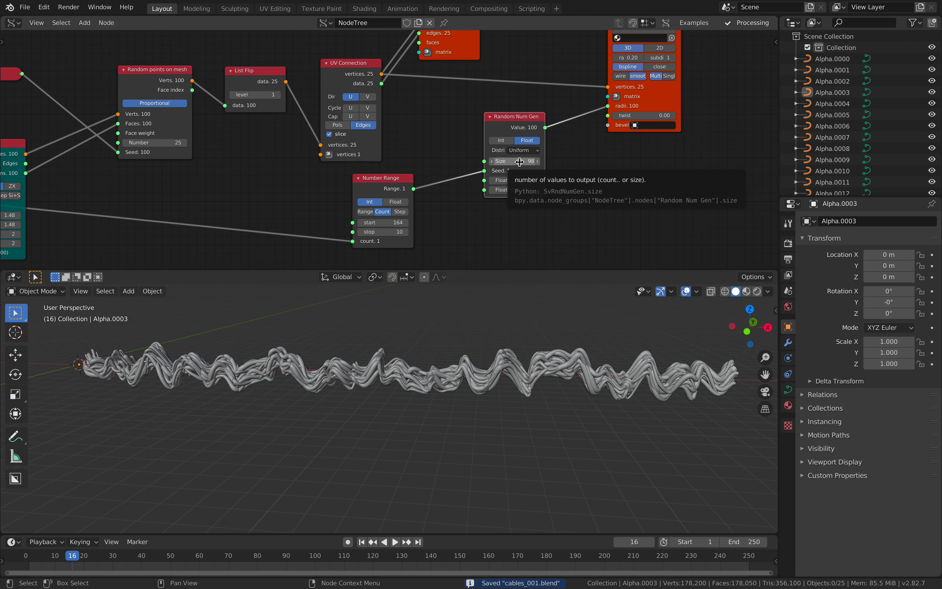
# - Set the Size of the Random Num Gen node to 100
pyautogui.moveTo(411, 179); pyautogui.dragTo(502, 166, button='middle')
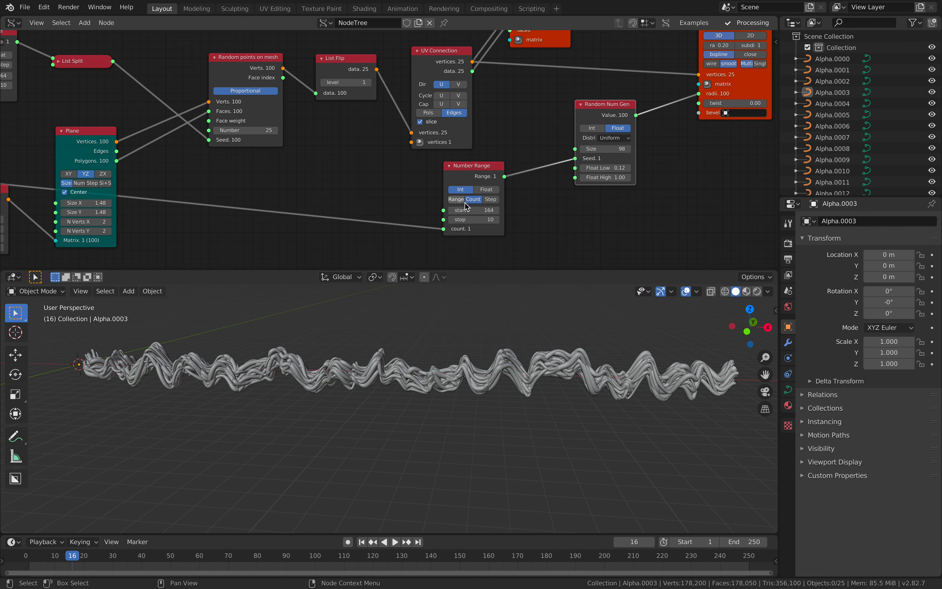
pyautogui.moveTo(513, 167); pyautogui.dragTo(538, 165, button='middle')
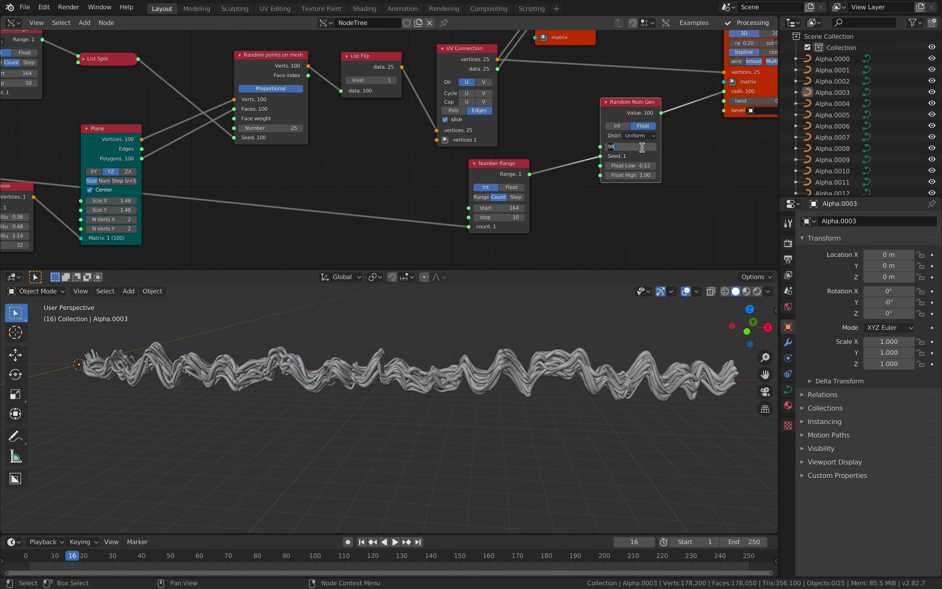
pyautogui.scroll(-2, 379, 179)
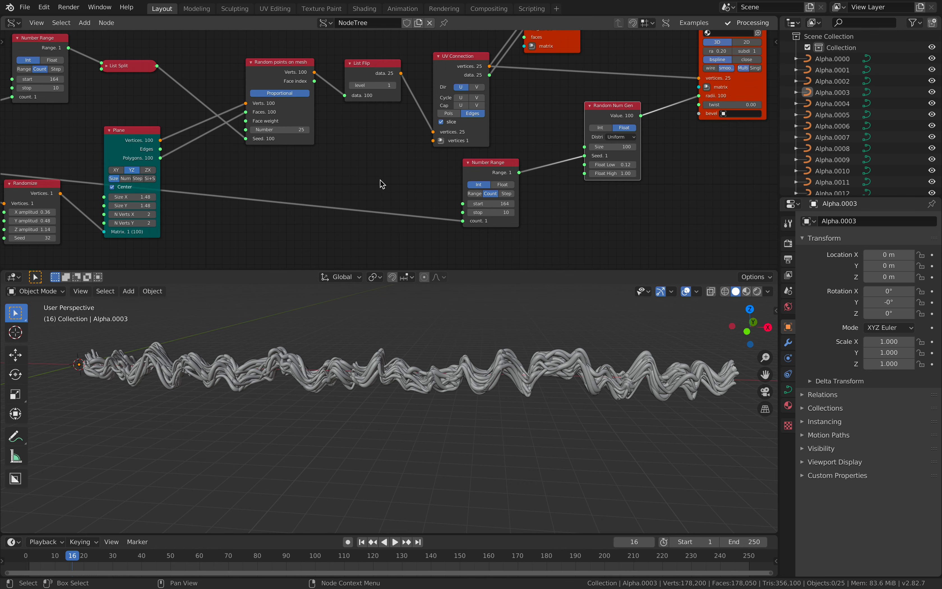
# - Link the A Number output to the Random Num Gen's Size input and save the file
pyautogui.moveTo(380, 178); pyautogui.dragTo(482, 169, button='middle')
pyautogui.scroll(-2, 270, 167)
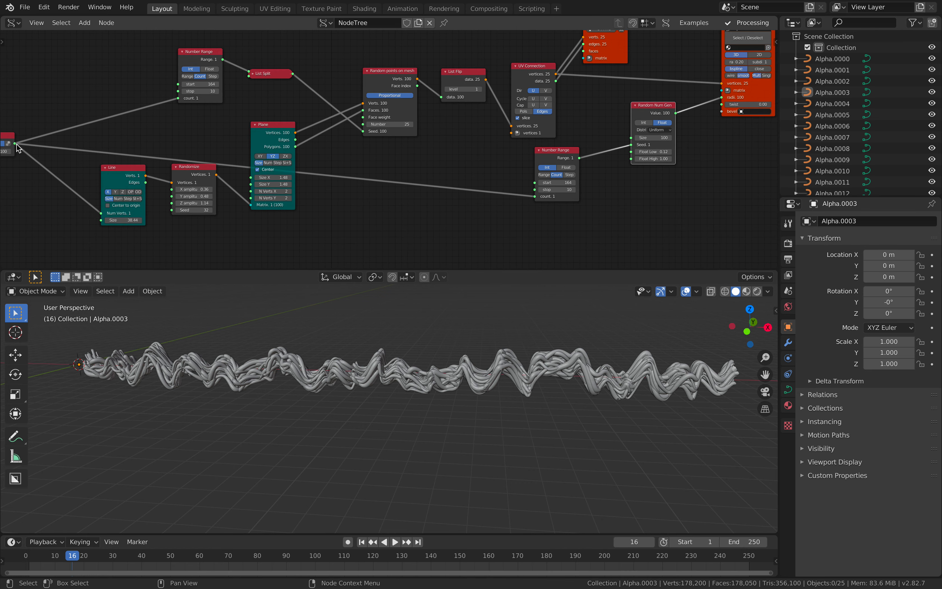
pyautogui.moveTo(14, 143); pyautogui.dragTo(636, 140)
pyautogui.hotkey('ctrl', 's')
# - Set the integer of the A Number node to 54 and save the file
pyautogui.keyDown('ctrl'); pyautogui.hscroll(-4, 469, 173); pyautogui.keyUp('ctrl')
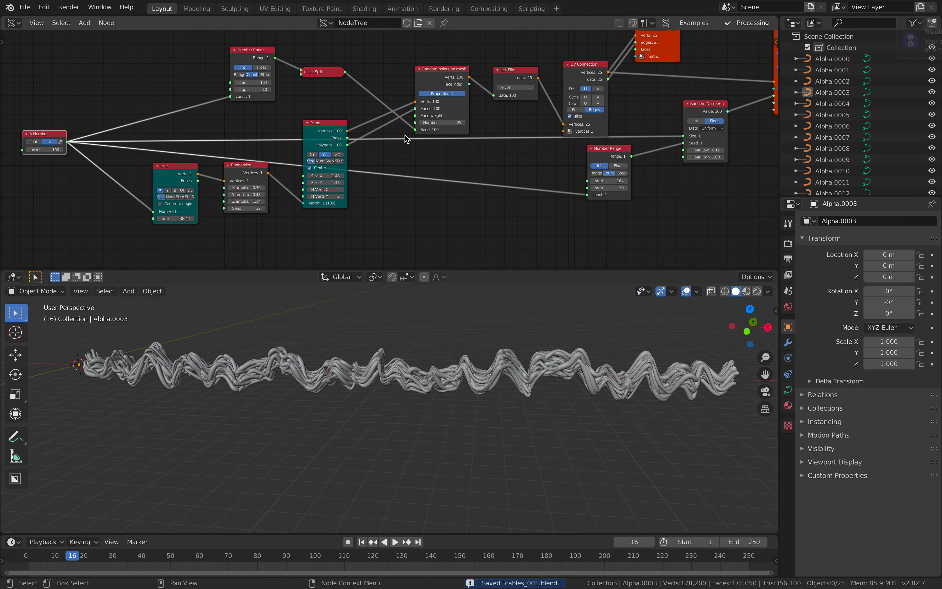
pyautogui.keyDown('ctrl'); pyautogui.hscroll(-4, 186, 150); pyautogui.keyUp('ctrl')
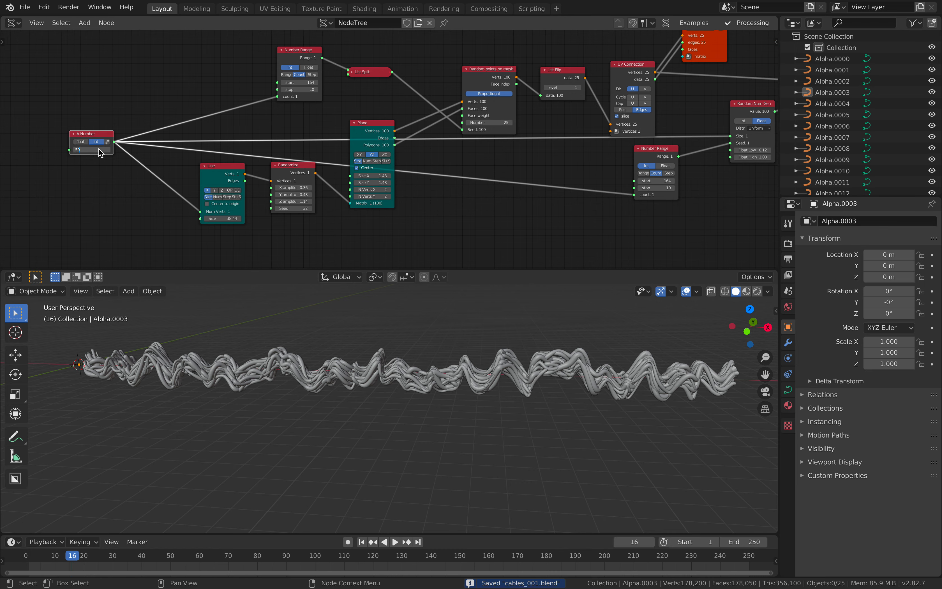
pyautogui.press('Return')
pyautogui.moveTo(91, 149)
pyautogui.mouseDown()
pyautogui.moveTo(141, 150)
pyautogui.moveTo(94, 149)
pyautogui.mouseUp()
pyautogui.moveTo(313, 394); pyautogui.dragTo(393, 382, button='middle')
pyautogui.hotkey('ctrl', 's')
pyautogui.scroll(4, 337, 362)
pyautogui.hotkey('ctrl', 's')
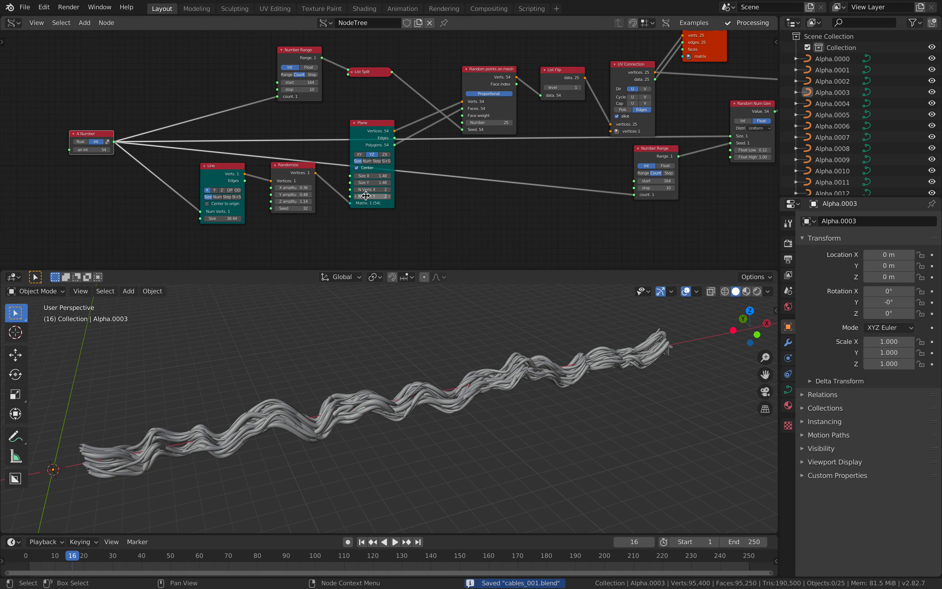
# - Move the Line and Randomize nodes away from the Plane node to make room for another node
pyautogui.scroll(3, 298, 199)
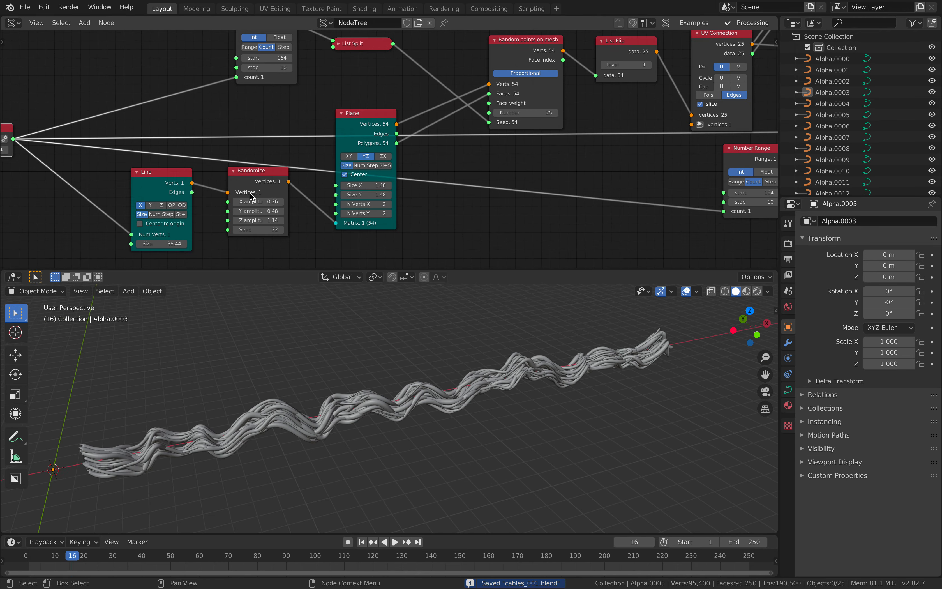
pyautogui.moveTo(181, 173); pyautogui.dragTo(124, 172)
pyautogui.moveTo(251, 176); pyautogui.dragTo(200, 199)
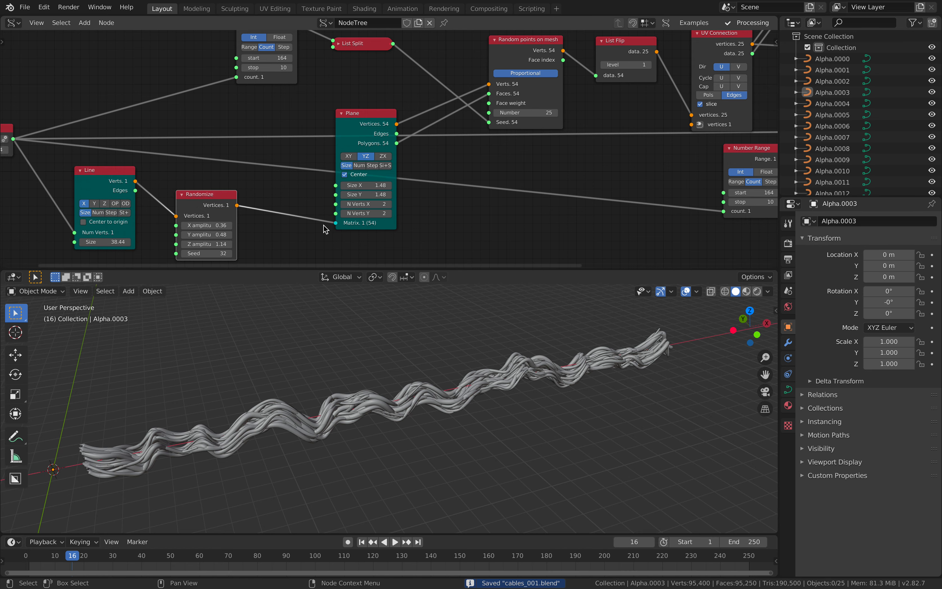
pyautogui.click(323, 225)
pyautogui.moveTo(306, 249); pyautogui.dragTo(343, 201, button='middle')
# - Insert a Matrix in node on the link between the Randomize vertices output and the Plane's Matrix input
pyautogui.hotkey('shift', 'a')
pyautogui.click(343, 201)
pyautogui.write('matrix i')
pyautogui.press('Return')
pyautogui.click(314, 200)
pyautogui.moveTo(259, 155); pyautogui.dragTo(373, 174)
pyautogui.moveTo(349, 211); pyautogui.dragTo(332, 161)
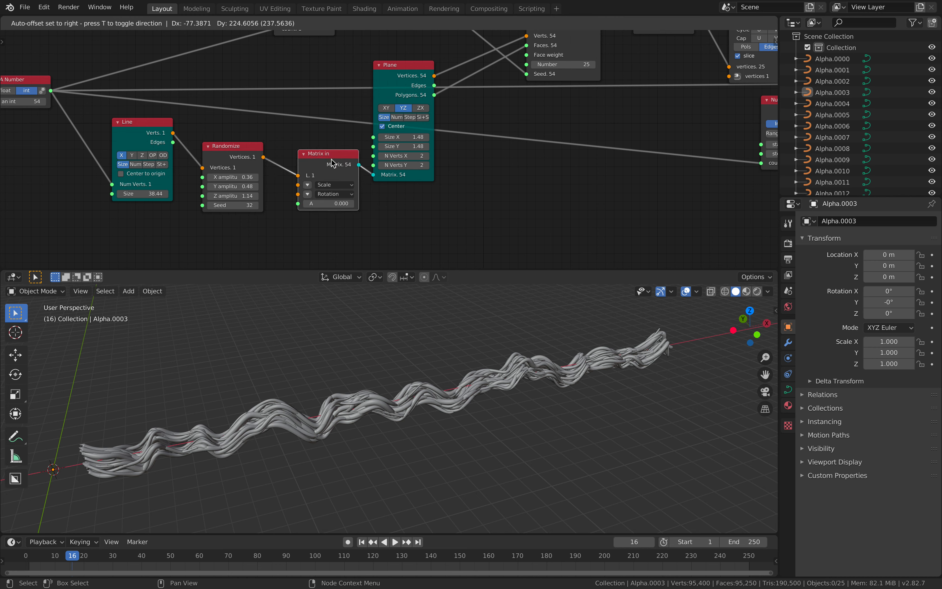
# - Expand the Matrix in node's scale, set all three values to 1.540, and save the file
pyautogui.click(308, 185)
pyautogui.moveTo(321, 197); pyautogui.dragTo(328, 180, button='middle')
pyautogui.moveTo(340, 167)
pyautogui.mouseDown()
pyautogui.moveTo(344, 185)
pyautogui.moveTo(405, 184)
pyautogui.moveTo(333, 183)
pyautogui.mouseUp()
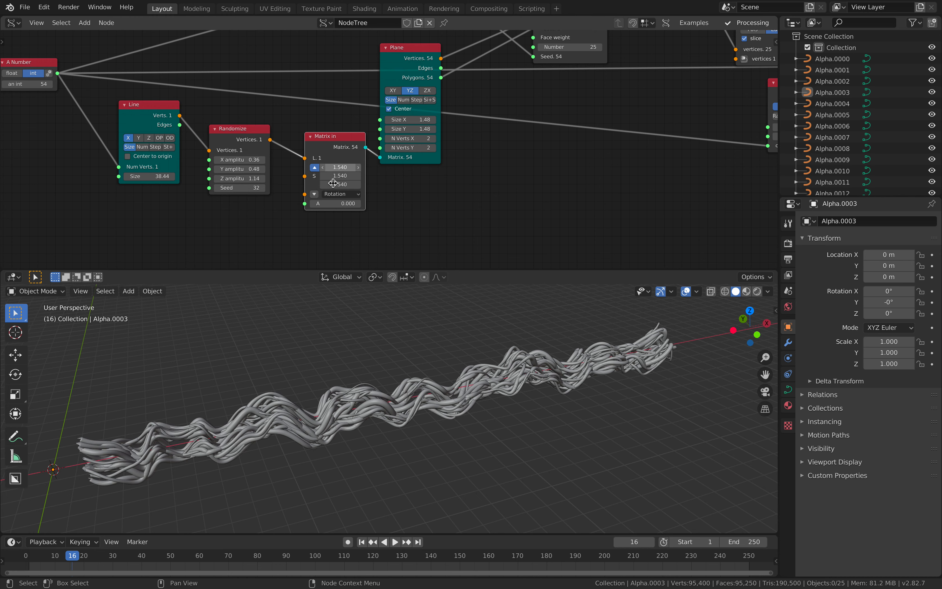
pyautogui.moveTo(333, 183); pyautogui.dragTo(360, 179, button='middle')
pyautogui.hotkey('ctrl', 's')
# - Expand the Matrix in node's rotation values, try an angle of 229.020, and reset the angle to 0
pyautogui.click(361, 183)
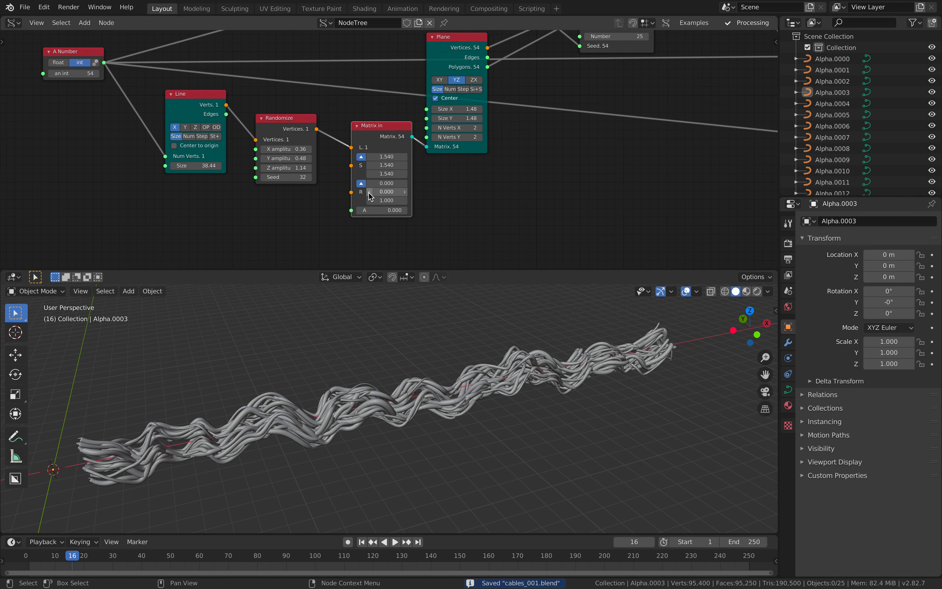
pyautogui.moveTo(317, 222); pyautogui.dragTo(327, 216, button='middle')
pyautogui.moveTo(296, 115); pyautogui.dragTo(350, 211)
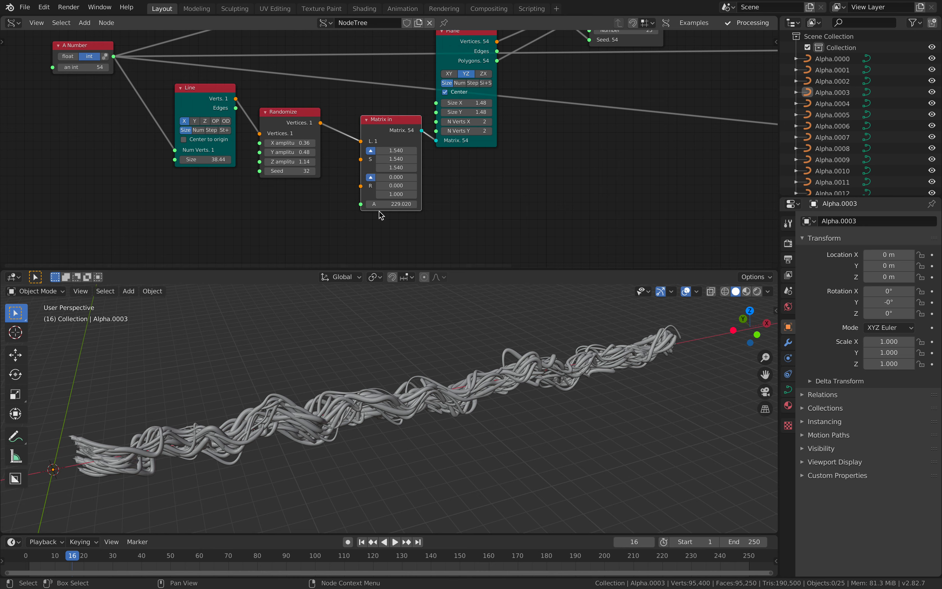
pyautogui.press('Return')
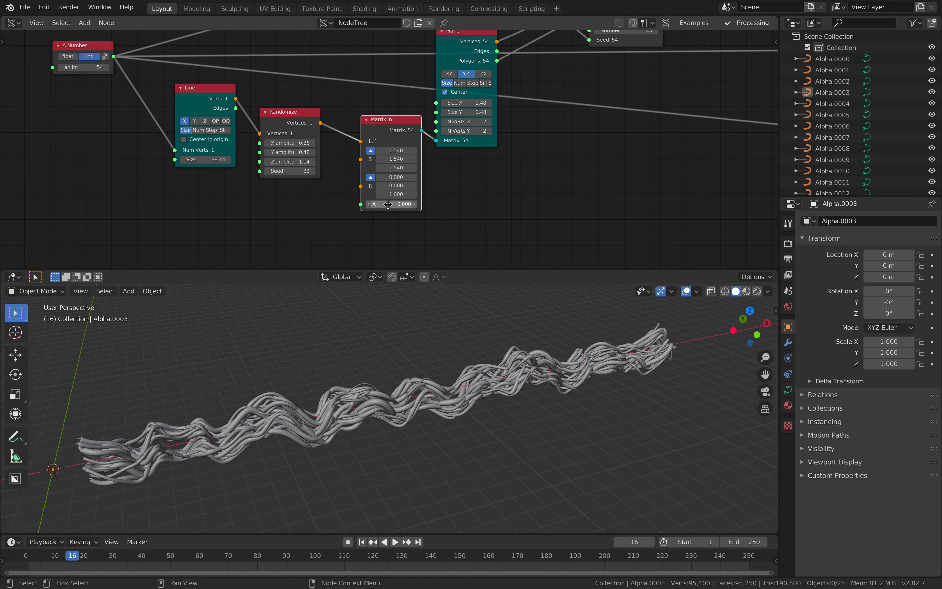
pyautogui.click(390, 203)
pyautogui.write('6.0')
pyautogui.press('Return')
# - Try setting the Matrix in node's three rotation values and its angle together to 2.340
pyautogui.moveTo(441, 126); pyautogui.dragTo(440, 143, button='middle')
pyautogui.moveTo(458, 52); pyautogui.dragTo(458, 61)
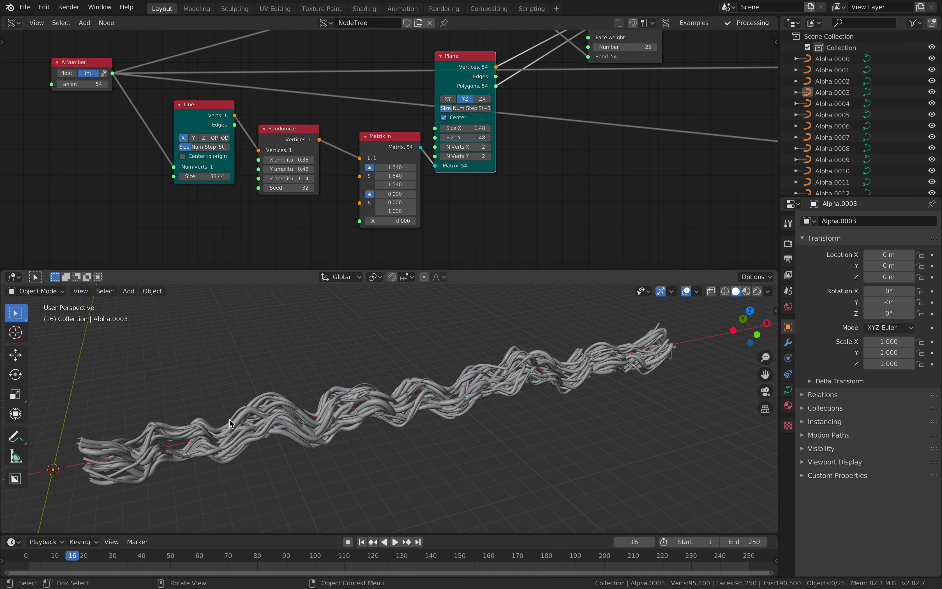
pyautogui.moveTo(230, 419); pyautogui.dragTo(177, 441, button='middle')
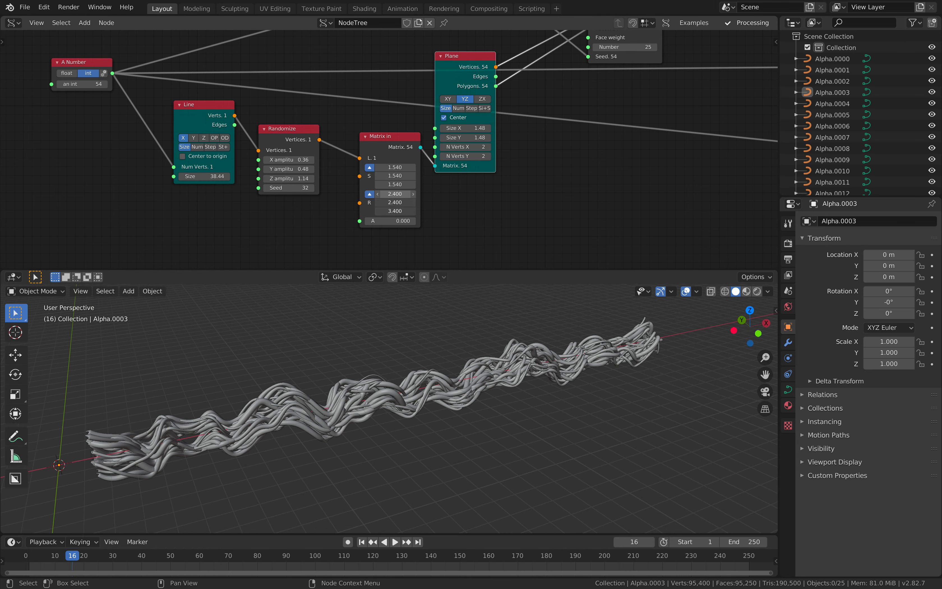
pyautogui.moveTo(389, 194); pyautogui.dragTo(391, 221)
pyautogui.press('Return')
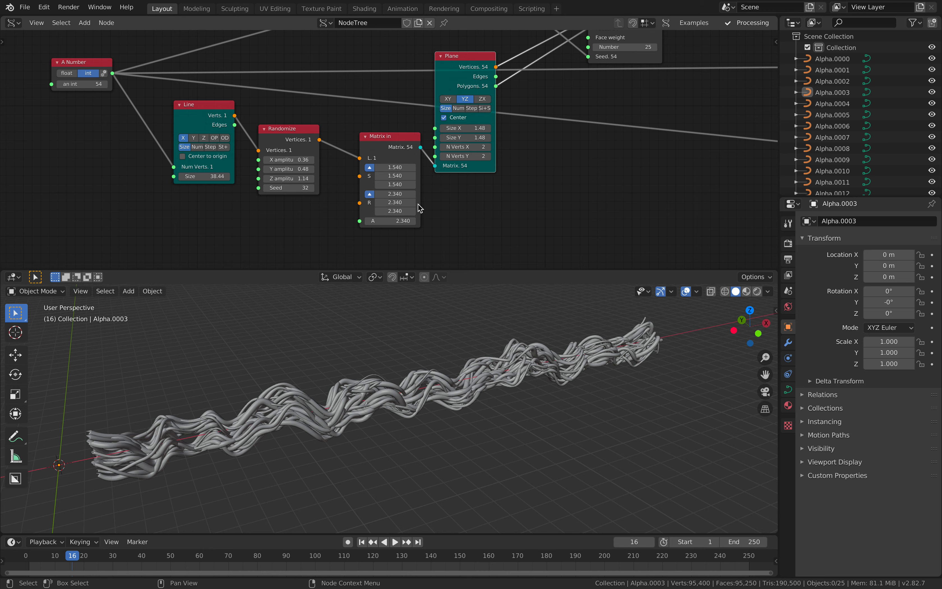
# - Set the Matrix in rotation values to 1, 0, 0, try an angle of -1.140, and return the angle to 0
pyautogui.press('Tab')
pyautogui.write('0')
pyautogui.press('Tab')
pyautogui.write('0')
pyautogui.press('Return')
pyautogui.moveTo(391, 221)
pyautogui.mouseDown()
pyautogui.moveTo(428, 221)
pyautogui.moveTo(384, 221)
pyautogui.mouseUp()
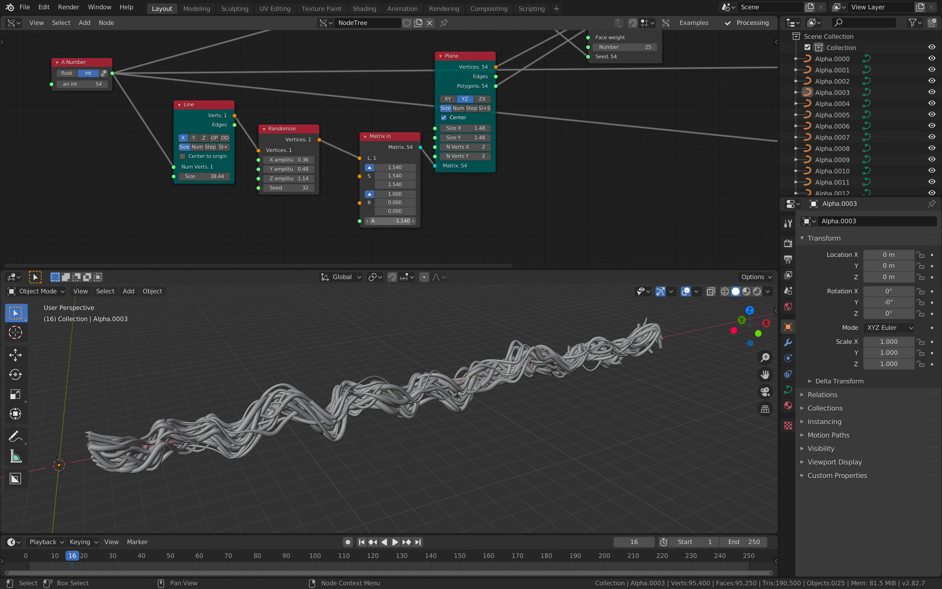
pyautogui.press('Return')
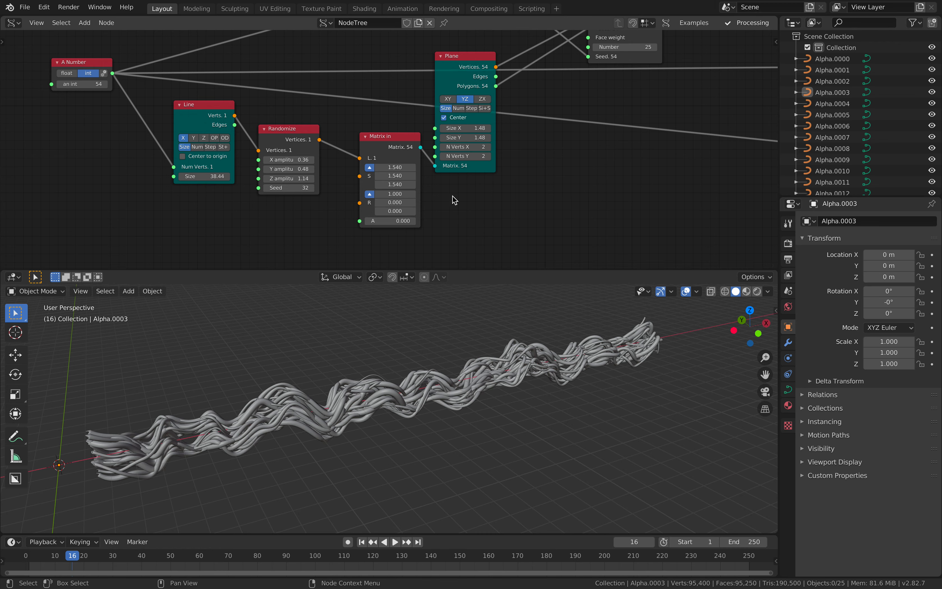
# - Set the Random Num Gen's Float High to 0.82 and save the file
pyautogui.scroll(-2, 562, 169)
pyautogui.moveTo(556, 169); pyautogui.dragTo(314, 170, button='middle')
pyautogui.scroll(2, 362, 177)
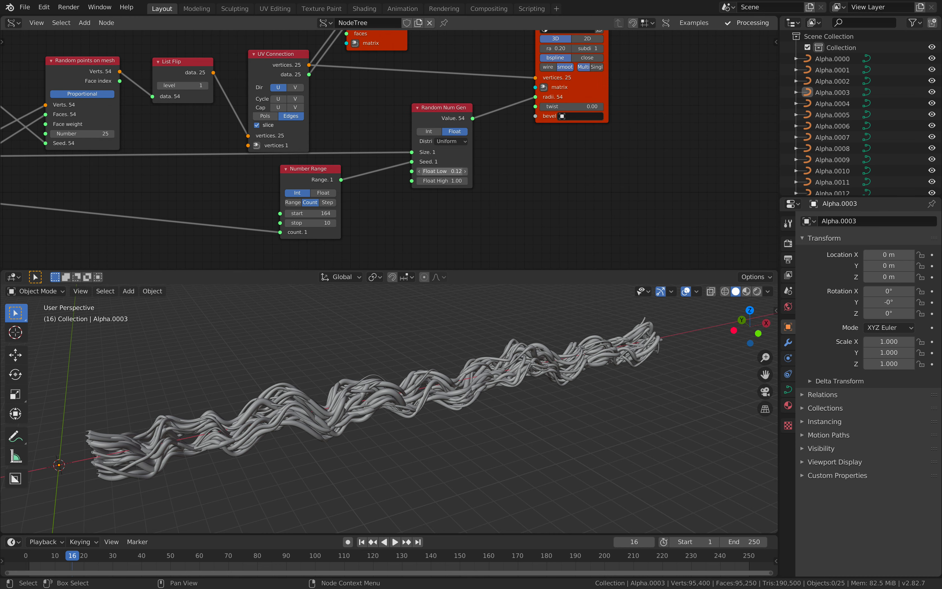
pyautogui.moveTo(442, 171); pyautogui.dragTo(421, 180)
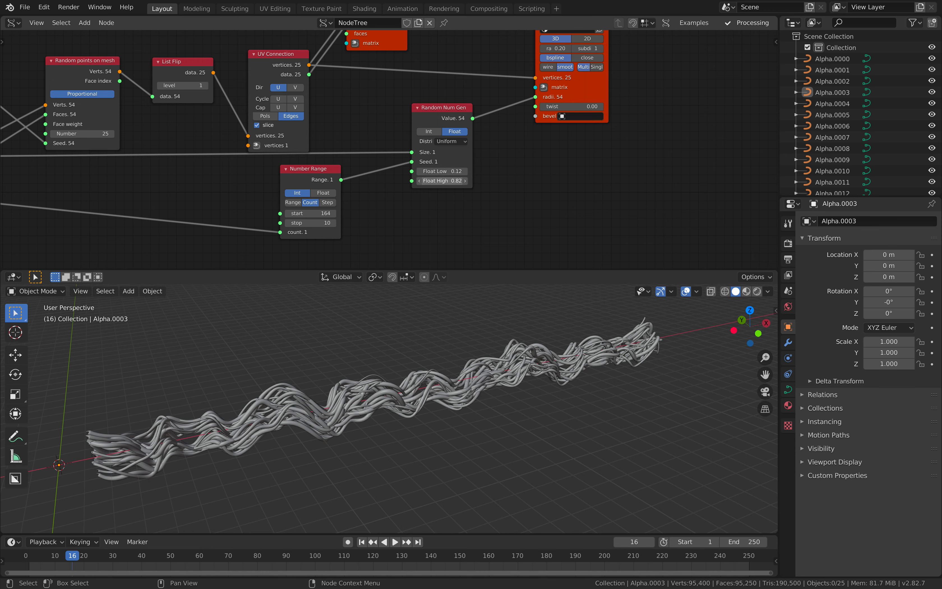
pyautogui.moveTo(320, 214); pyautogui.dragTo(349, 214)
pyautogui.moveTo(407, 197); pyautogui.dragTo(406, 207, button='middle')
pyautogui.moveTo(437, 120); pyautogui.dragTo(440, 127)
pyautogui.moveTo(441, 115); pyautogui.dragTo(763, 95, button='middle')
pyautogui.hotkey('ctrl', 's')
# - Set the A Number integer to 52 and the Random points on mesh Number to 125, and save the file
pyautogui.moveTo(131, 110); pyautogui.dragTo(341, 111, button='middle')
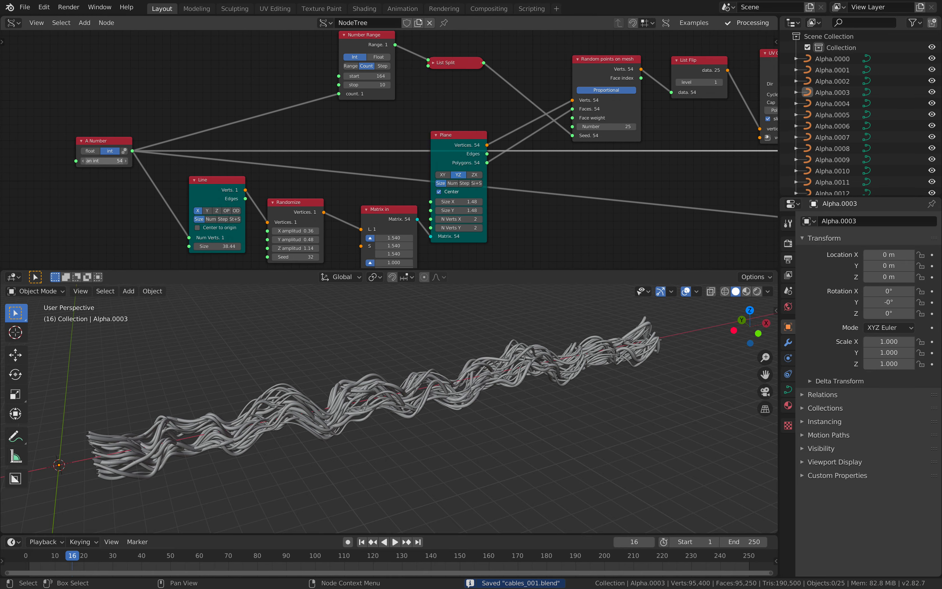
pyautogui.moveTo(104, 161)
pyautogui.mouseDown()
pyautogui.moveTo(135, 161)
pyautogui.moveTo(99, 160)
pyautogui.mouseUp()
pyautogui.moveTo(613, 123); pyautogui.dragTo(646, 130)
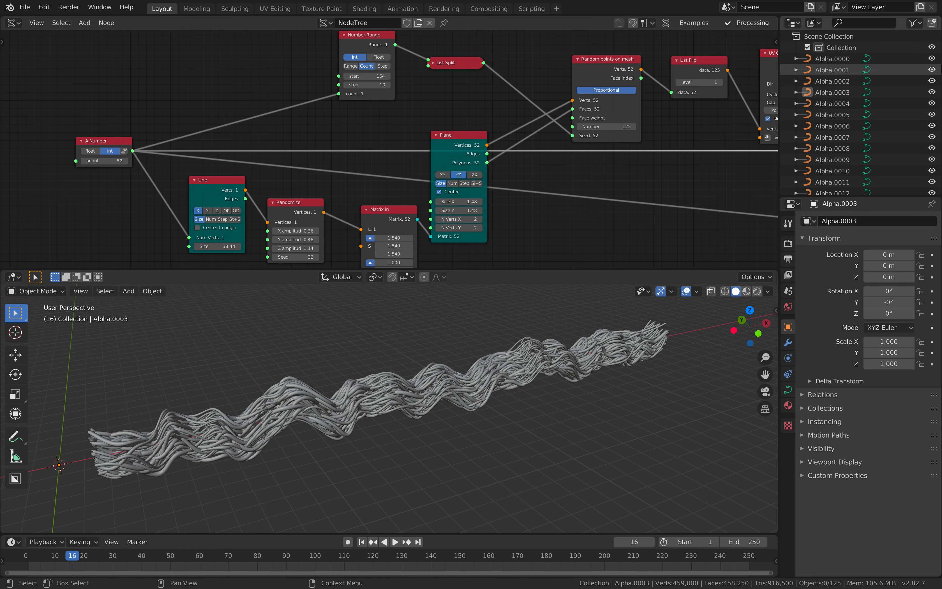
pyautogui.scroll(-5, 895, 90)
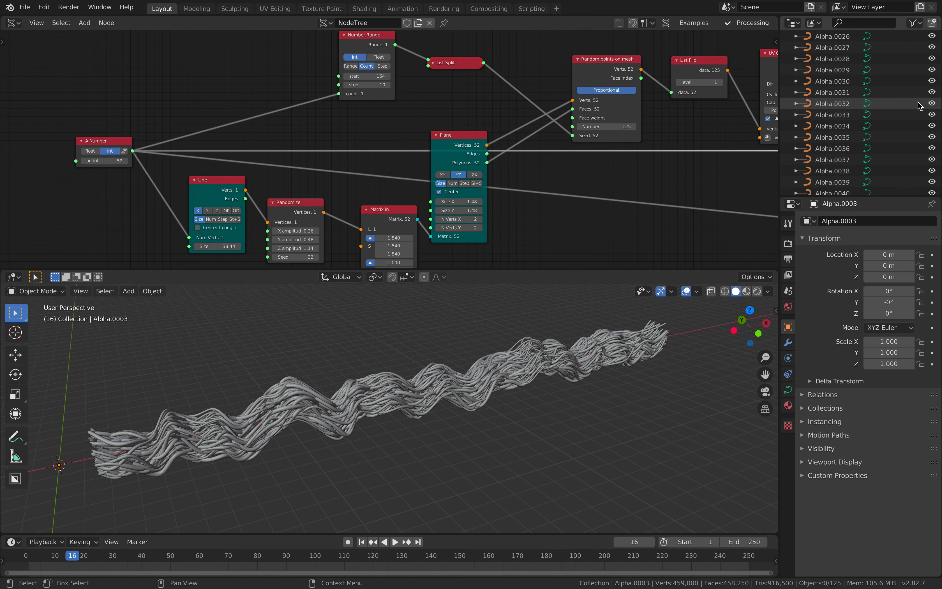
pyautogui.moveTo(940, 87)
pyautogui.mouseDown()
pyautogui.moveTo(941, 202)
pyautogui.moveTo(940, 102)
pyautogui.mouseUp()
pyautogui.scroll(10, 934, 102)
pyautogui.moveTo(478, 334); pyautogui.dragTo(685, 309, button='middle')
pyautogui.hotkey('ctrl', 's')
# - Set the viewport's solid shading colour to Random and enable Cavity, trying Shadow and leaving it off
pyautogui.click(768, 291)
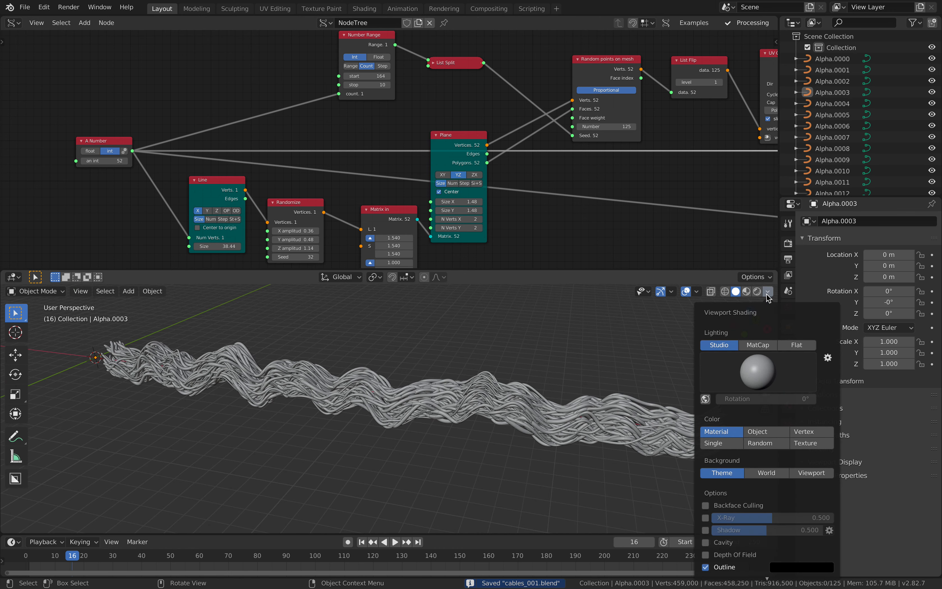
pyautogui.click(763, 444)
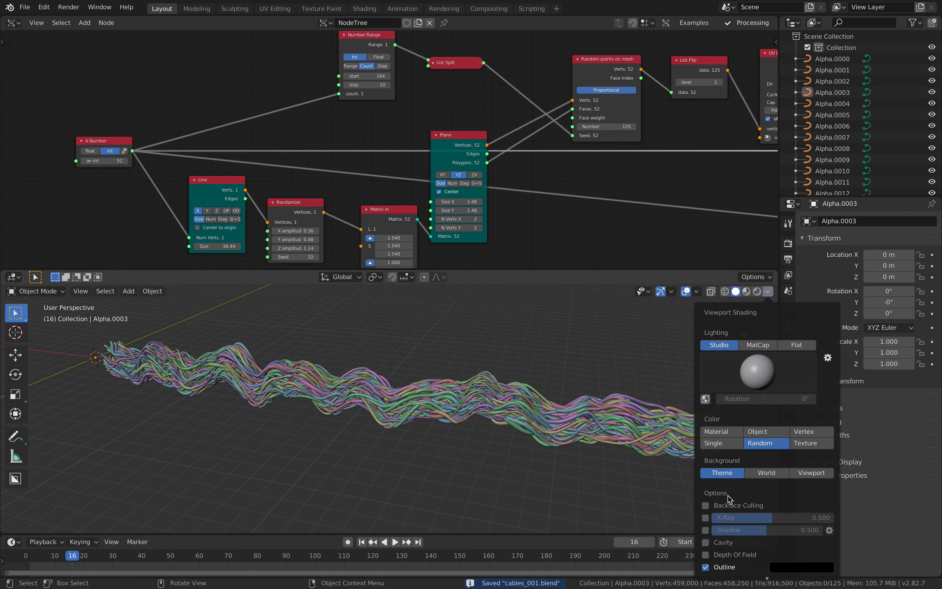
pyautogui.click(705, 542)
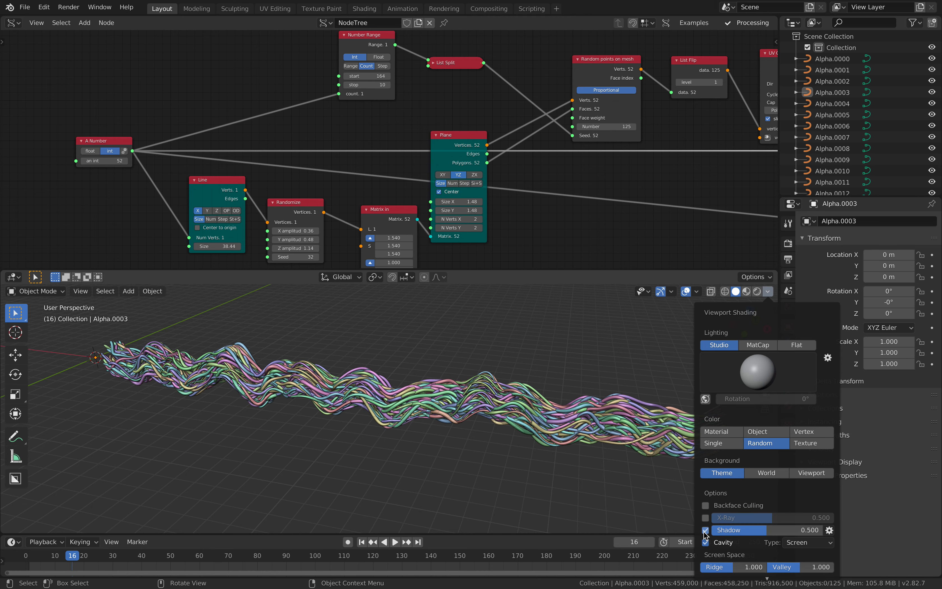
pyautogui.click(705, 530)
pyautogui.click(704, 531)
# - Switch the viewport lighting to MatCap, choose the dark grey metallic sphere, and save the file
pyautogui.click(756, 373)
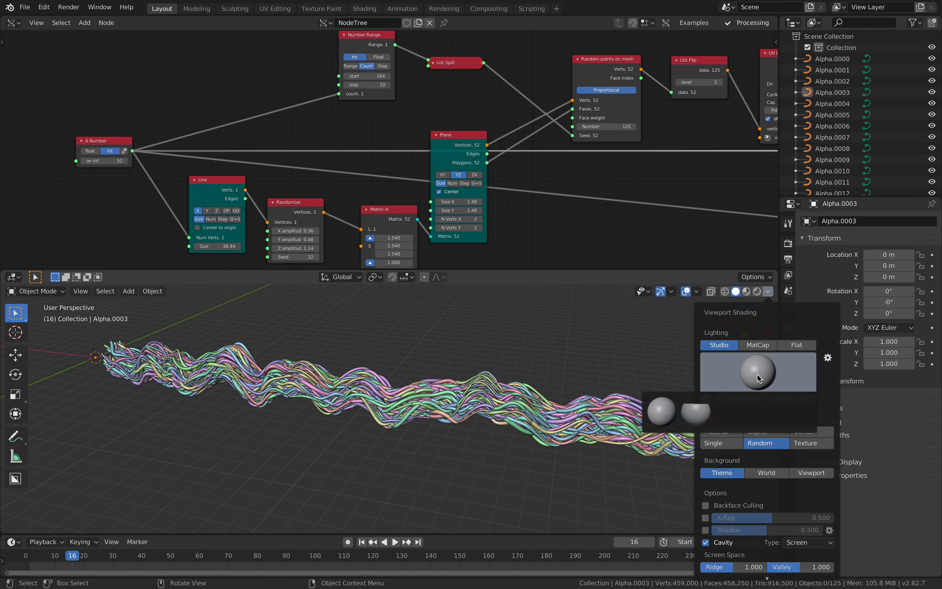
pyautogui.click(740, 420)
pyautogui.click(758, 345)
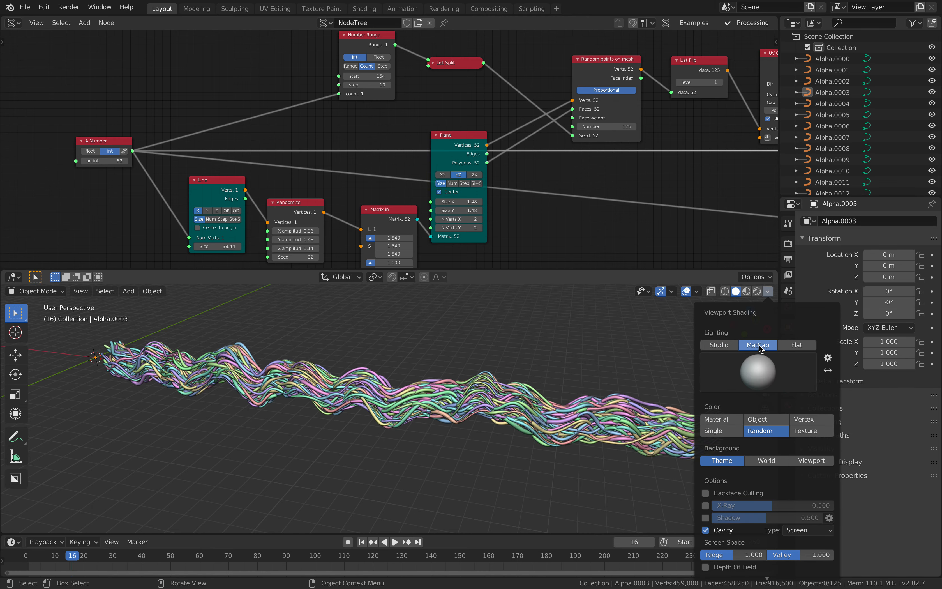
pyautogui.click(755, 381)
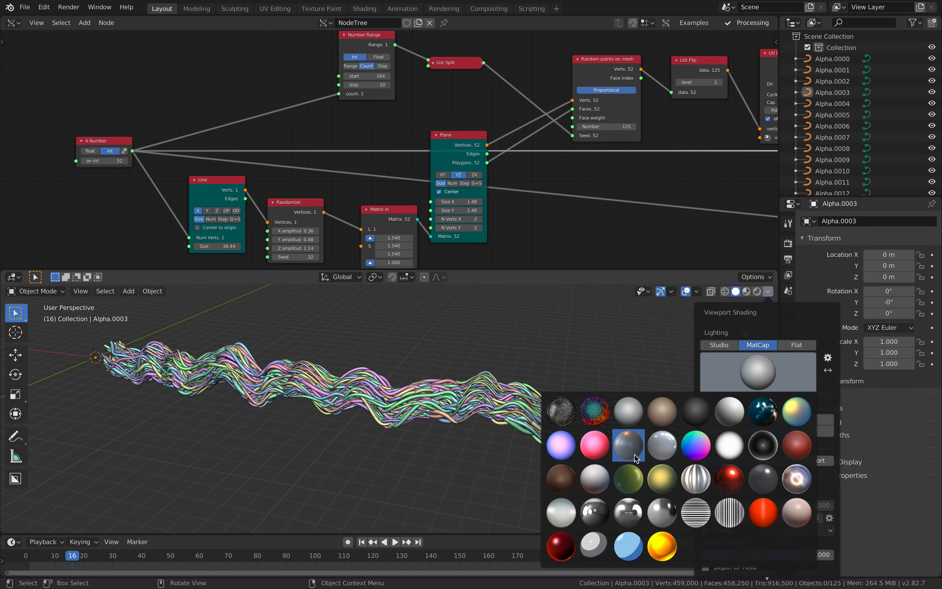
pyautogui.click(634, 454)
pyautogui.hotkey('ctrl', 's')
# - Set the Plane node's Size X and Size Y to 1.78 and save the file
pyautogui.moveTo(630, 452); pyautogui.dragTo(429, 352, button='middle')
pyautogui.moveTo(213, 175); pyautogui.dragTo(207, 138, button='middle')
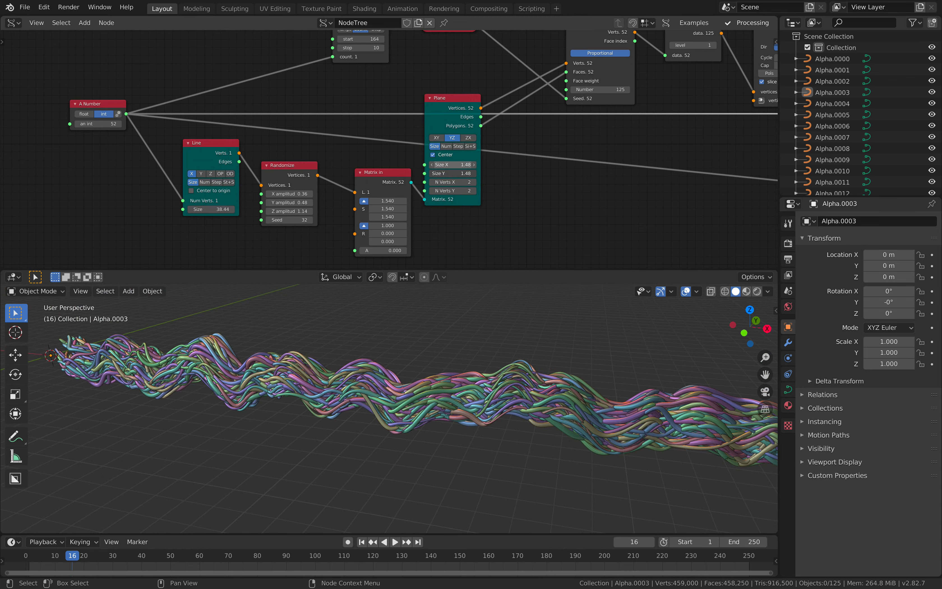
pyautogui.moveTo(453, 164)
pyautogui.mouseDown()
pyautogui.moveTo(514, 165)
pyautogui.moveTo(460, 164)
pyautogui.mouseUp()
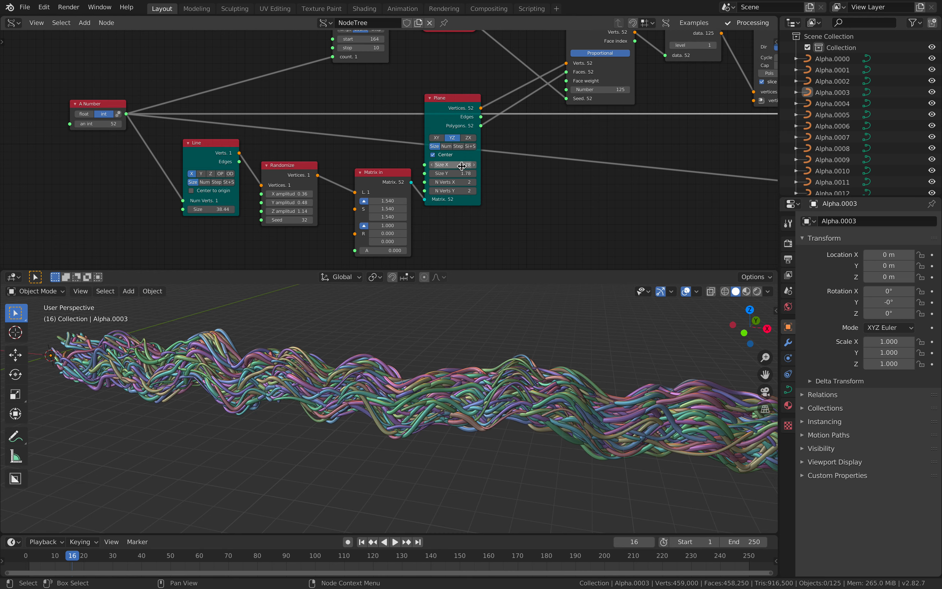
pyautogui.moveTo(490, 370); pyautogui.dragTo(497, 374, button='middle')
pyautogui.hotkey('ctrl', 's')
# - Move the Plane node slightly away from Matrix in and shift the Line node away from Randomize
pyautogui.moveTo(425, 123); pyautogui.dragTo(375, 116, button='middle')
pyautogui.moveTo(401, 90); pyautogui.dragTo(421, 108)
pyautogui.moveTo(207, 148); pyautogui.dragTo(219, 145, button='middle')
pyautogui.moveTo(172, 132); pyautogui.dragTo(151, 133)
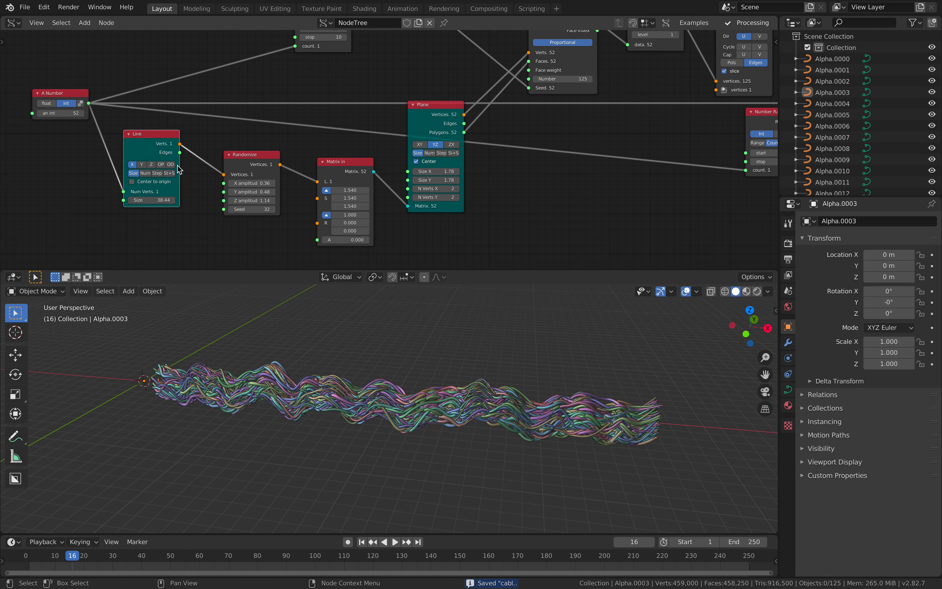
pyautogui.scroll(-1, 350, 166)
pyautogui.moveTo(349, 166); pyautogui.dragTo(370, 150, button='middle')
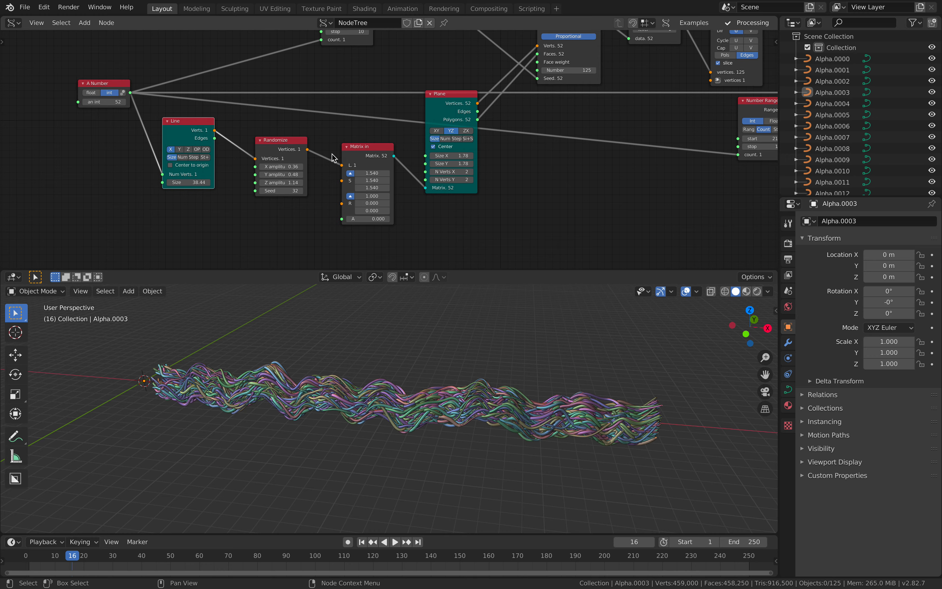
# - Enable the fake user for the NodeTree so that it is kept with the file
pyautogui.moveTo(359, 372); pyautogui.dragTo(432, 372, button='middle')
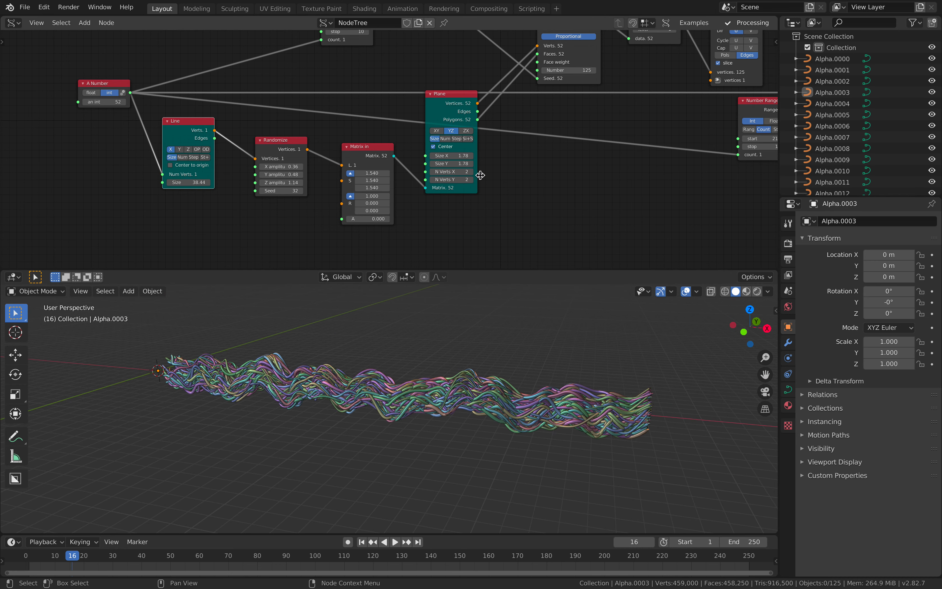
pyautogui.scroll(-2, 490, 180)
pyautogui.moveTo(511, 179); pyautogui.dragTo(387, 184, button='middle')
pyautogui.scroll(1, 386, 184)
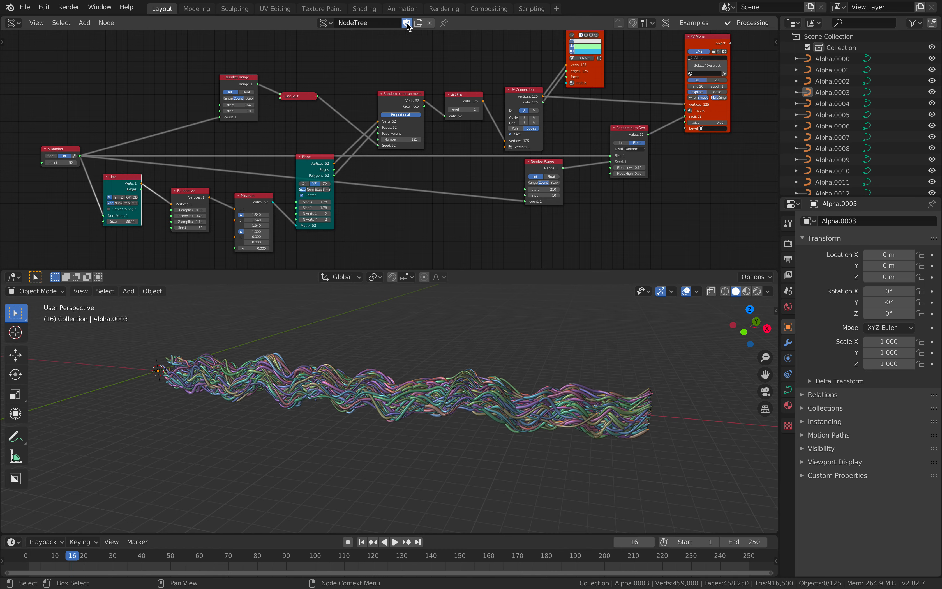
pyautogui.moveTo(383, 87); pyautogui.dragTo(369, 99, button='middle')
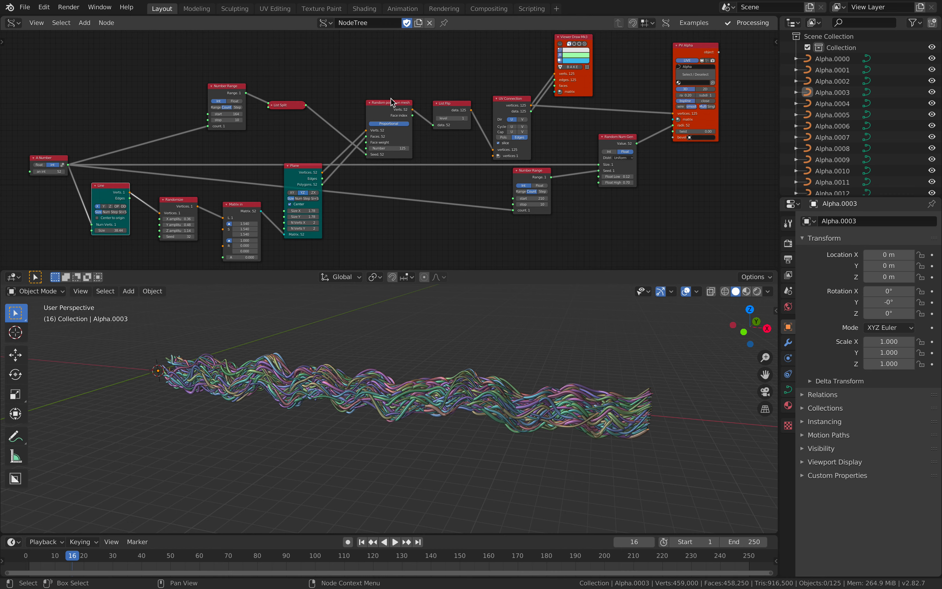
# - Collapse the List Flip node and align it neatly with the Random points on mesh and UV Connection nodes
pyautogui.moveTo(391, 102); pyautogui.dragTo(389, 90)
pyautogui.click(436, 103)
pyautogui.moveTo(447, 104); pyautogui.dragTo(444, 110)
pyautogui.moveTo(513, 100); pyautogui.dragTo(505, 84)
pyautogui.moveTo(505, 83); pyautogui.dragTo(483, 126, button='middle')
pyautogui.scroll(3, 483, 127)
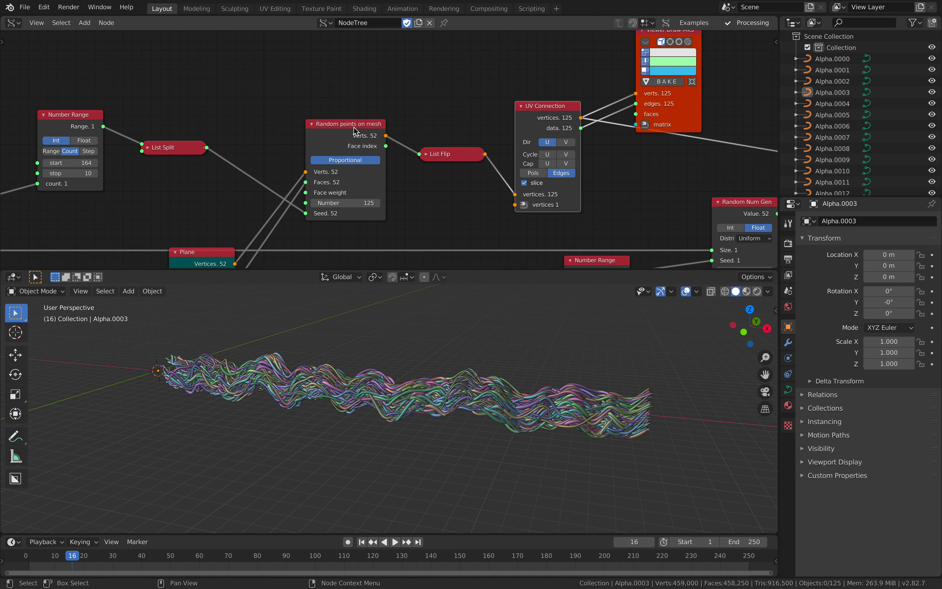
pyautogui.moveTo(349, 124); pyautogui.dragTo(343, 106)
pyautogui.moveTo(556, 106)
pyautogui.mouseDown()
pyautogui.moveTo(545, 102)
pyautogui.moveTo(560, 100)
pyautogui.mouseUp()
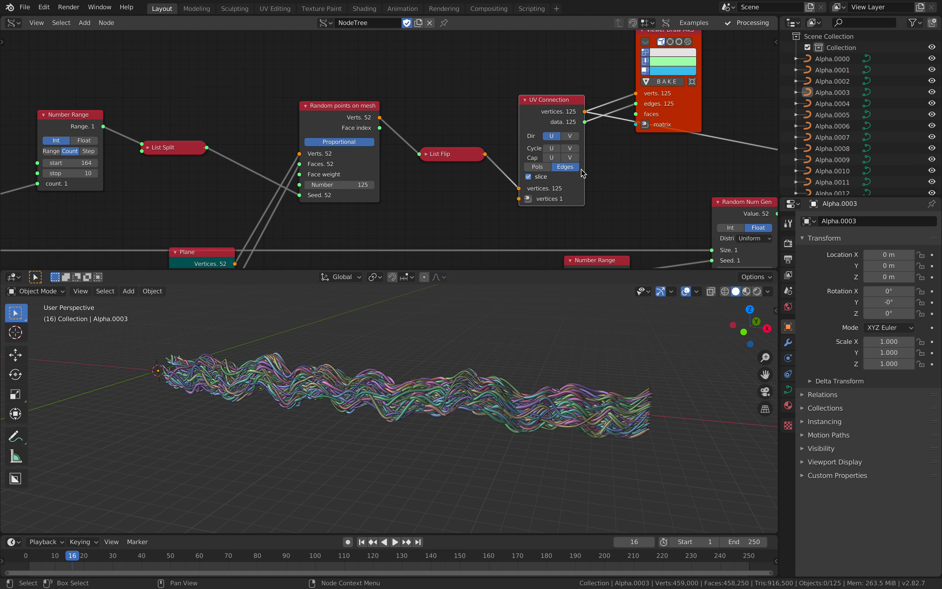
pyautogui.moveTo(563, 114); pyautogui.dragTo(563, 104)
pyautogui.keyDown('ctrl'); pyautogui.moveTo(557, 106); pyautogui.dragTo(529, 112, button='middle'); pyautogui.keyUp('ctrl')
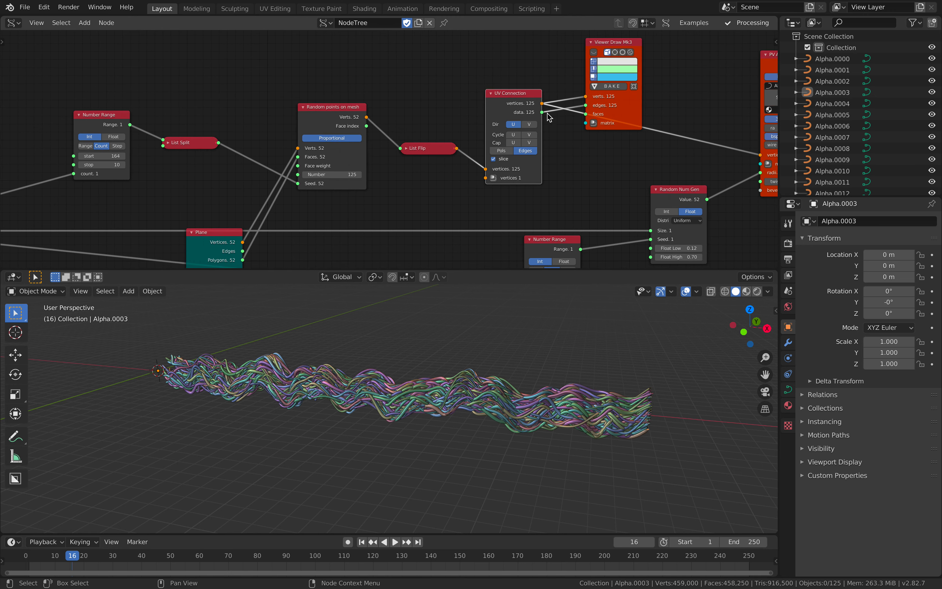
# - Reposition the Viewer Draw Mk3 and PV Alpha nodes to tidy the output end of the node tree
pyautogui.moveTo(631, 97); pyautogui.dragTo(623, 62)
pyautogui.moveTo(682, 95); pyautogui.dragTo(468, 96, button='middle')
pyautogui.moveTo(572, 62); pyautogui.dragTo(581, 69)
pyautogui.moveTo(428, 110); pyautogui.dragTo(555, 96, button='middle')
pyautogui.scroll(-1, 414, 154)
pyautogui.scroll(-3, 414, 156)
pyautogui.moveTo(456, 131); pyautogui.dragTo(485, 128, button='middle')
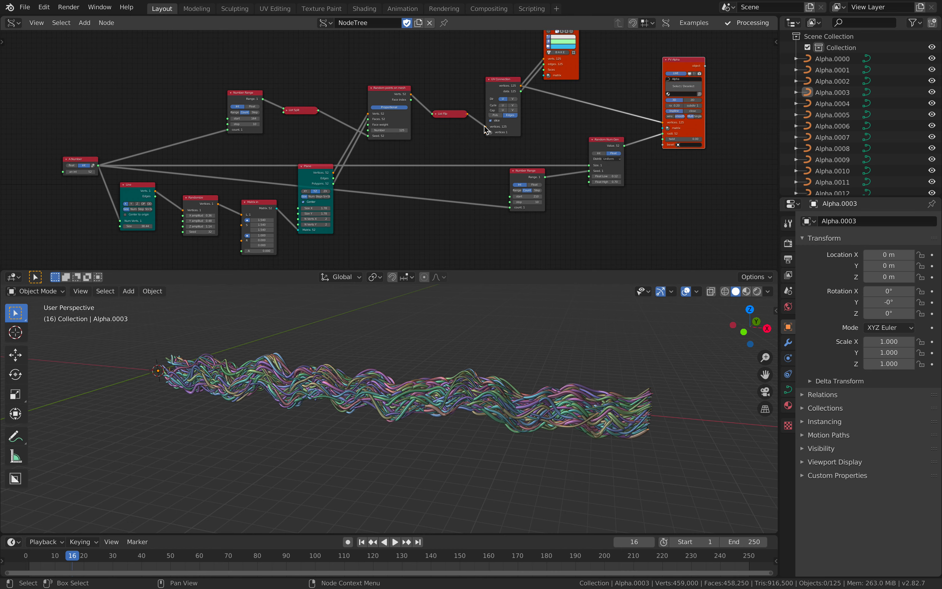